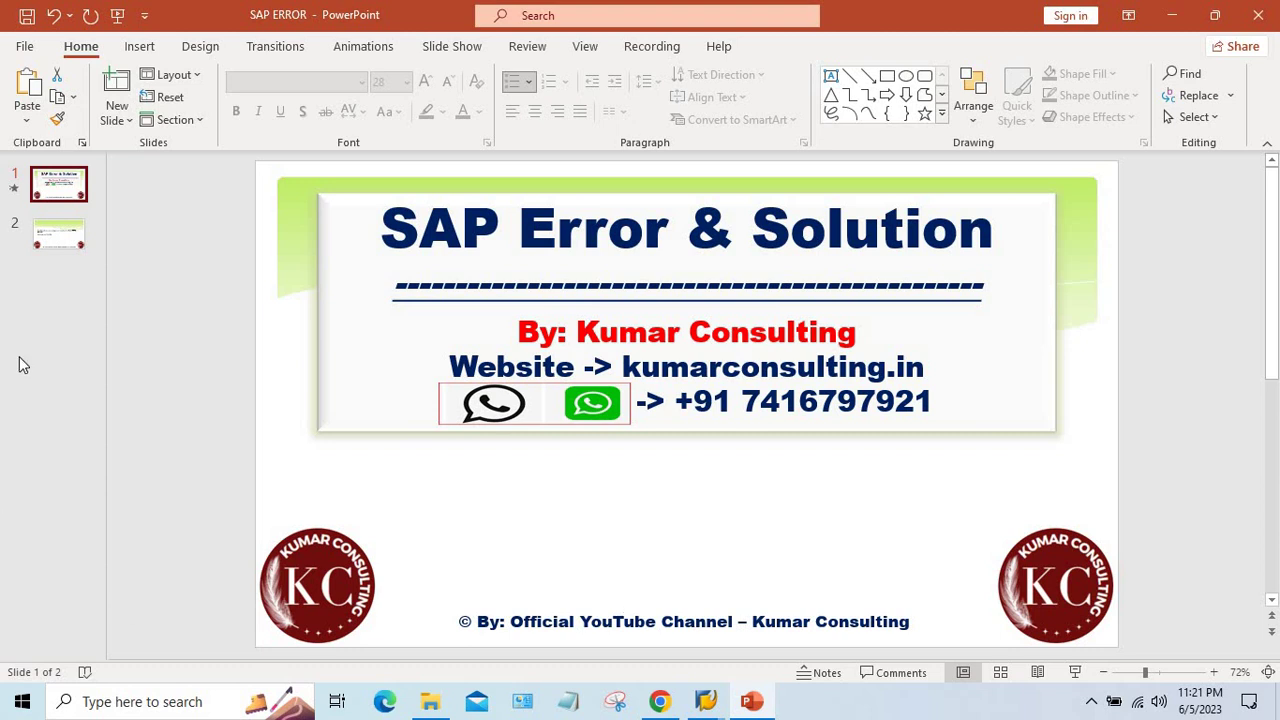
# - Display slide 2 of the SAP ERROR deck with the BSEG-RSTGR error, message F5A122
pyautogui.click(55, 236)
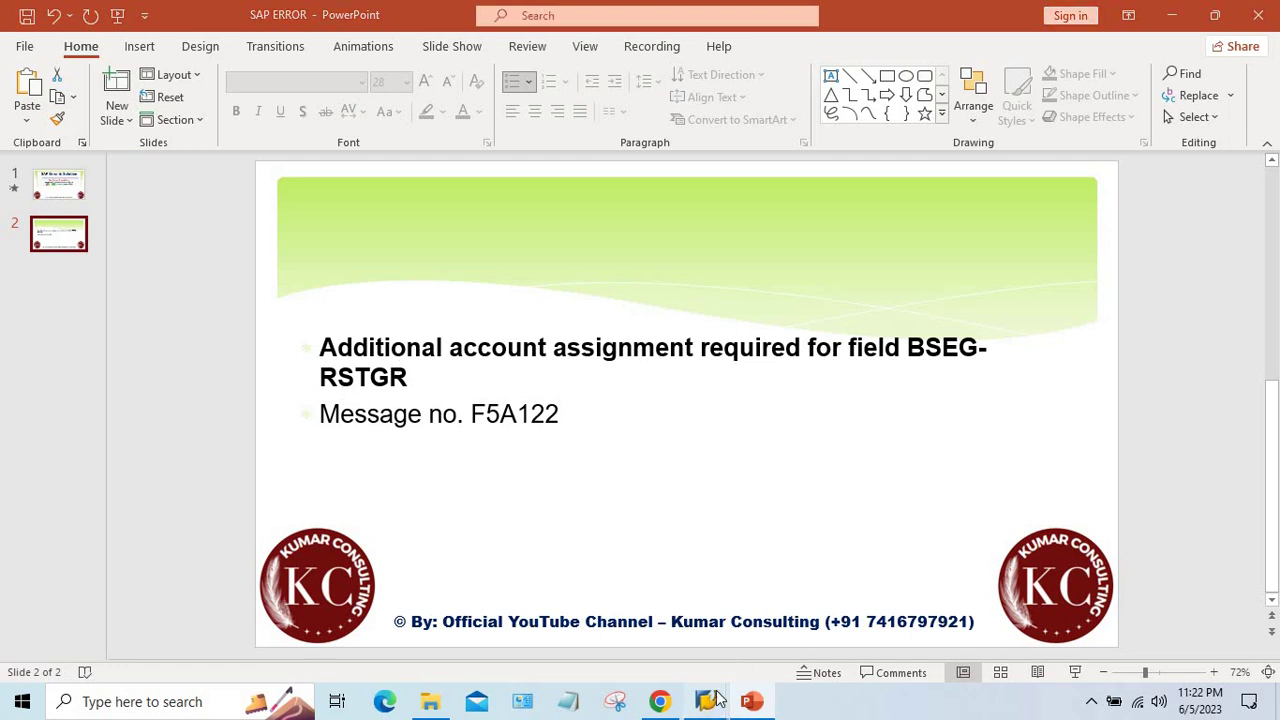
# - Start transaction FB60 from the SAP Easy Access window
pyautogui.moveTo(706, 701)
pyautogui.click(797, 643)
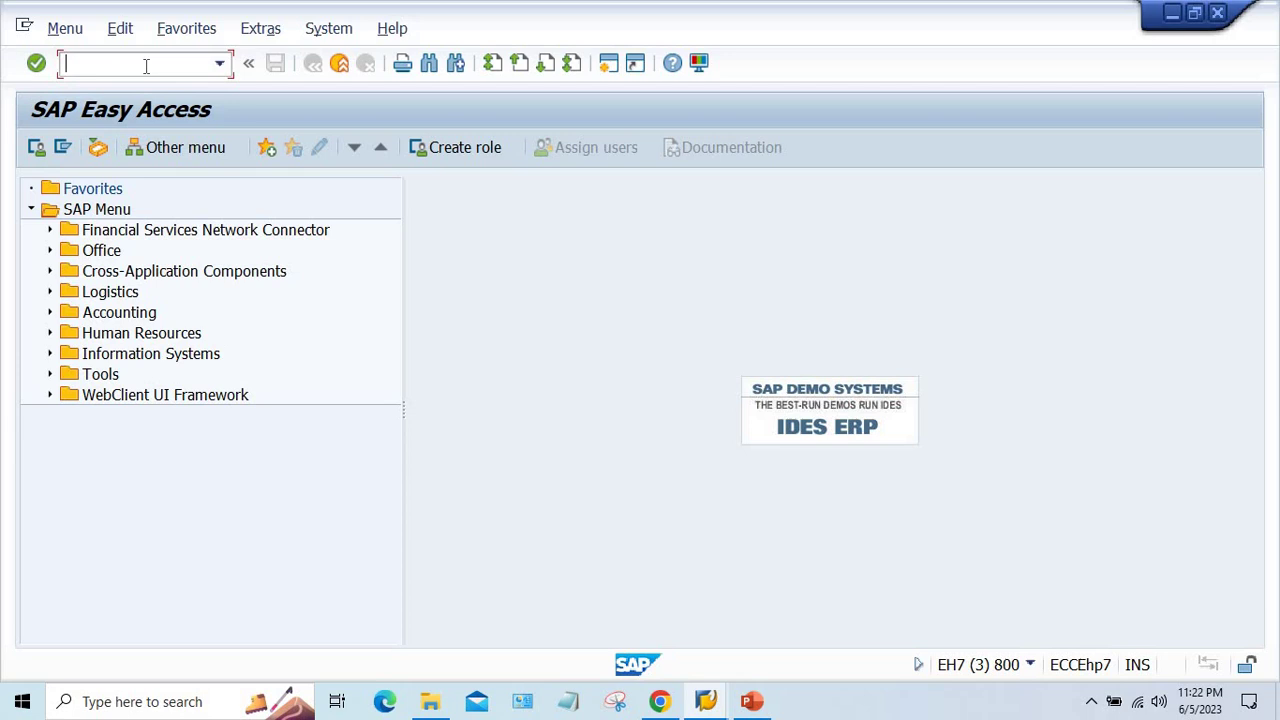
pyautogui.press('capslock')
pyautogui.write('FB60')
pyautogui.press('Return')
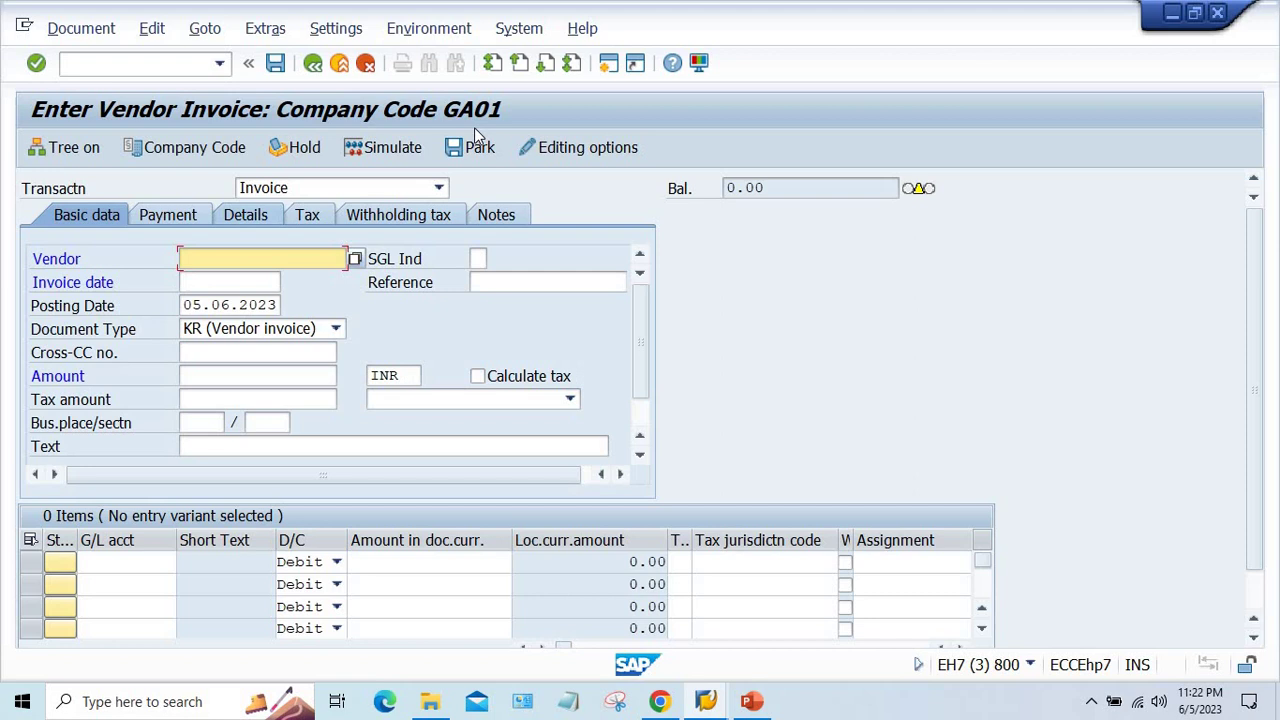
# - Fill the invoice header with the recent vendor, invoice date 05.06.2023 and amount 1000
pyautogui.click(278, 263)
pyautogui.click(252, 278)
pyautogui.click(272, 283)
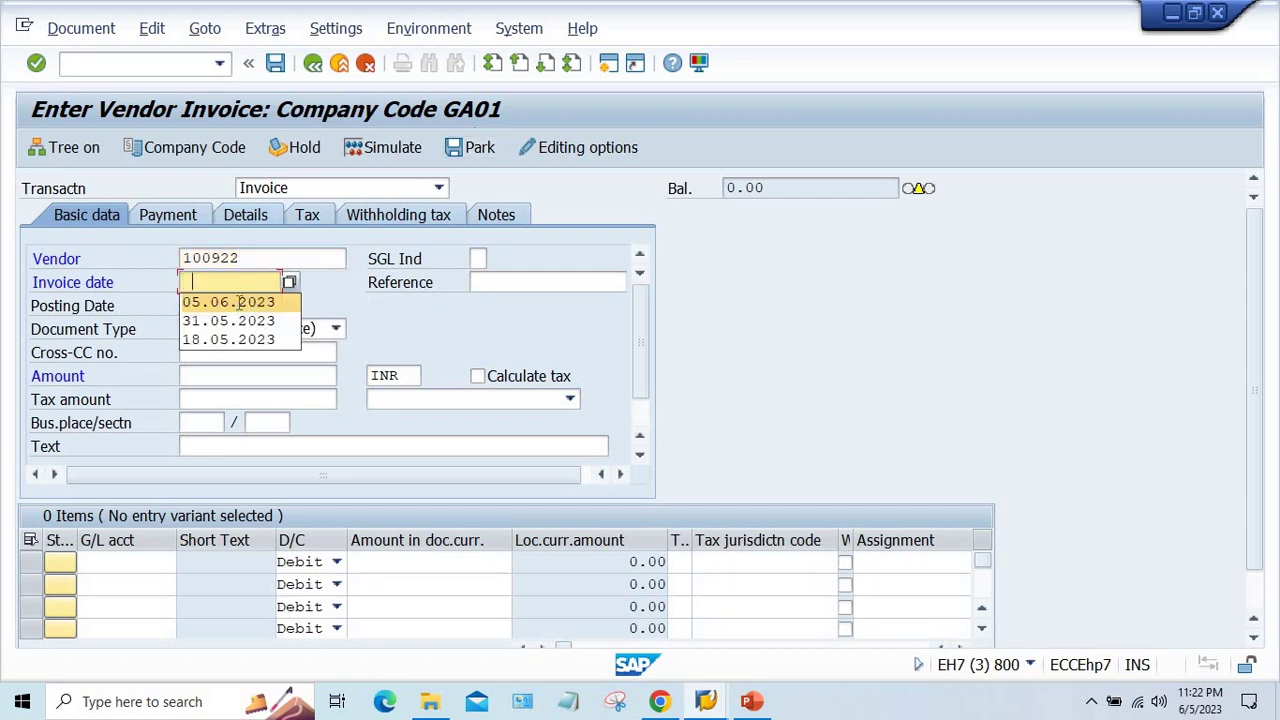
pyautogui.click(240, 302)
pyautogui.click(227, 376)
pyautogui.write('1000')
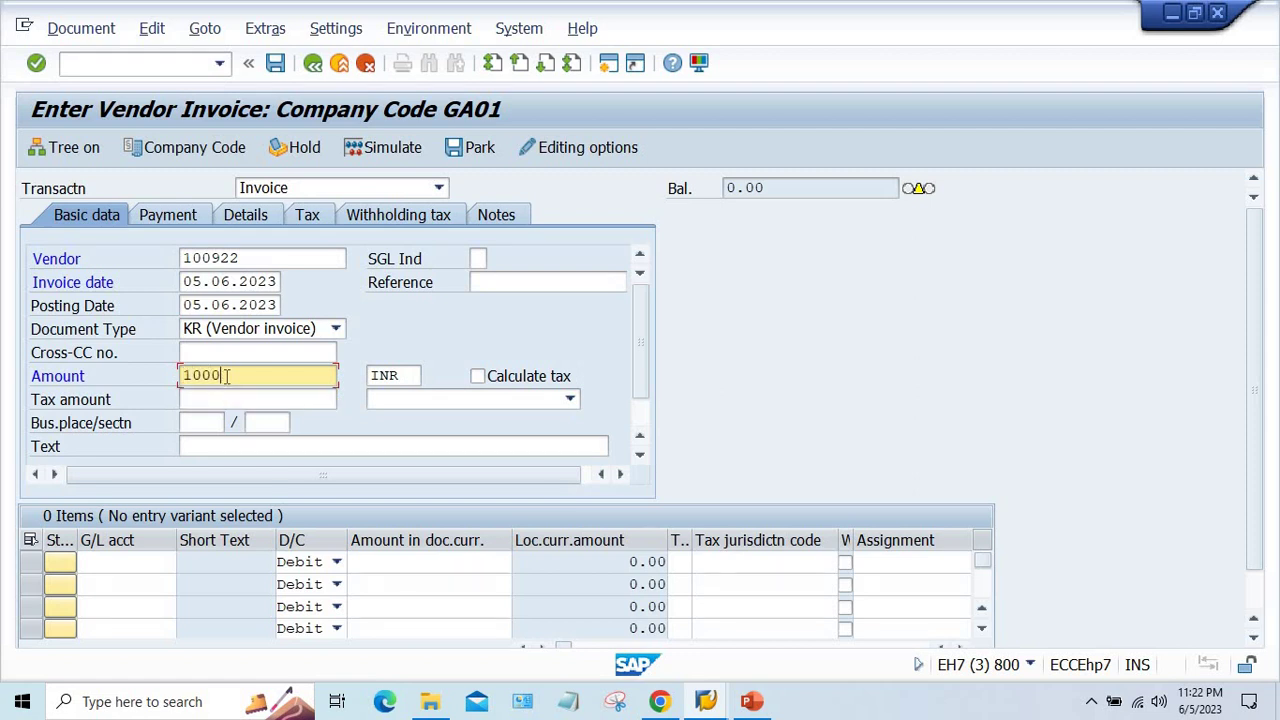
pyautogui.press('Return')
# - Add a line item on G/L account 4000 for 1000 with text TEST
pyautogui.write('4000')
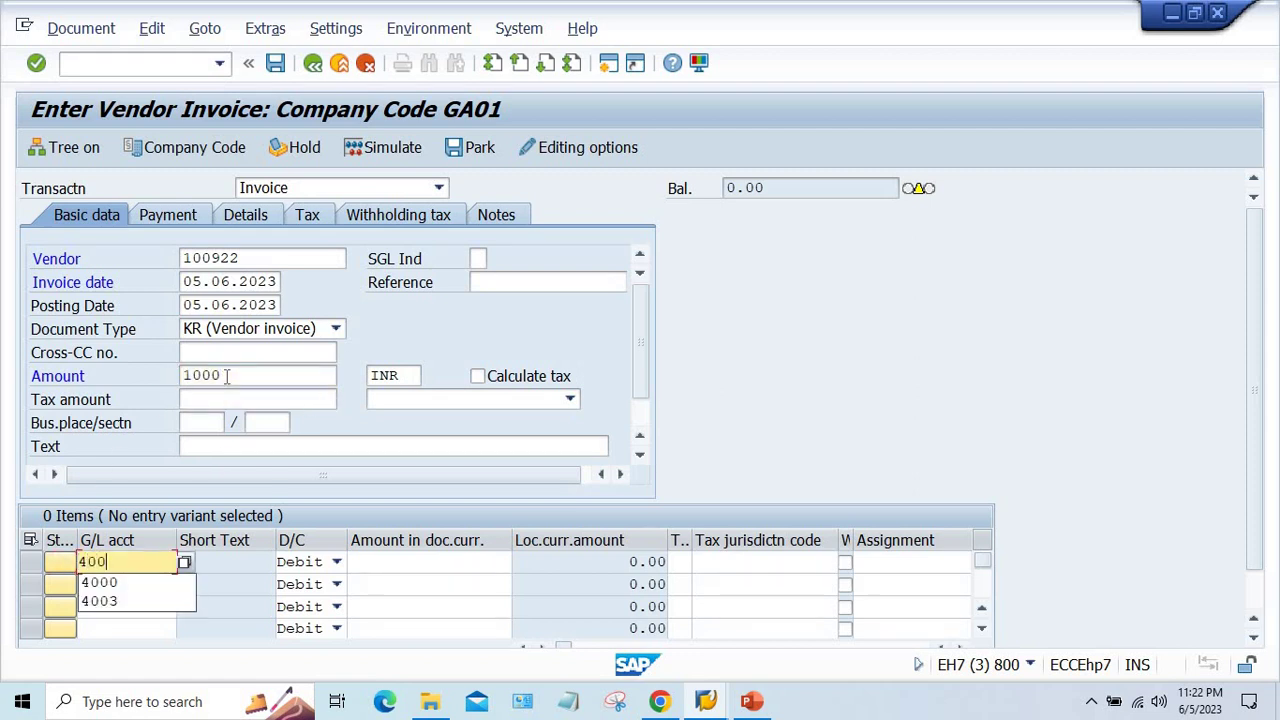
pyautogui.press('Tab')
pyautogui.press('Tab')
pyautogui.write('1000')
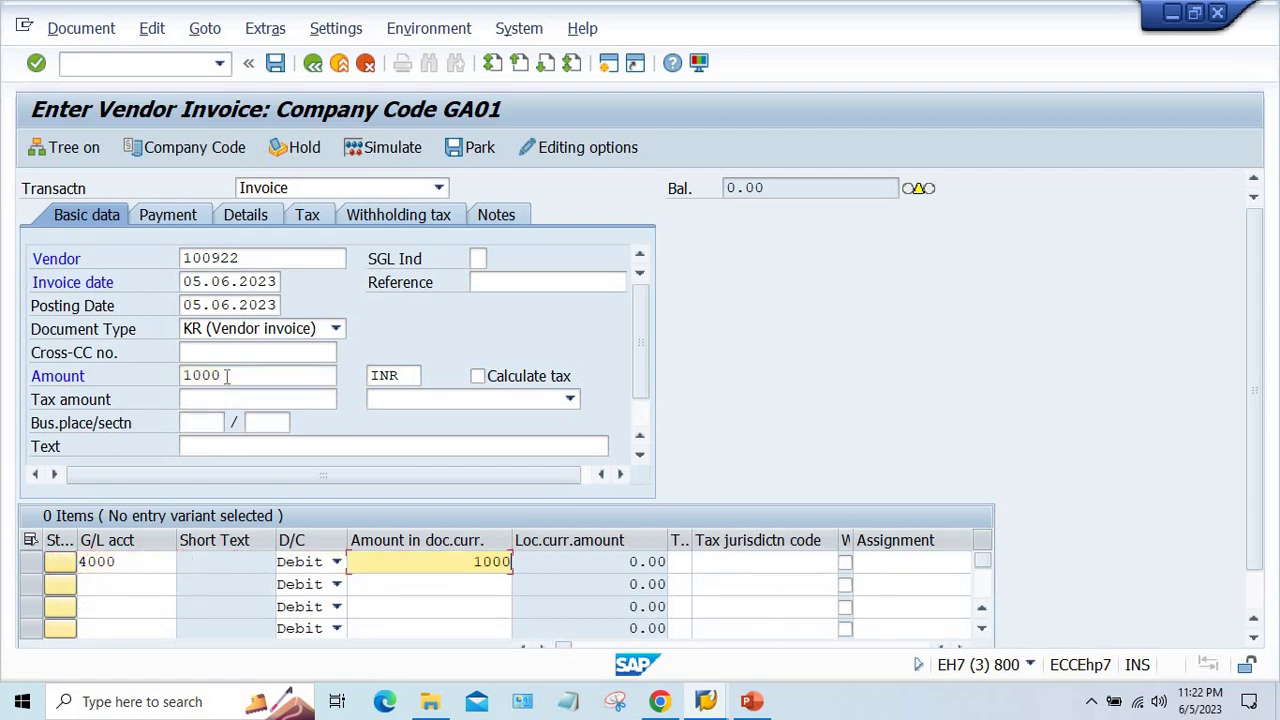
pyautogui.press('Return')
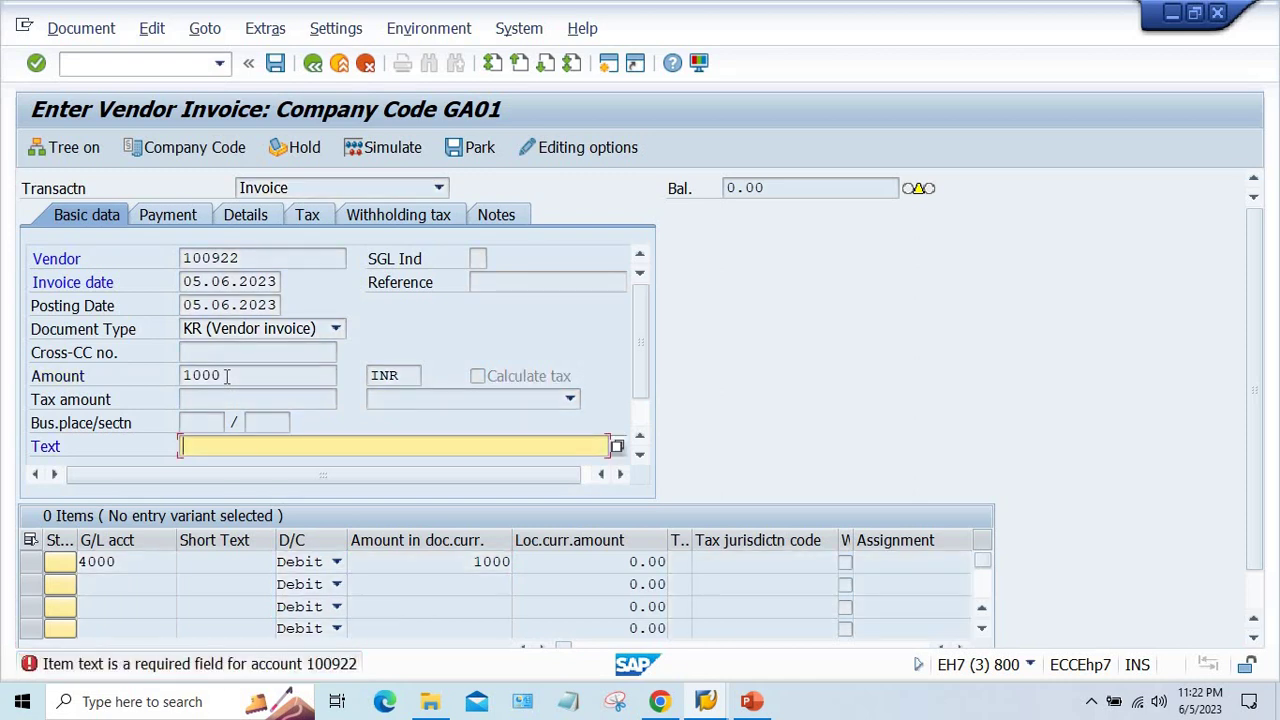
pyautogui.write('TEST')
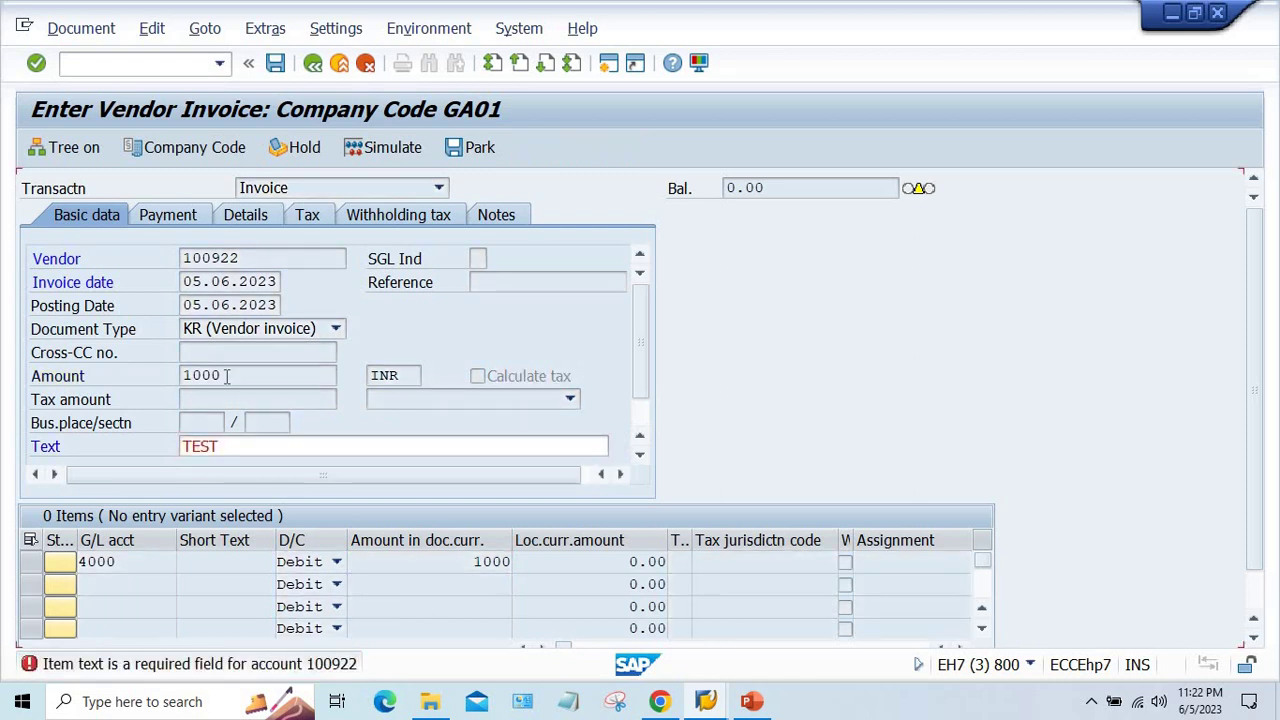
pyautogui.press('Return')
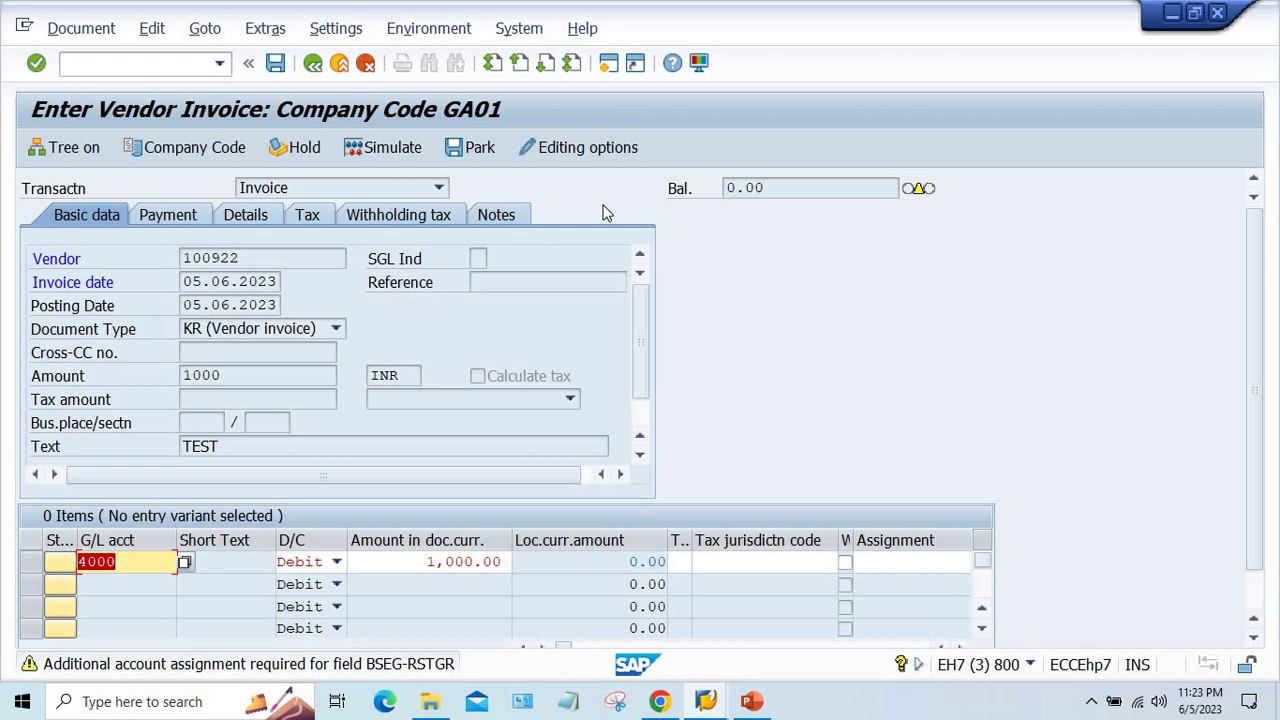
# - Dismiss the BSEG-RSTGR warning and open a second SAP session
pyautogui.press('Return')
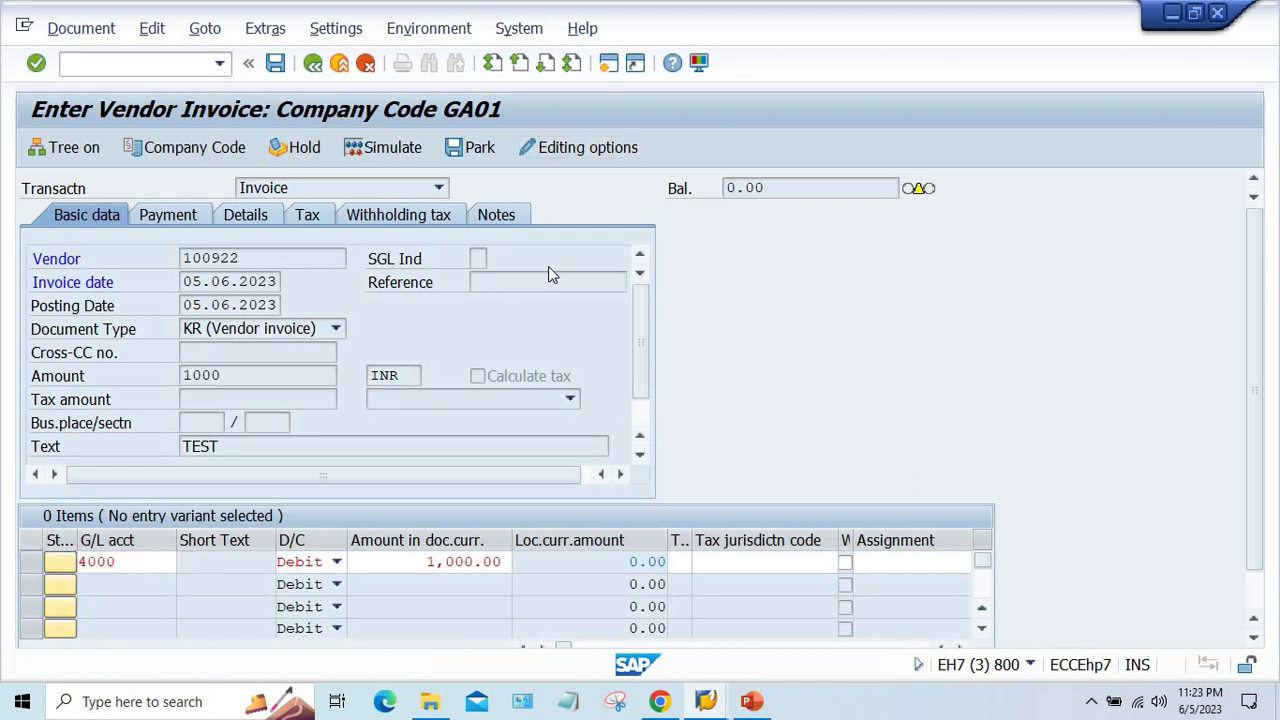
pyautogui.hotkey('ctrl', 'n')
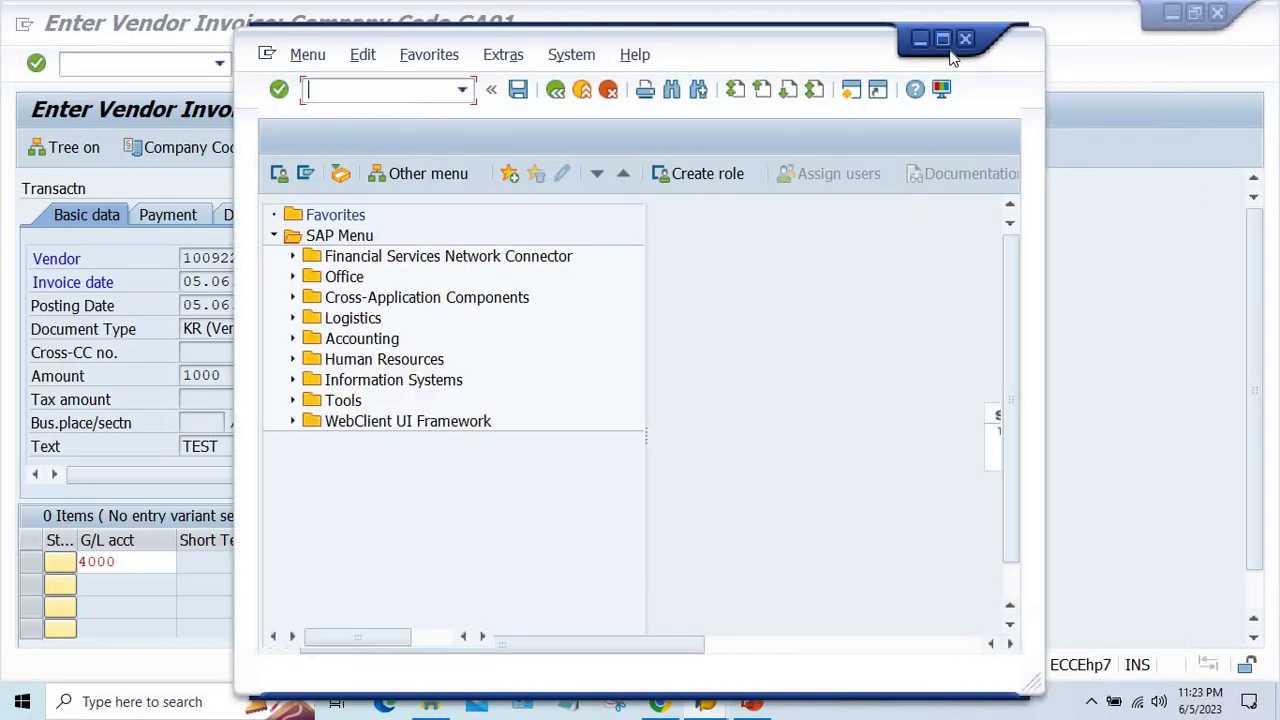
# - Run OBC4 in the maximized session and position the list at field status variant GA01
pyautogui.click(942, 38)
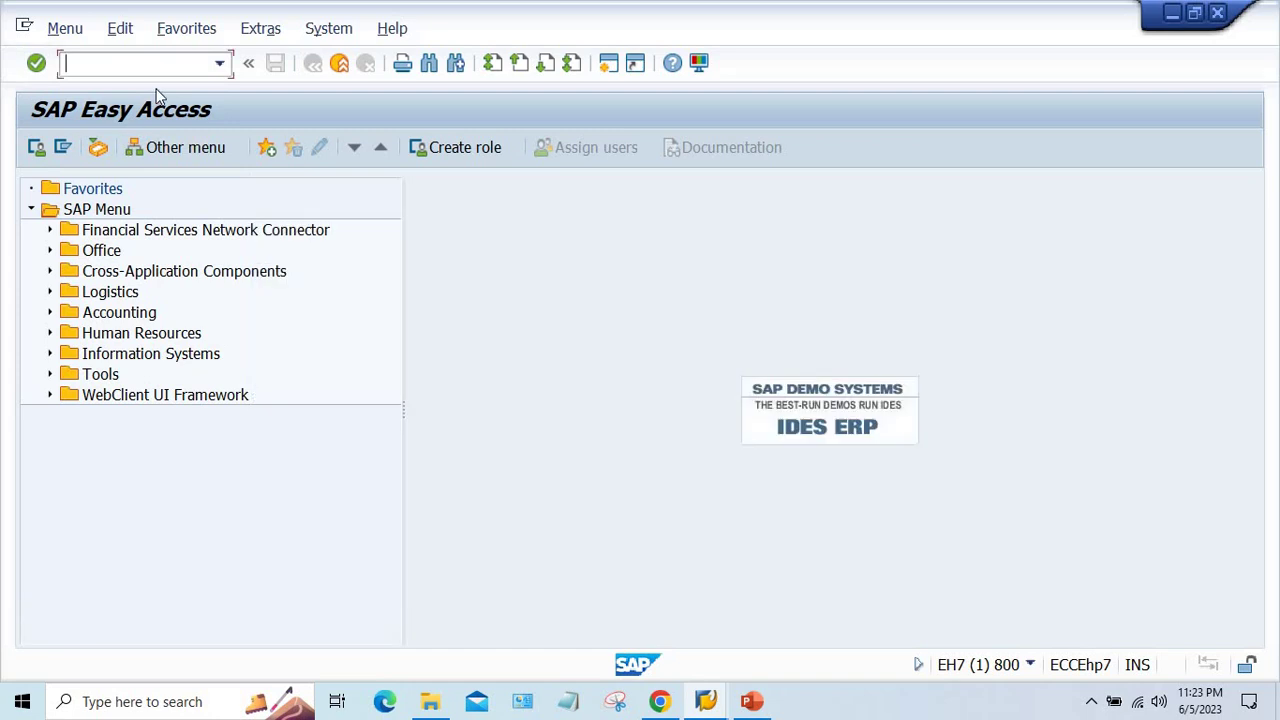
pyautogui.write('OBC4')
pyautogui.press('Return')
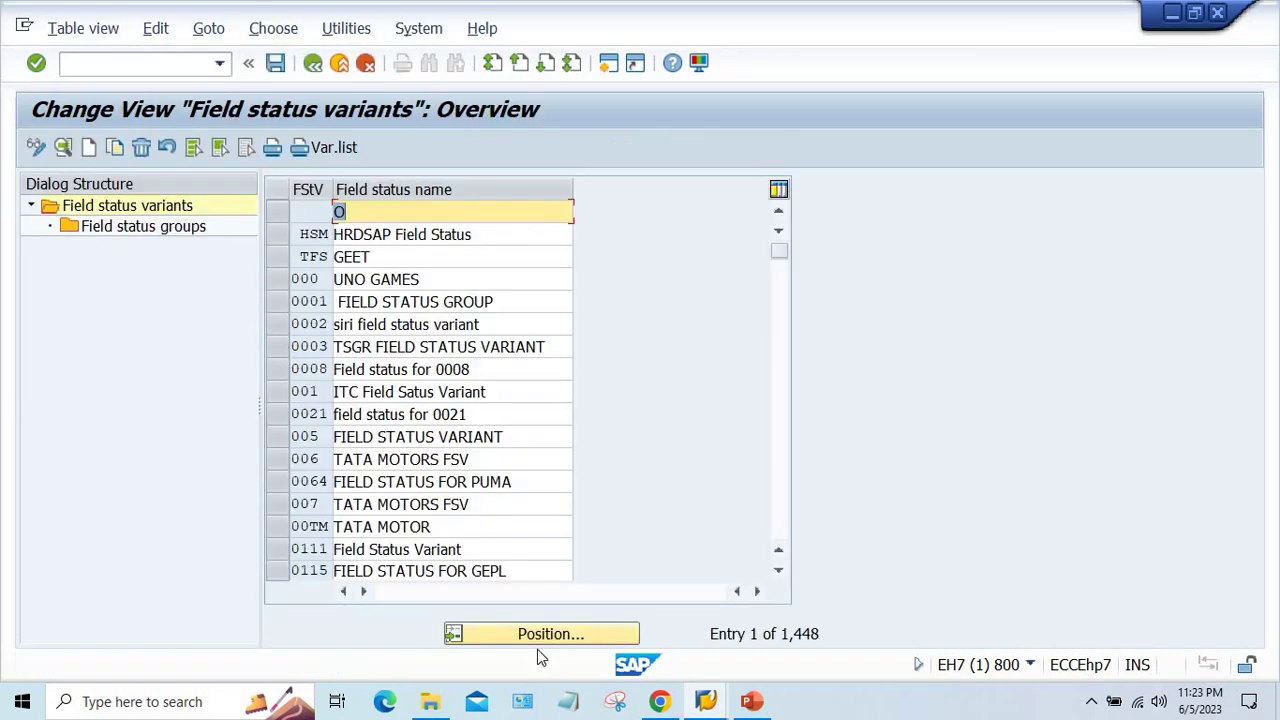
pyautogui.click(537, 641)
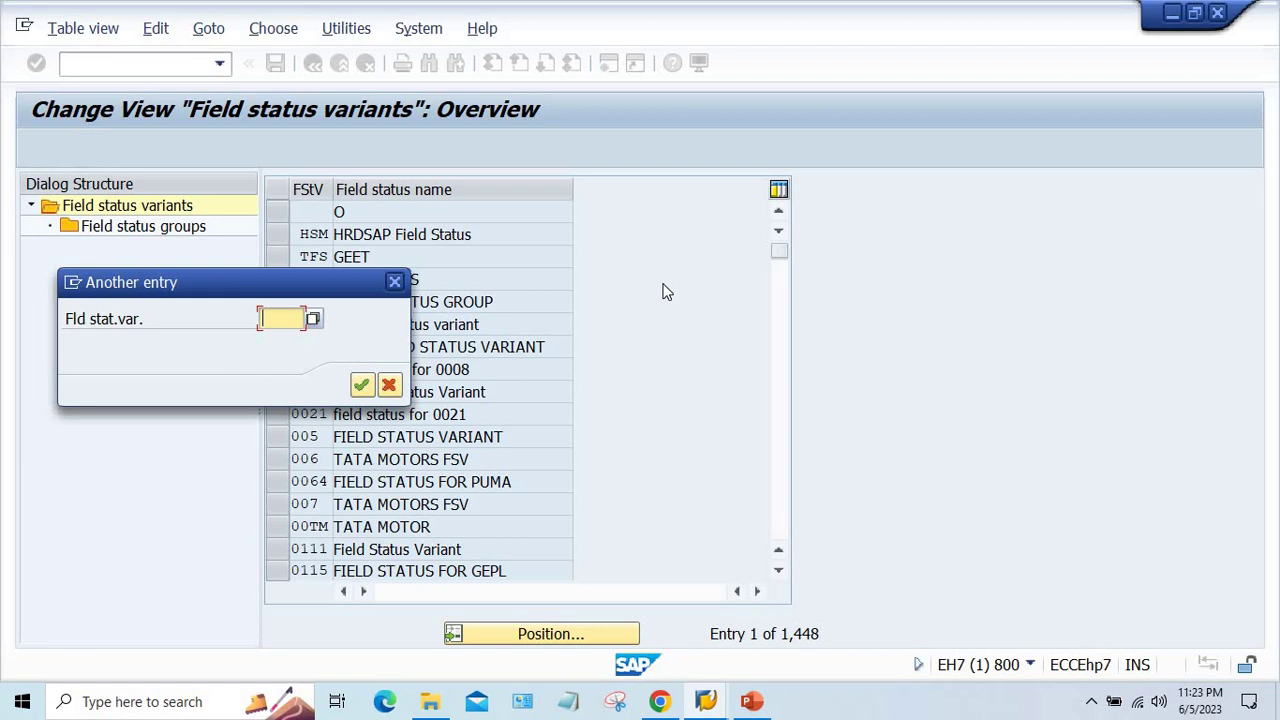
pyautogui.write('ga01')
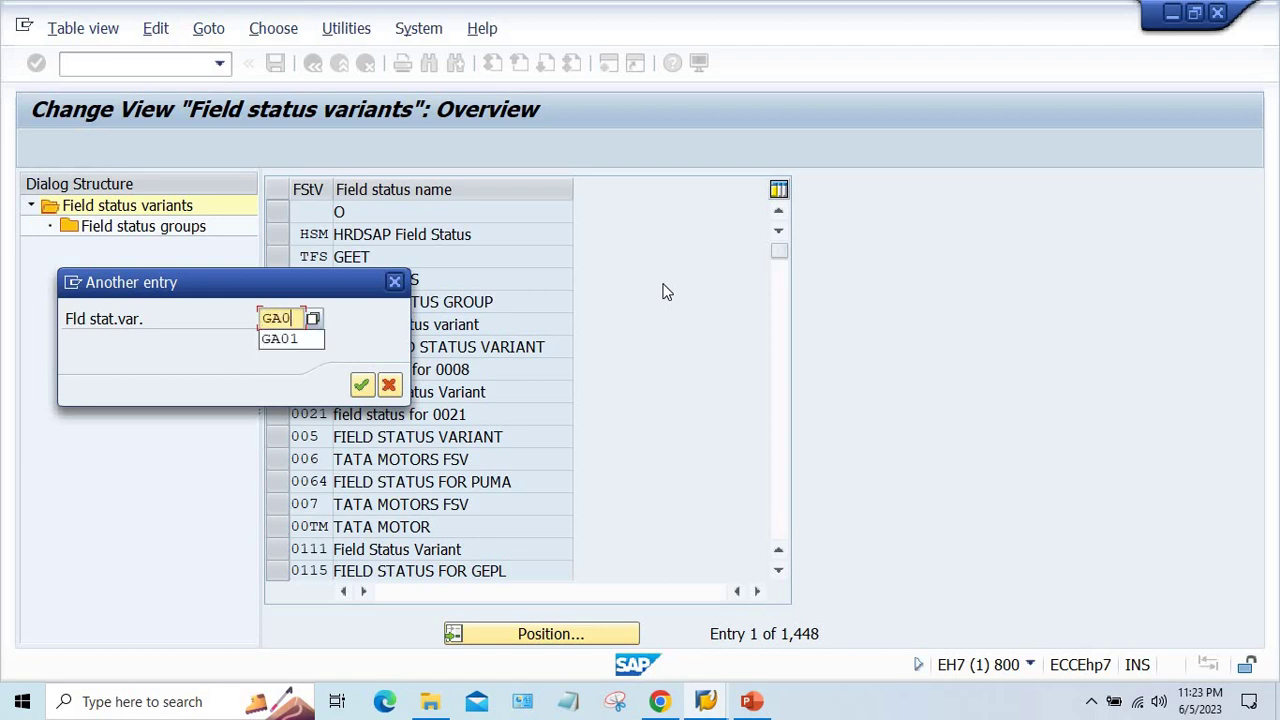
pyautogui.press('Return')
pyautogui.click(272, 212)
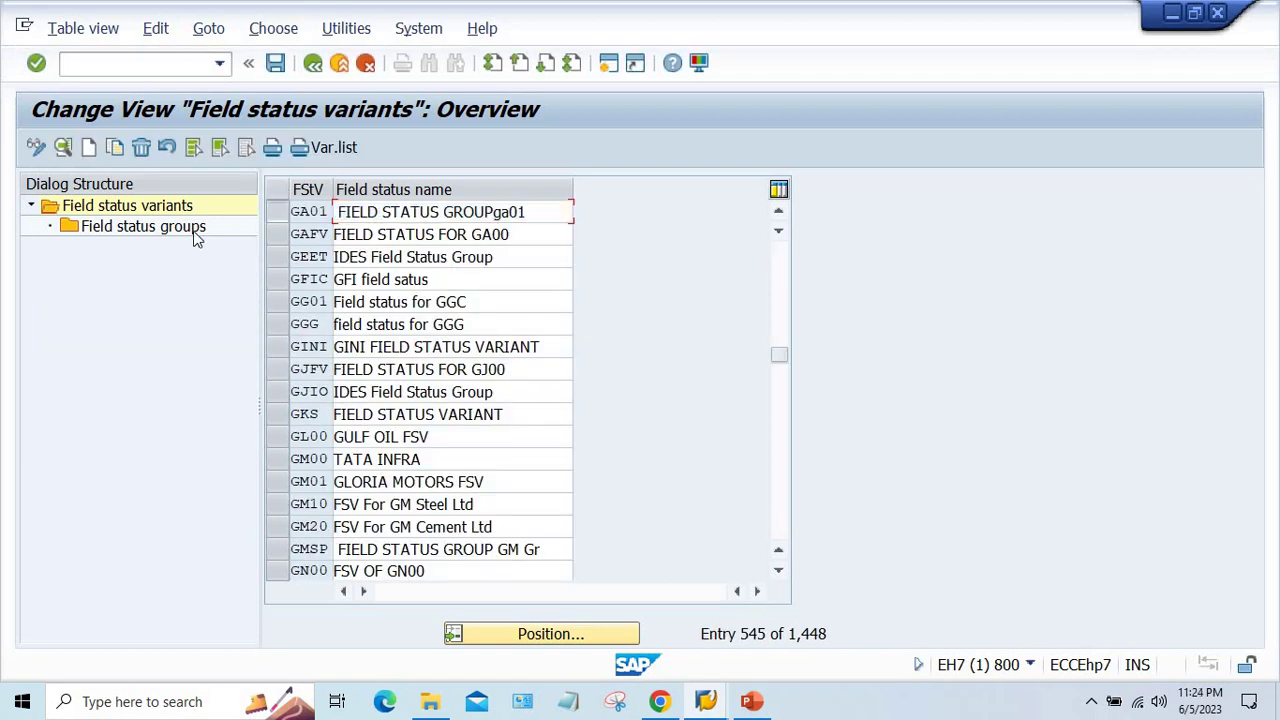
# - Open field status group G001 of GA01 and review the invoice's account 4000 line
pyautogui.doubleClick(110, 226)
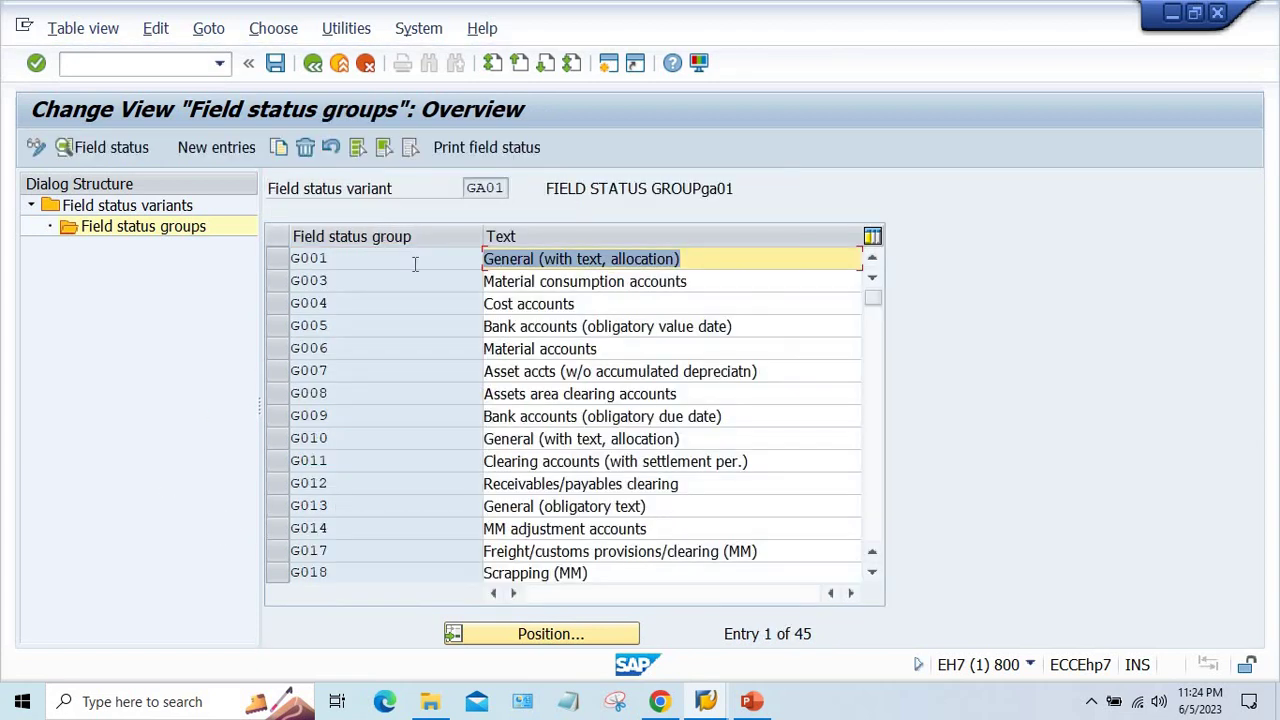
pyautogui.doubleClick(414, 262)
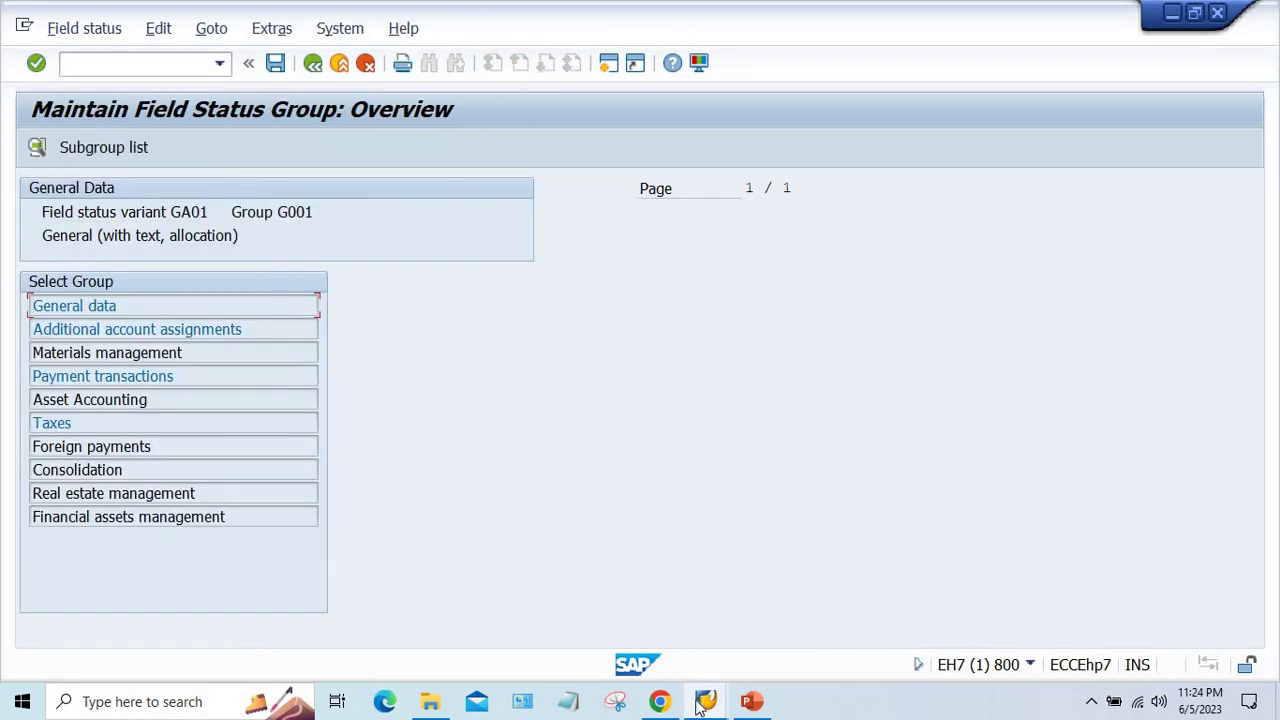
pyautogui.moveTo(705, 701)
pyautogui.click(666, 580)
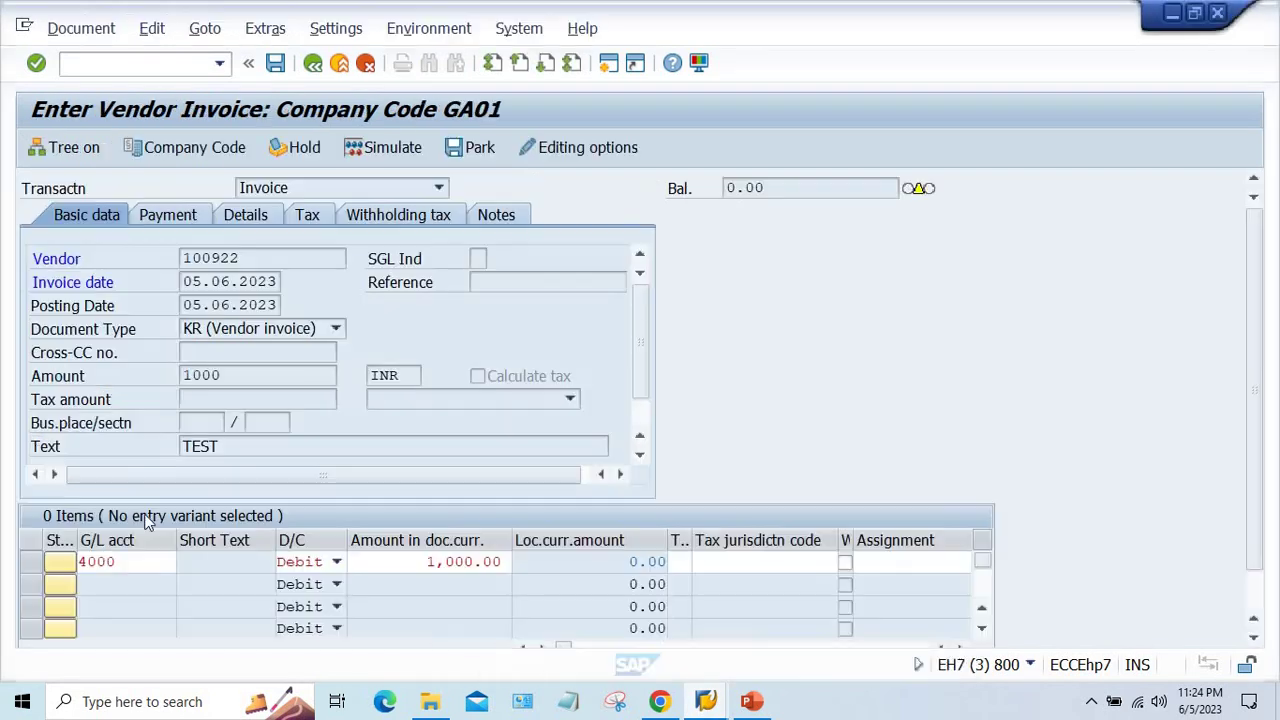
pyautogui.doubleClick(93, 561)
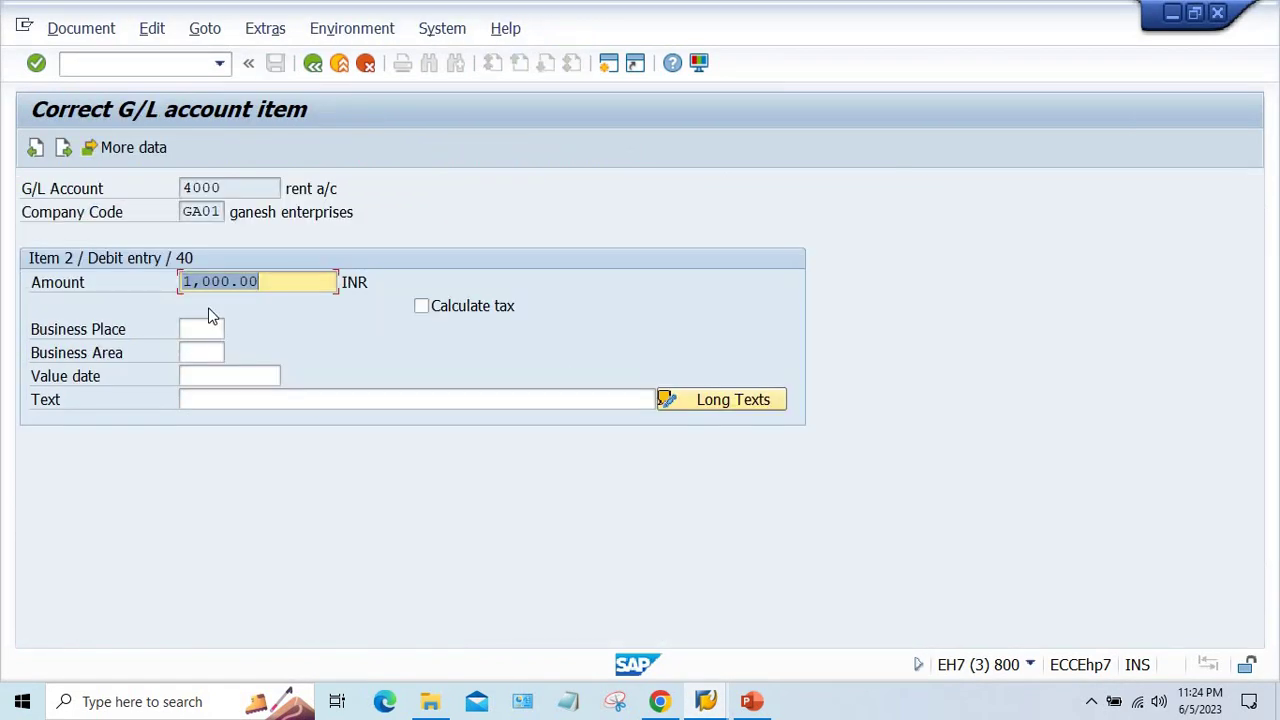
pyautogui.click(313, 63)
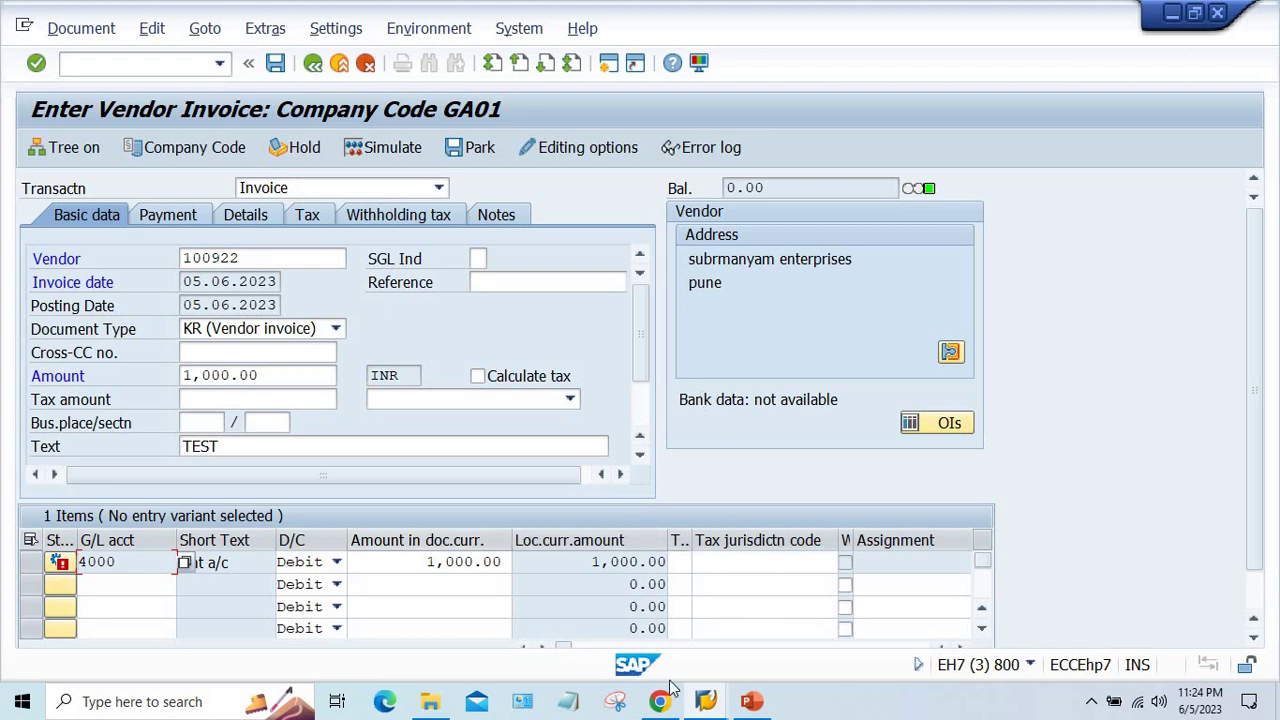
pyautogui.moveTo(706, 701)
pyautogui.click(1143, 643)
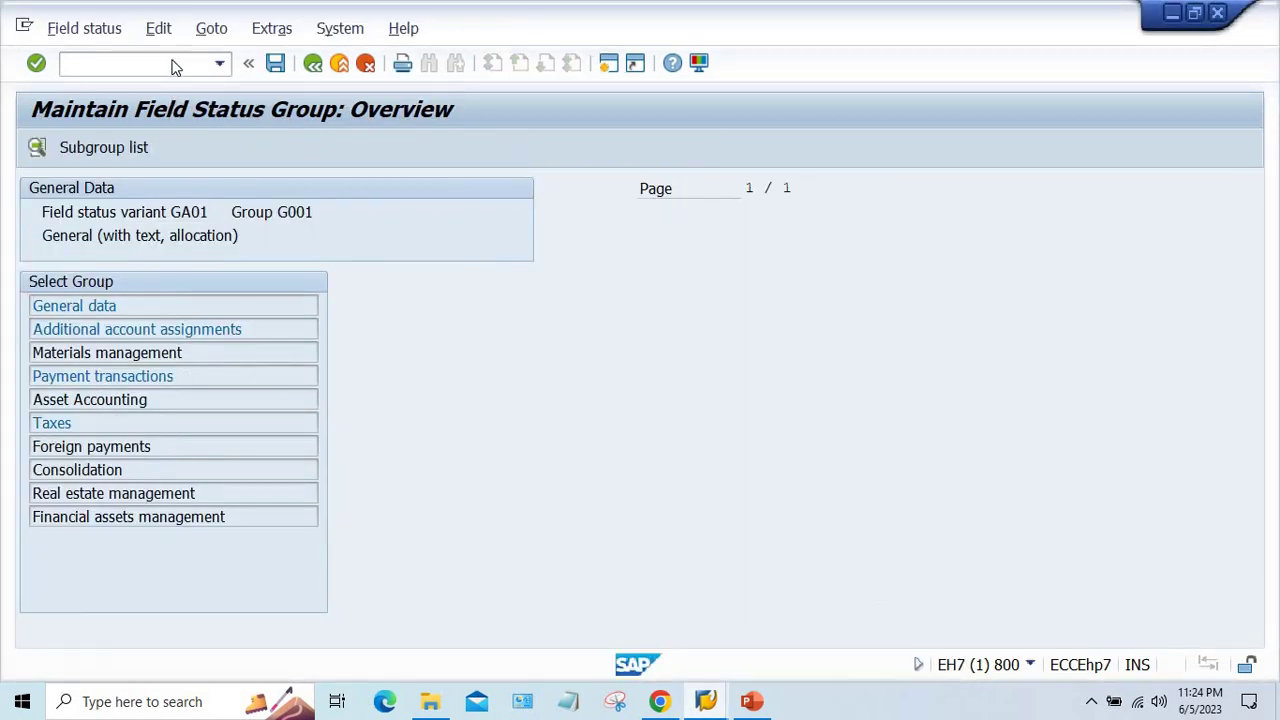
# - Display G/L account 4000 rent a/c via FS00 in a new session to check its field status group
pyautogui.hotkey('ctrl', 'n')
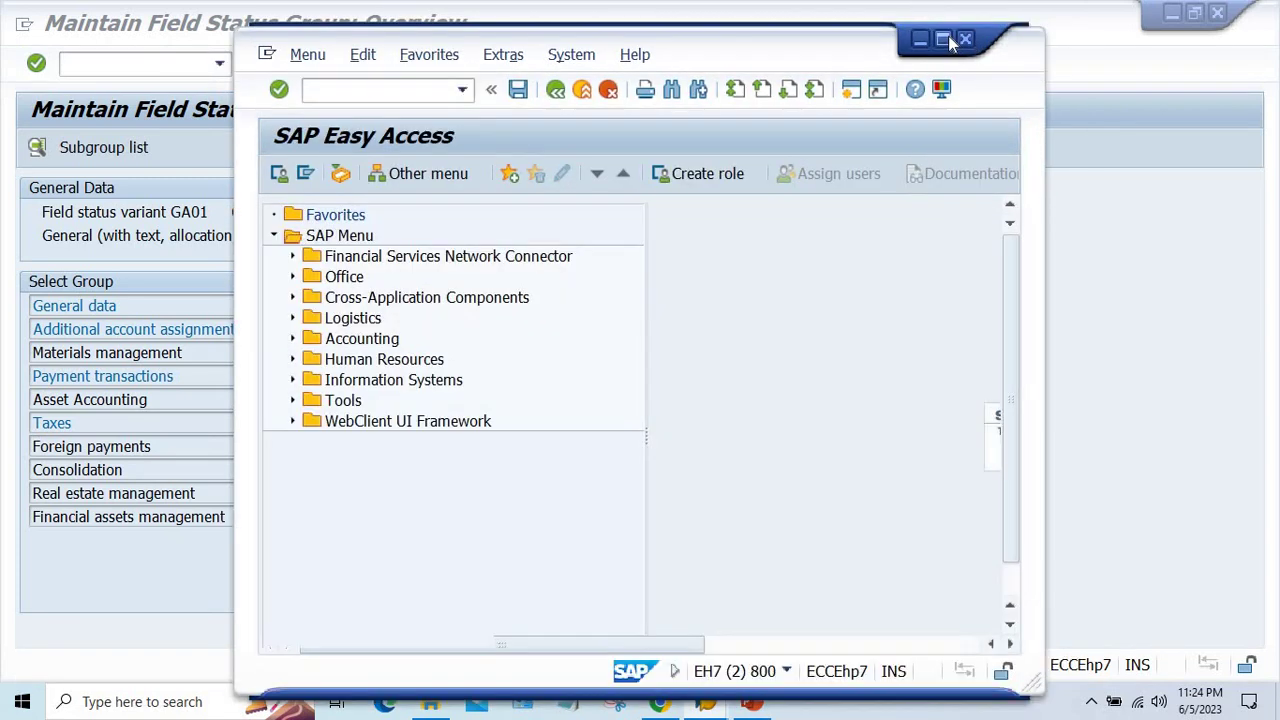
pyautogui.click(942, 39)
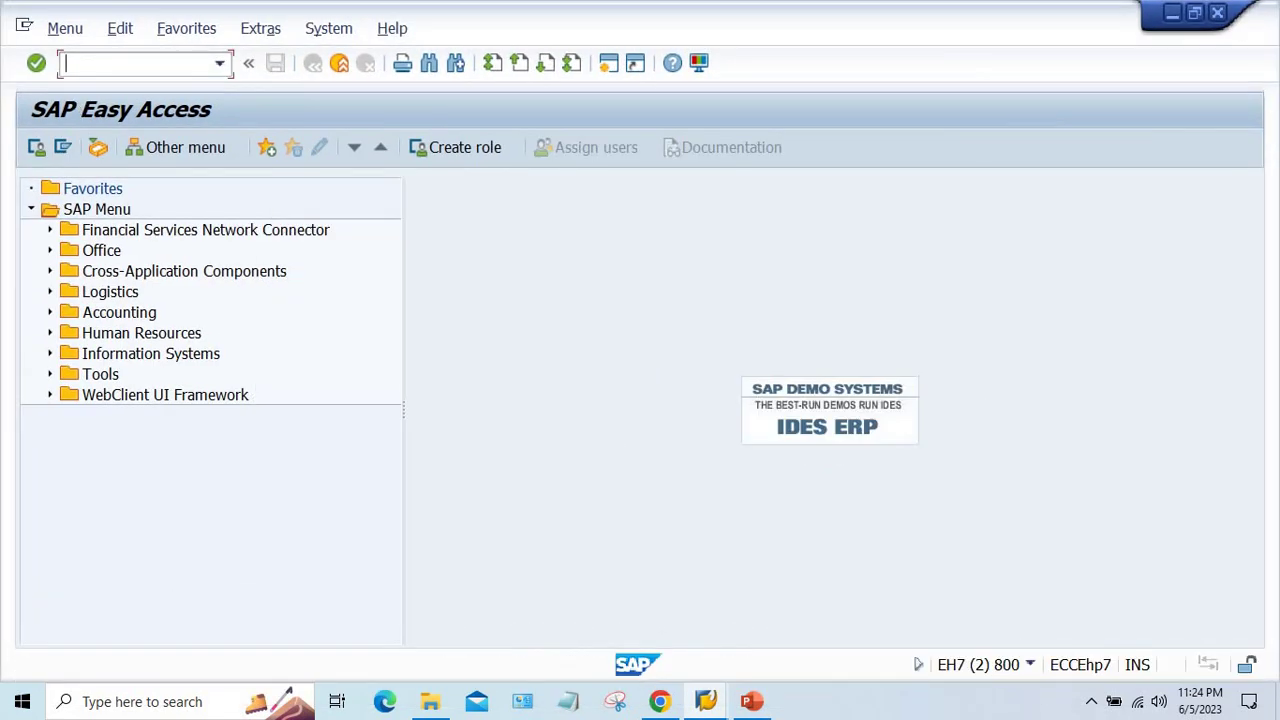
pyautogui.write('FS00')
pyautogui.press('Return')
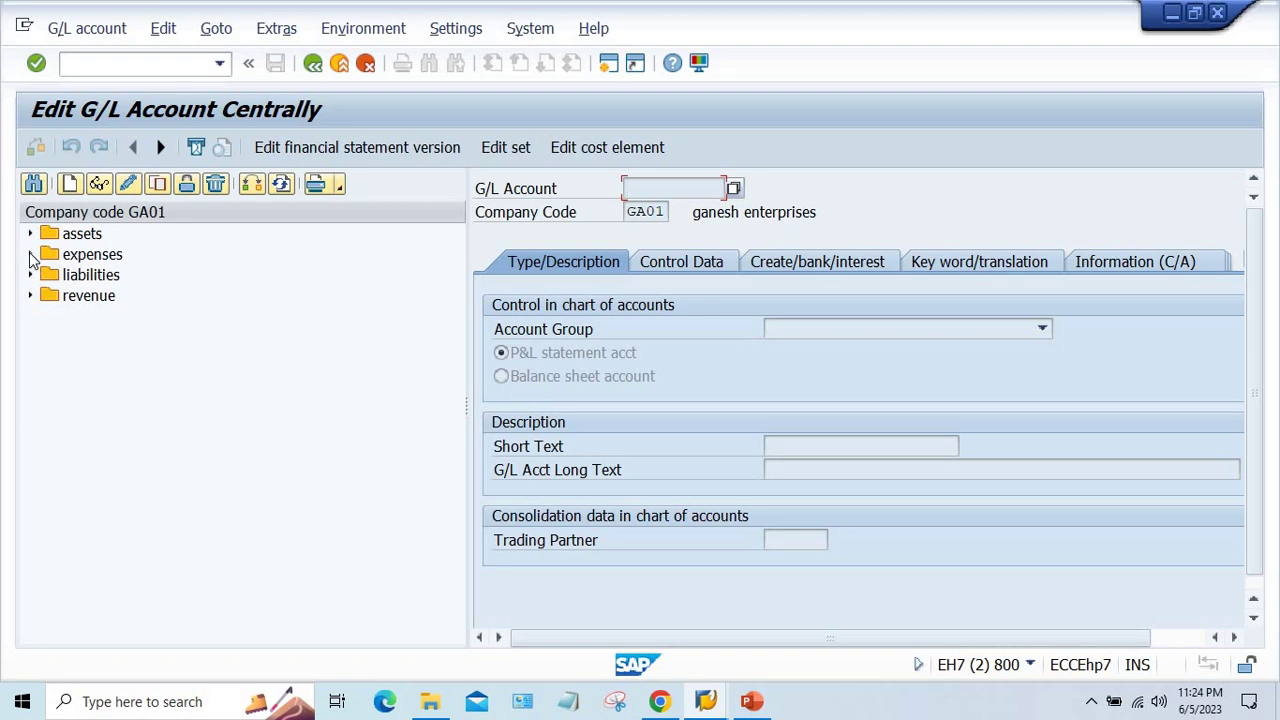
pyautogui.click(30, 254)
pyautogui.doubleClick(158, 276)
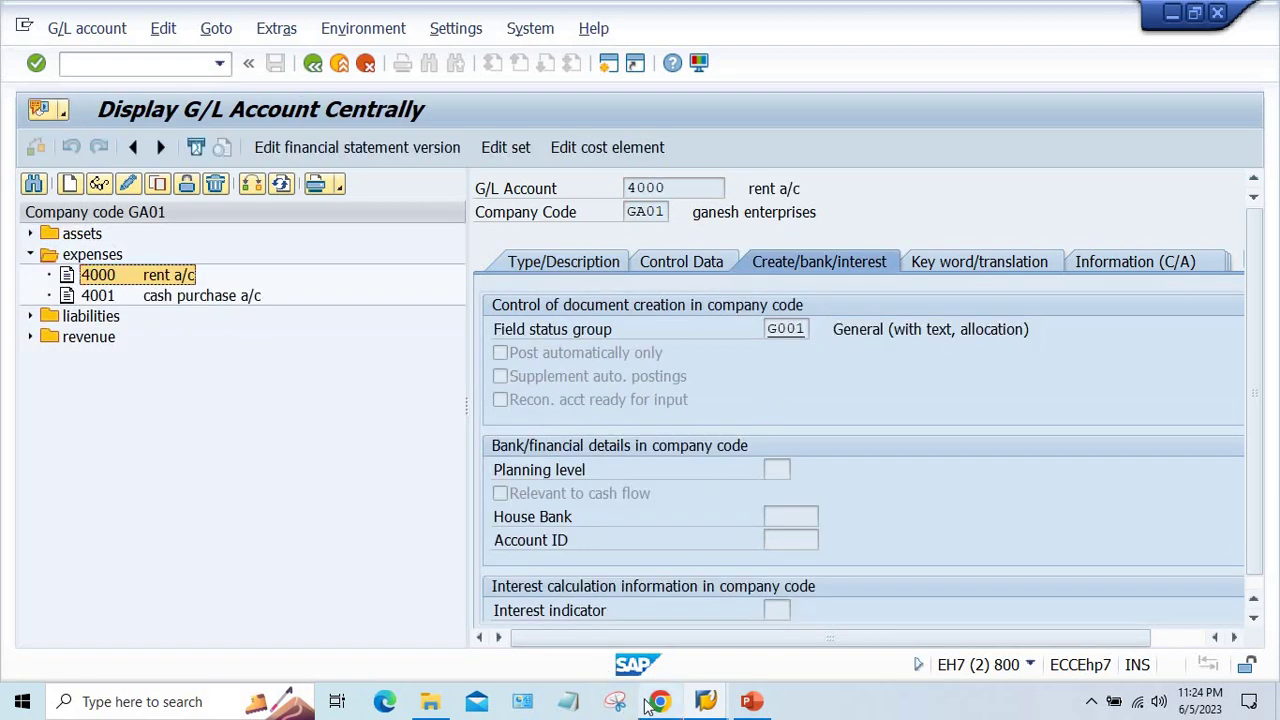
pyautogui.moveTo(718, 704)
pyautogui.click(760, 618)
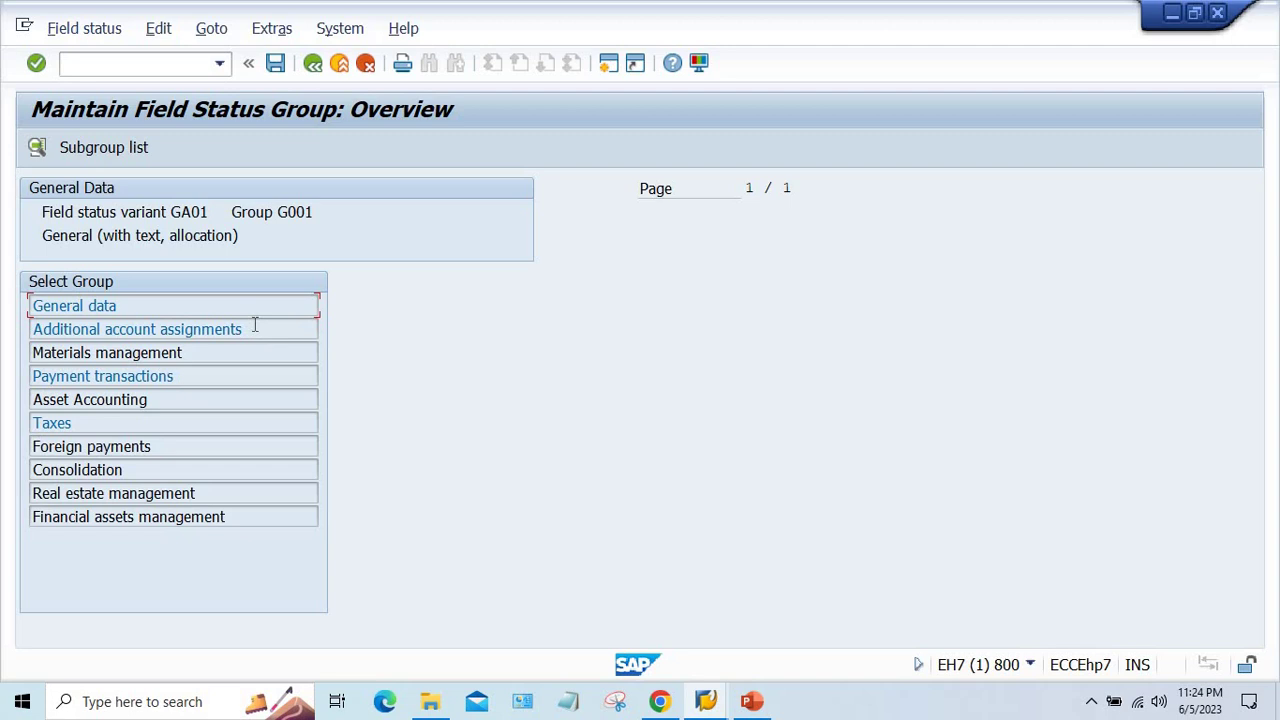
# - Make Reason Code in G001's Payment transactions an optional entry and save under the customizing request
pyautogui.doubleClick(176, 376)
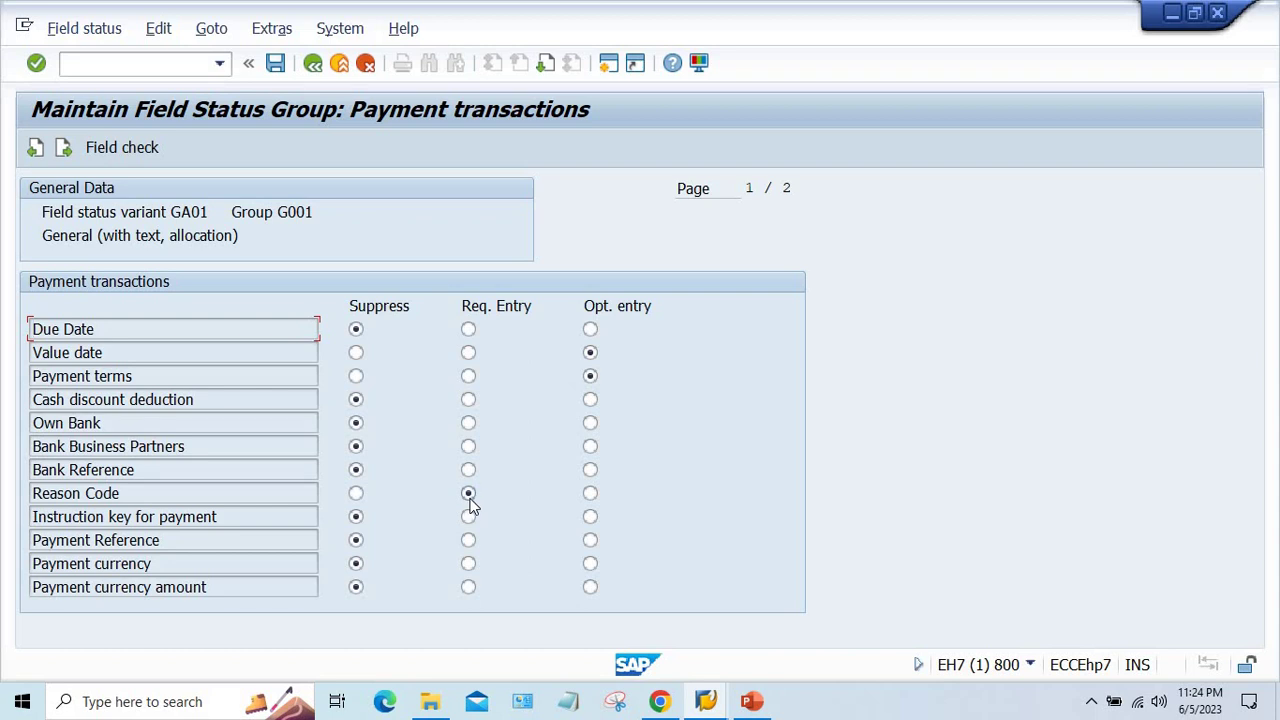
pyautogui.click(591, 495)
pyautogui.hotkey('ctrl', 's')
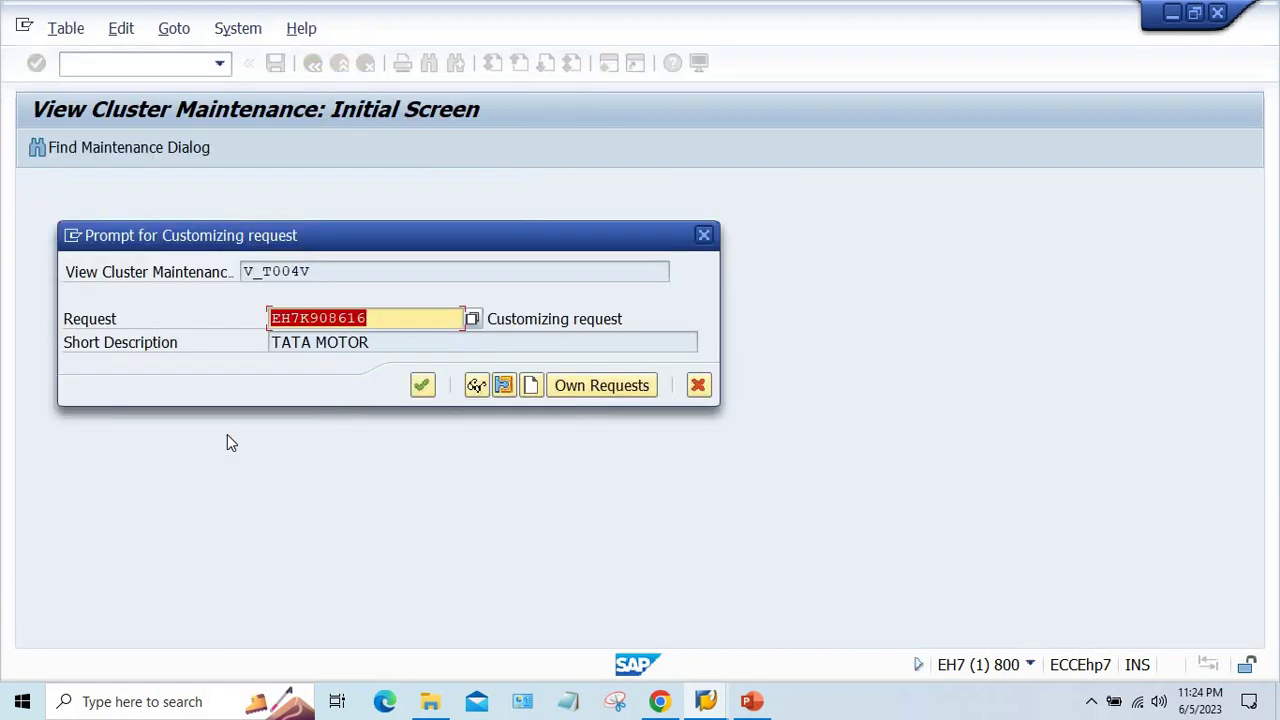
pyautogui.press('Return')
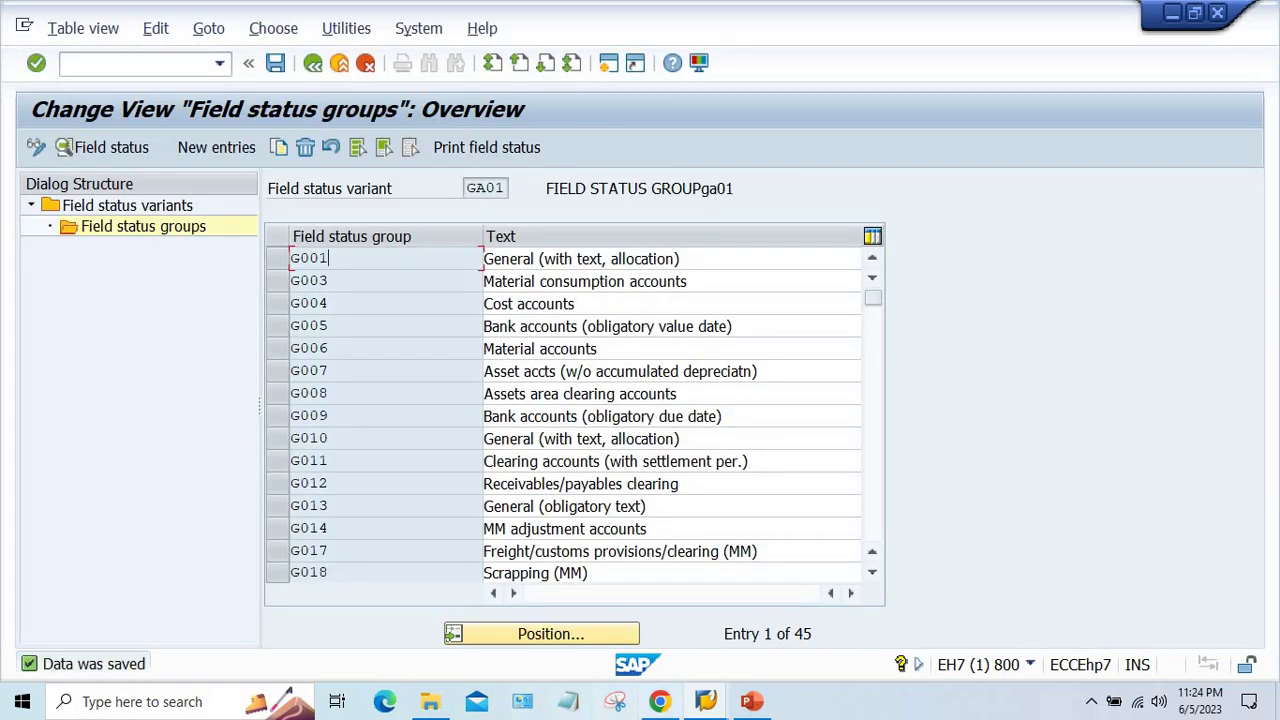
# - Restart FB60 with /n on an empty vendor invoice form
pyautogui.moveTo(708, 702)
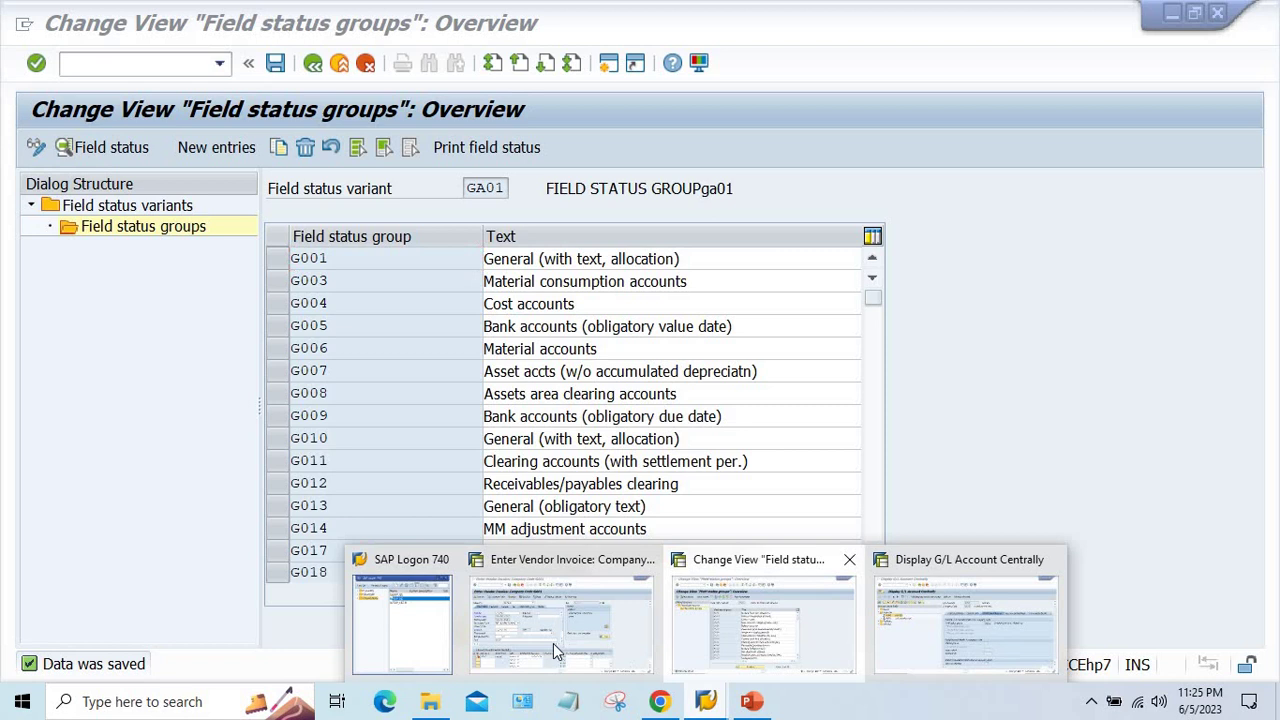
pyautogui.click(580, 614)
pyautogui.click(219, 63)
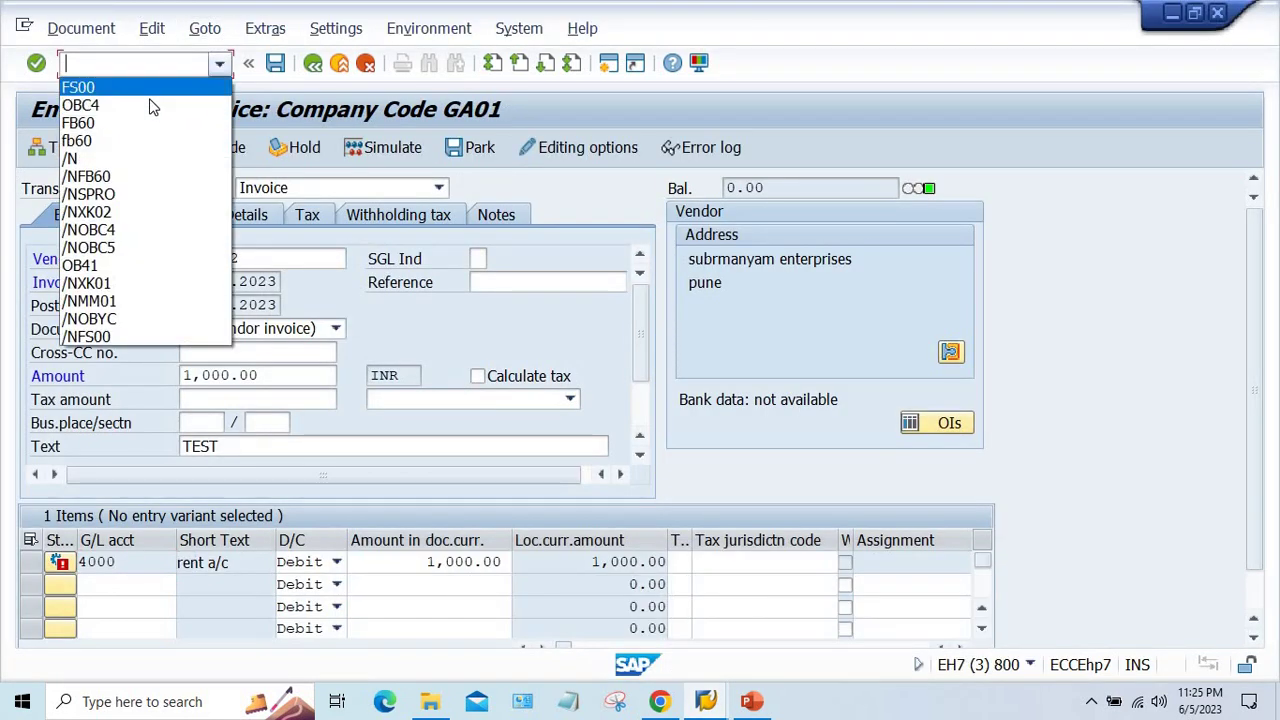
pyautogui.click(128, 128)
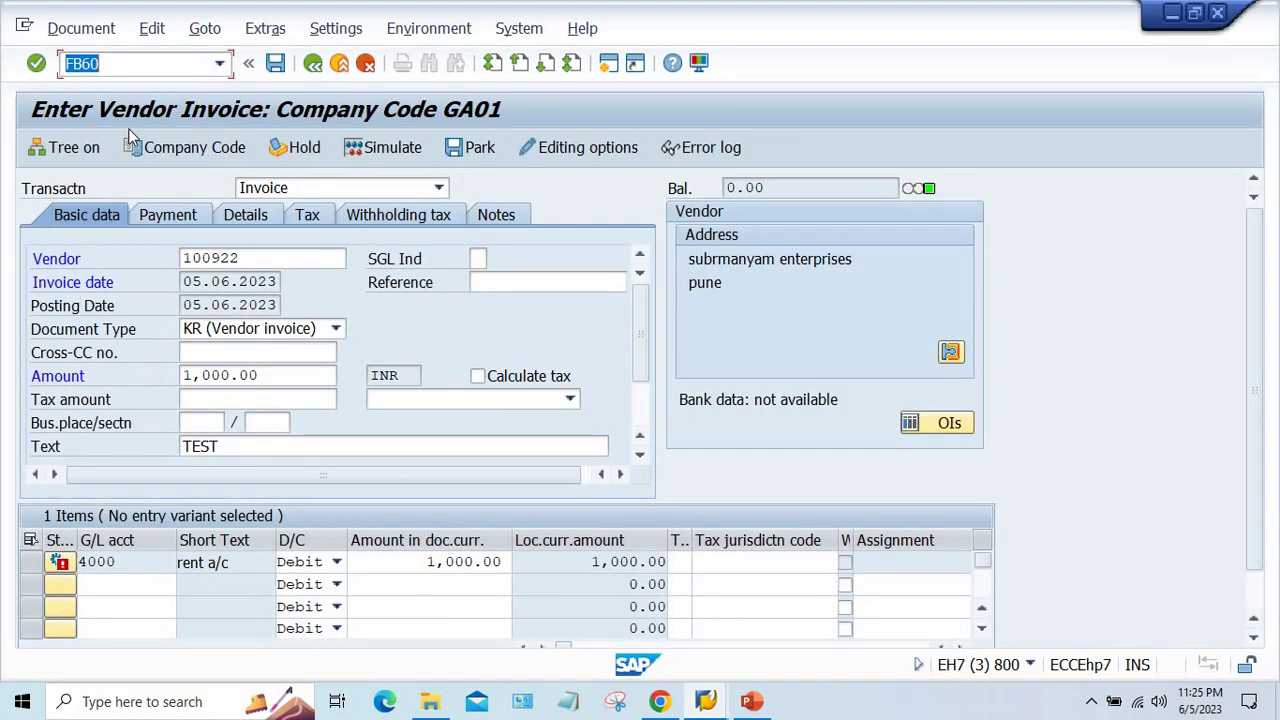
pyautogui.write('/n')
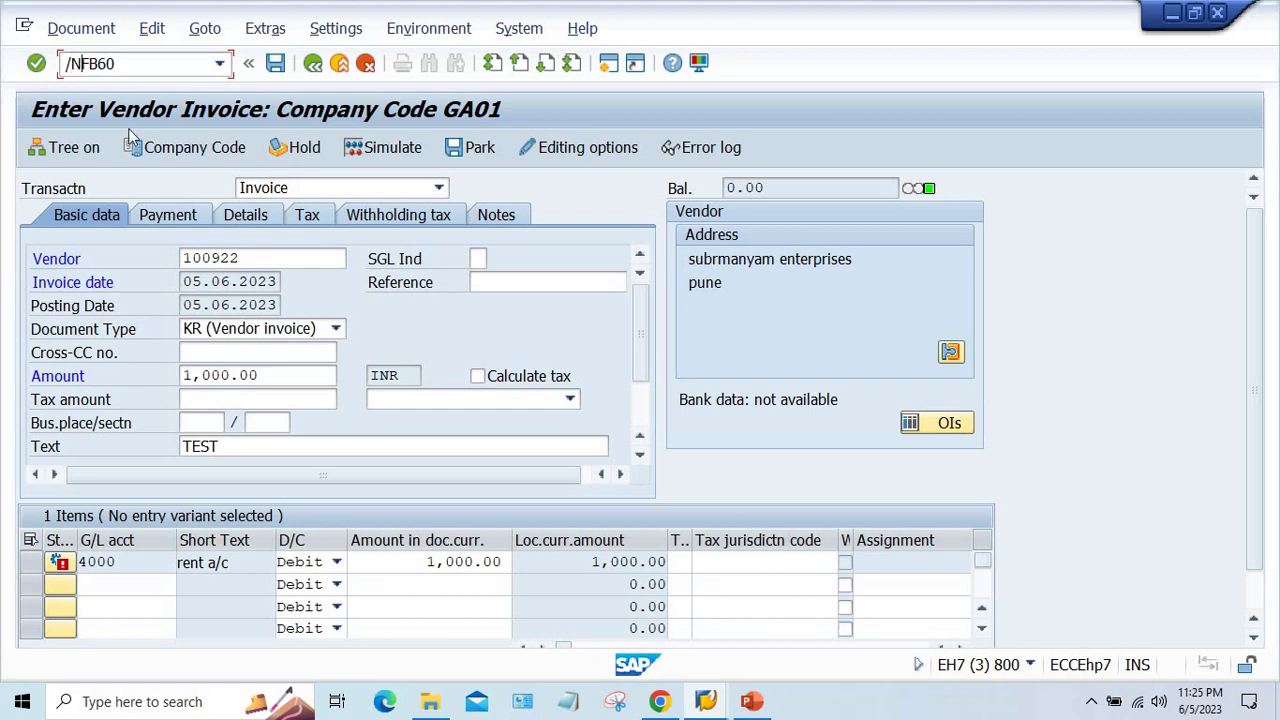
pyautogui.press('Return')
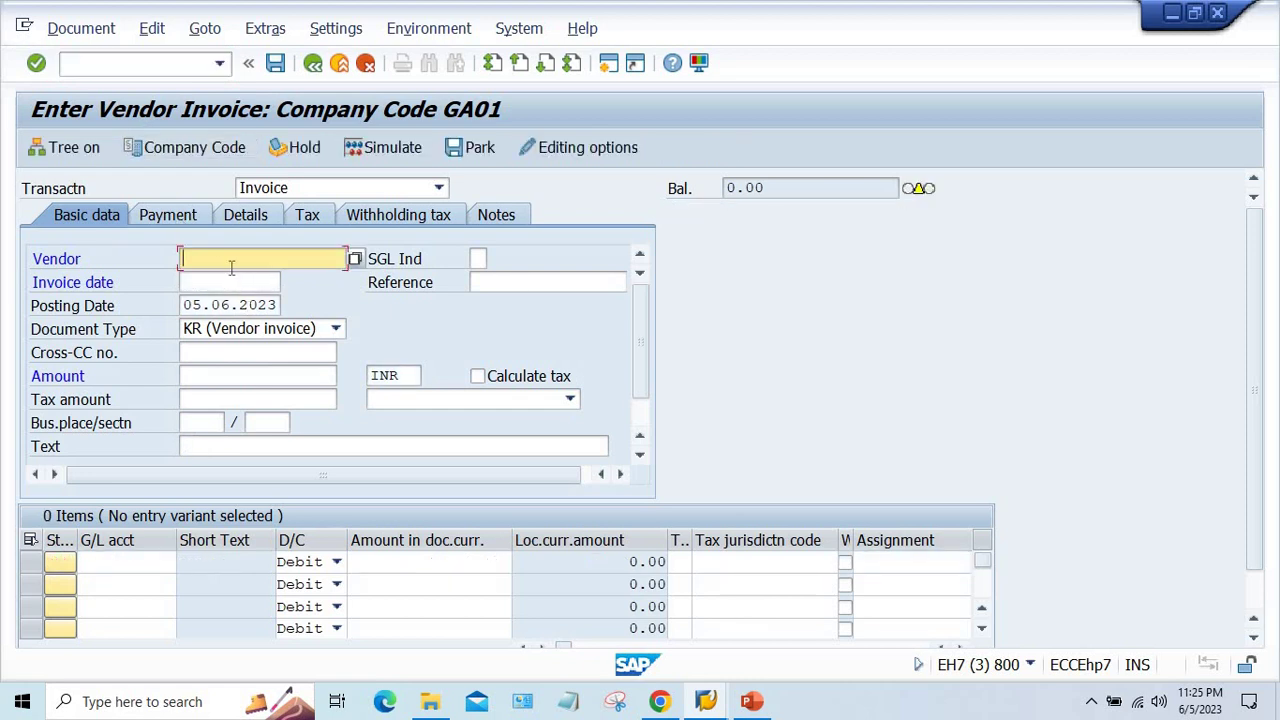
# - Enter vendor 100922, invoice date 05.06.2023 and amount 1000 in the header
pyautogui.click(228, 277)
pyautogui.click(215, 284)
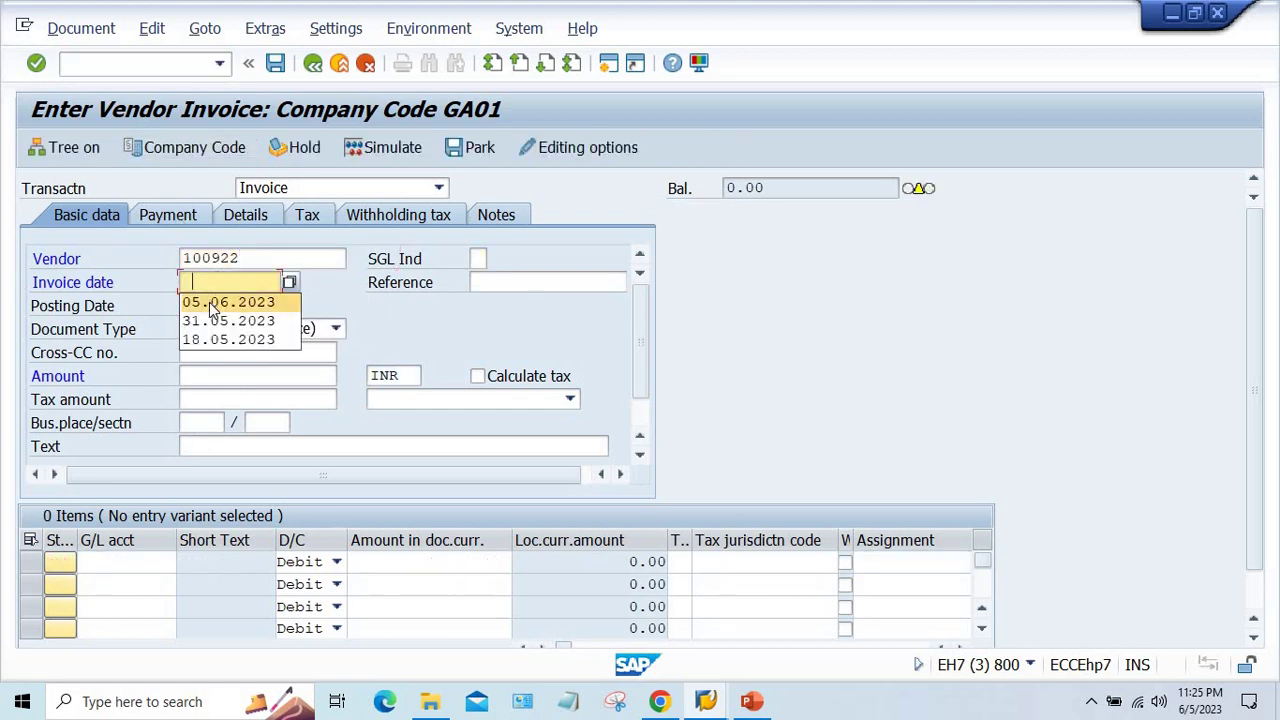
pyautogui.click(212, 302)
pyautogui.click(201, 375)
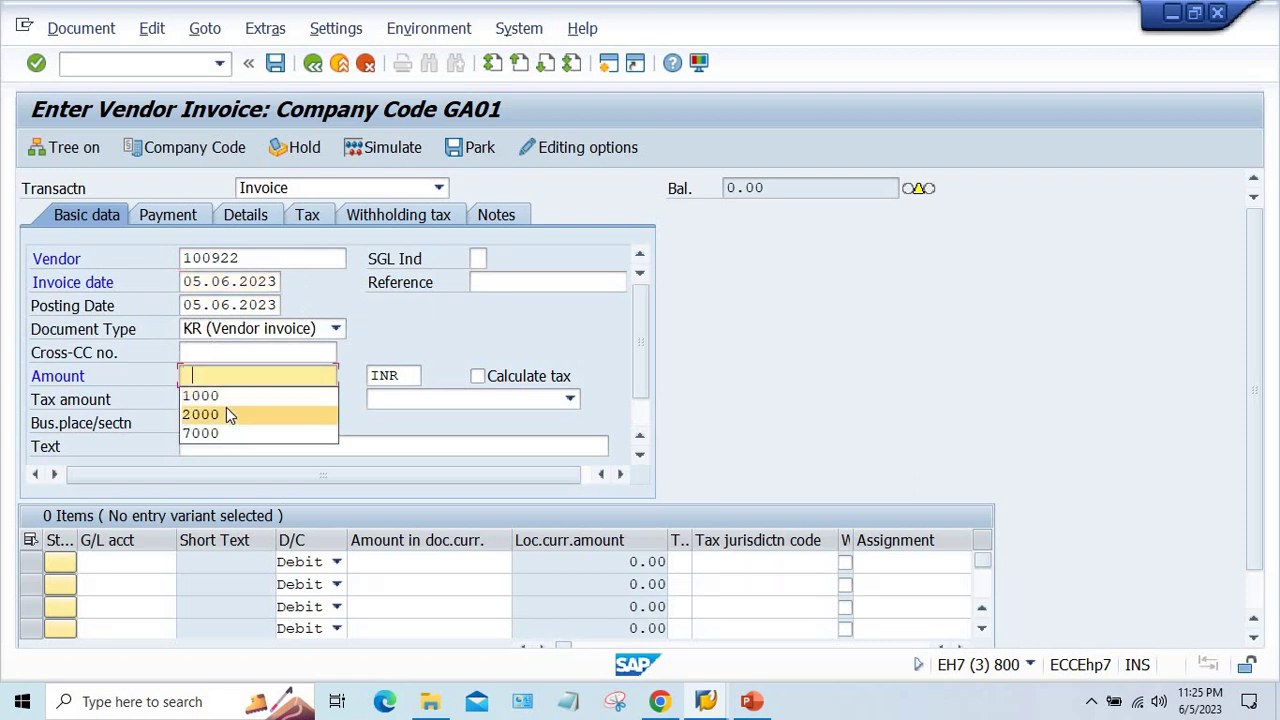
pyautogui.click(214, 393)
# - Add the first item on G/L account 4000 with amount 1000
pyautogui.click(117, 563)
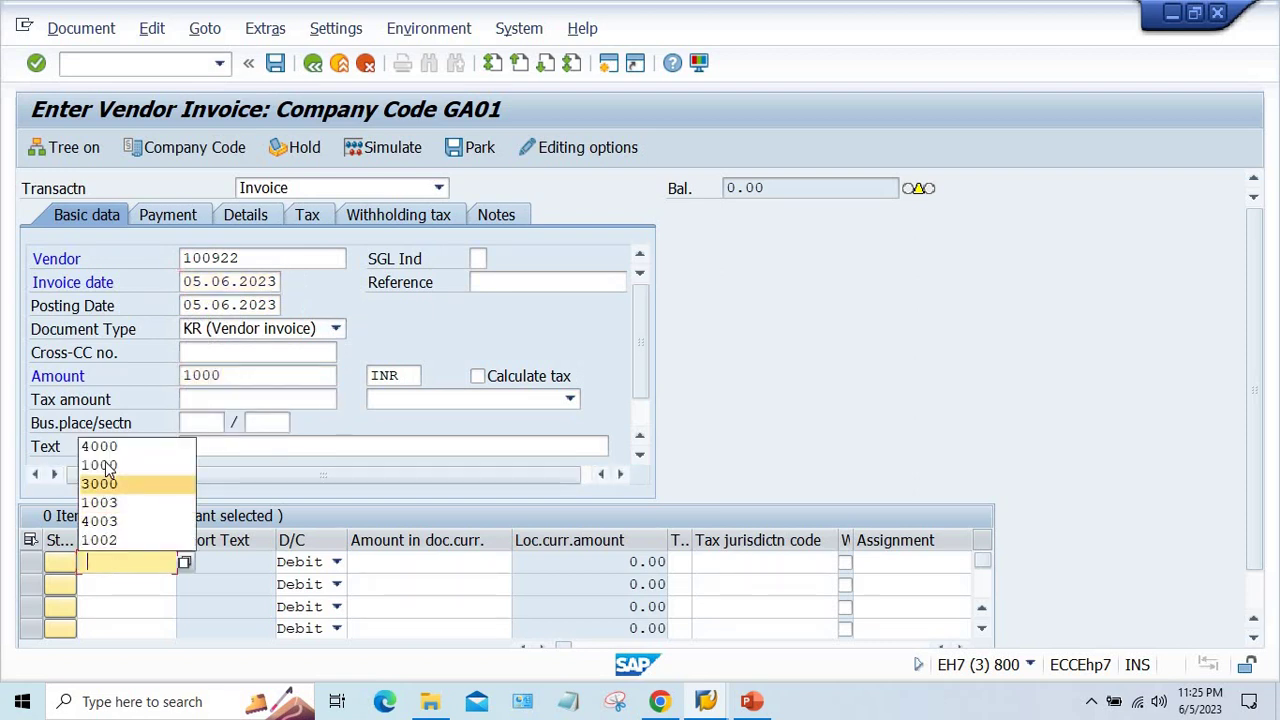
pyautogui.click(100, 446)
pyautogui.press('Tab')
pyautogui.press('Tab')
pyautogui.click(478, 561)
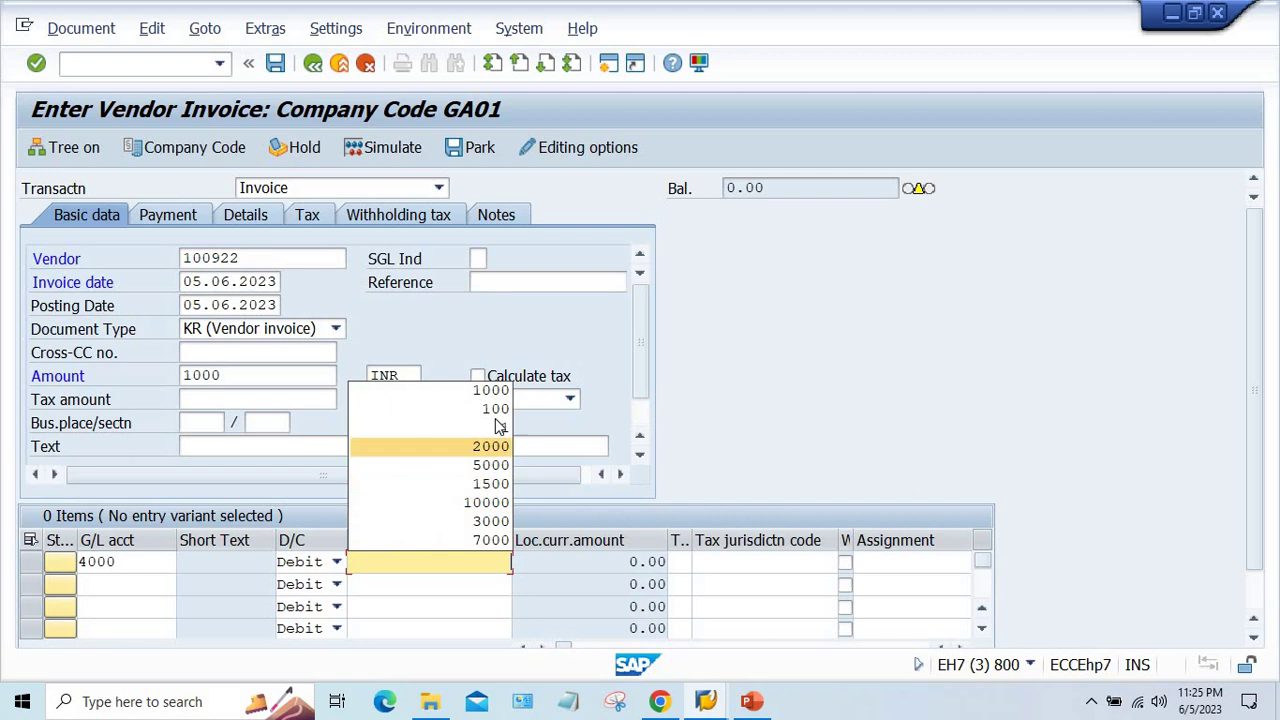
pyautogui.click(473, 389)
pyautogui.press('Return')
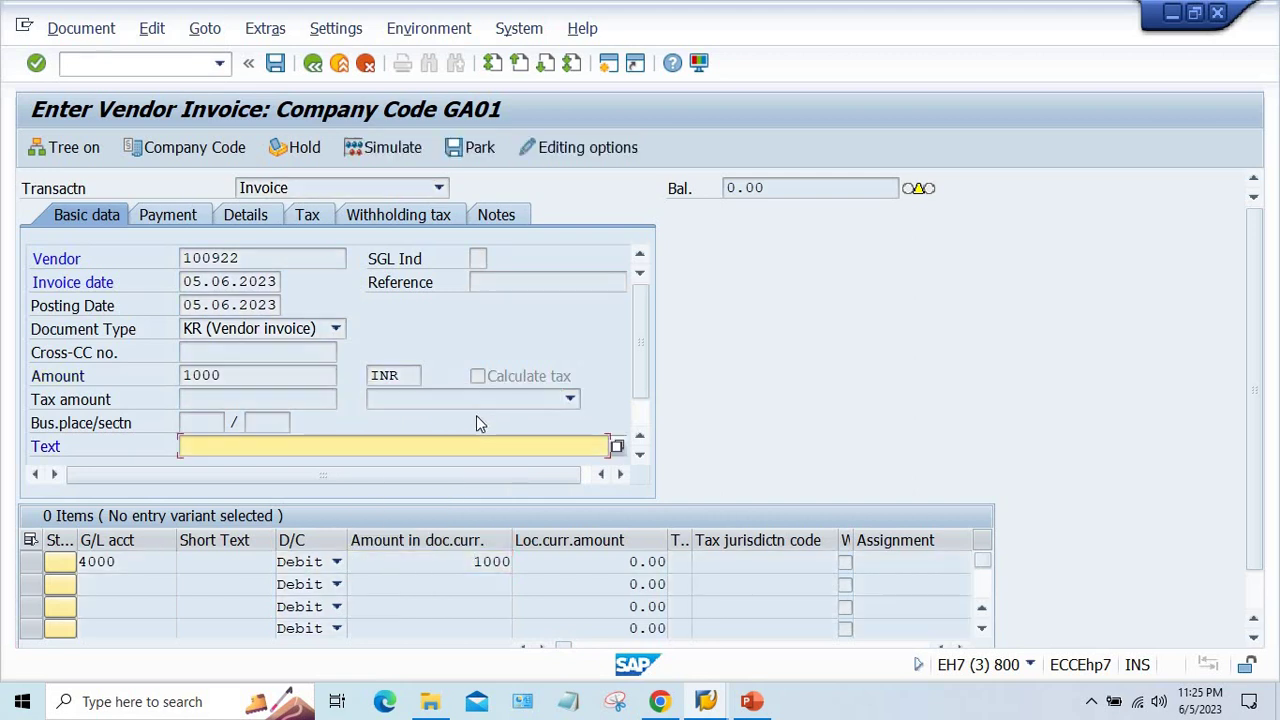
# - Fill the required Text field with TEST and validate the invoice
pyautogui.click(285, 447)
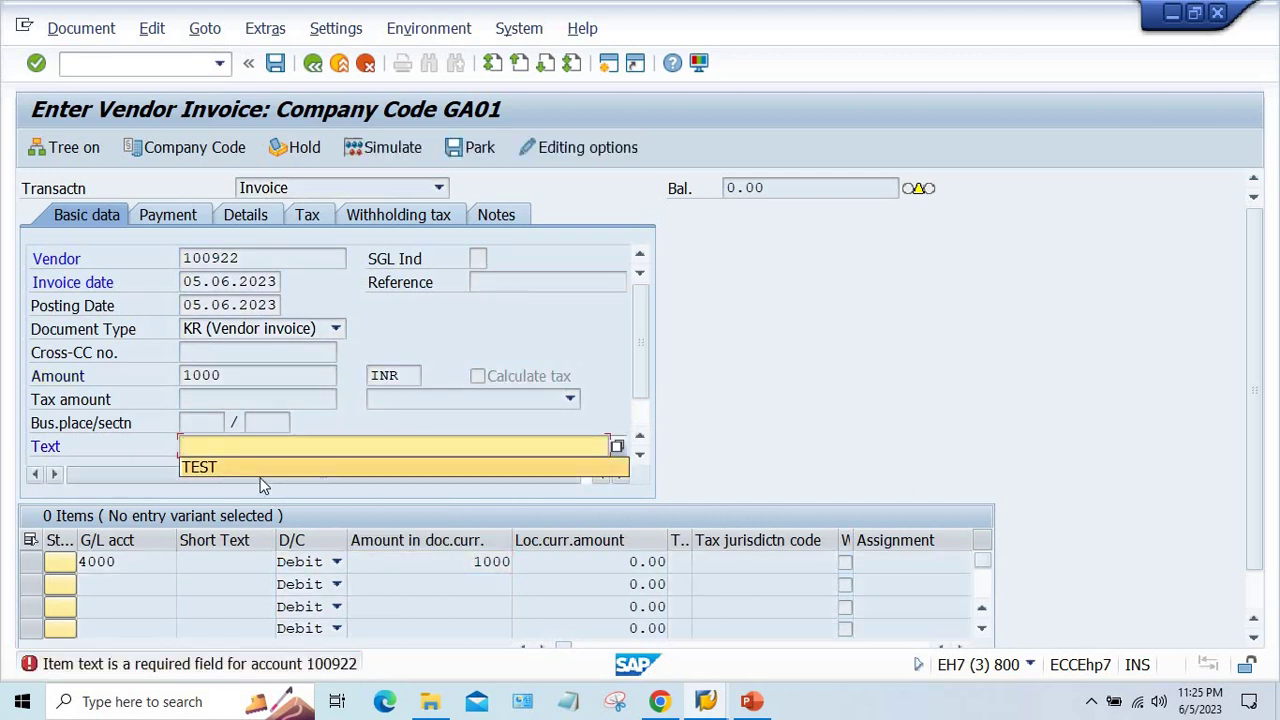
pyautogui.click(265, 450)
pyautogui.click(262, 450)
pyautogui.click(252, 471)
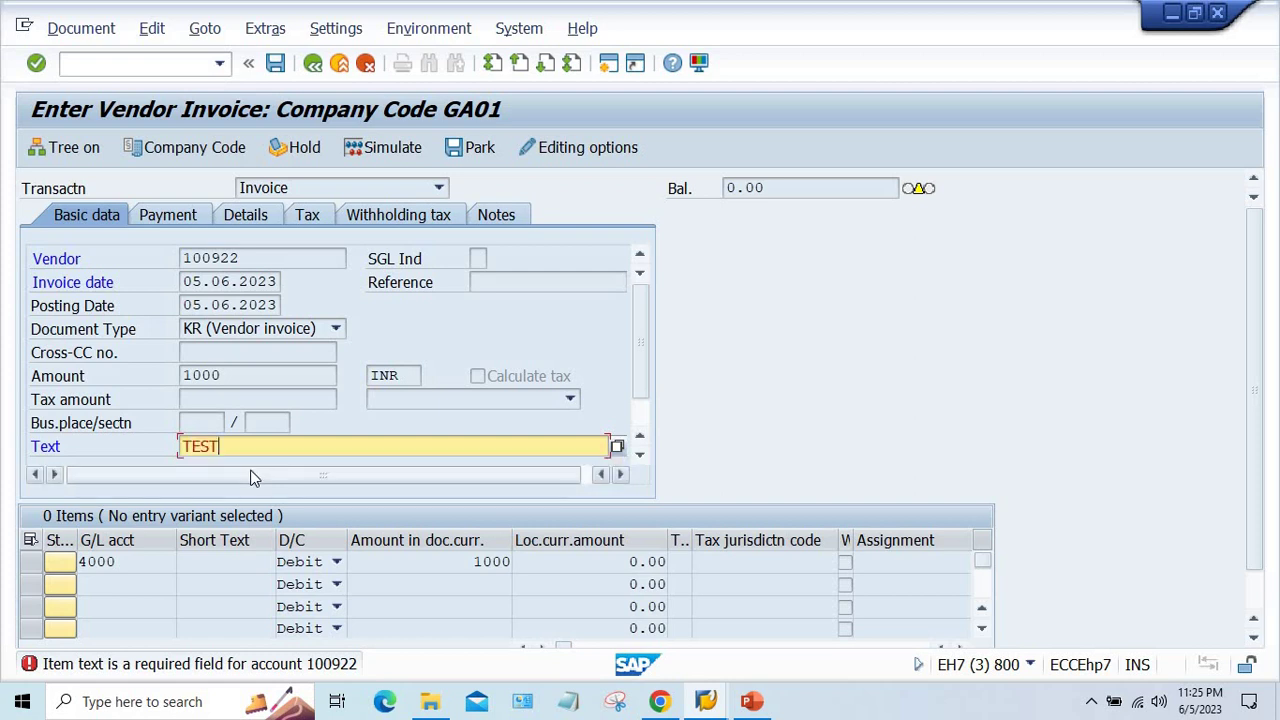
pyautogui.press('Return')
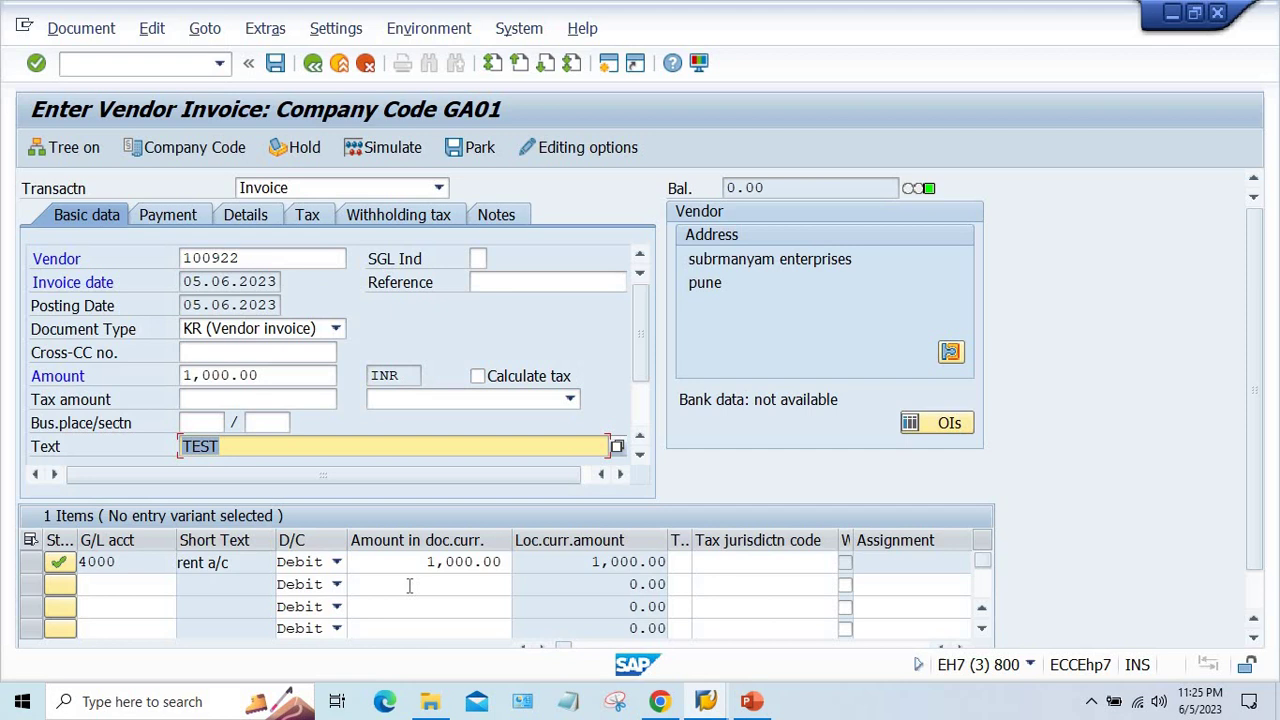
# - Check the first item's G/L account and amount values
pyautogui.click(448, 568)
pyautogui.click(156, 562)
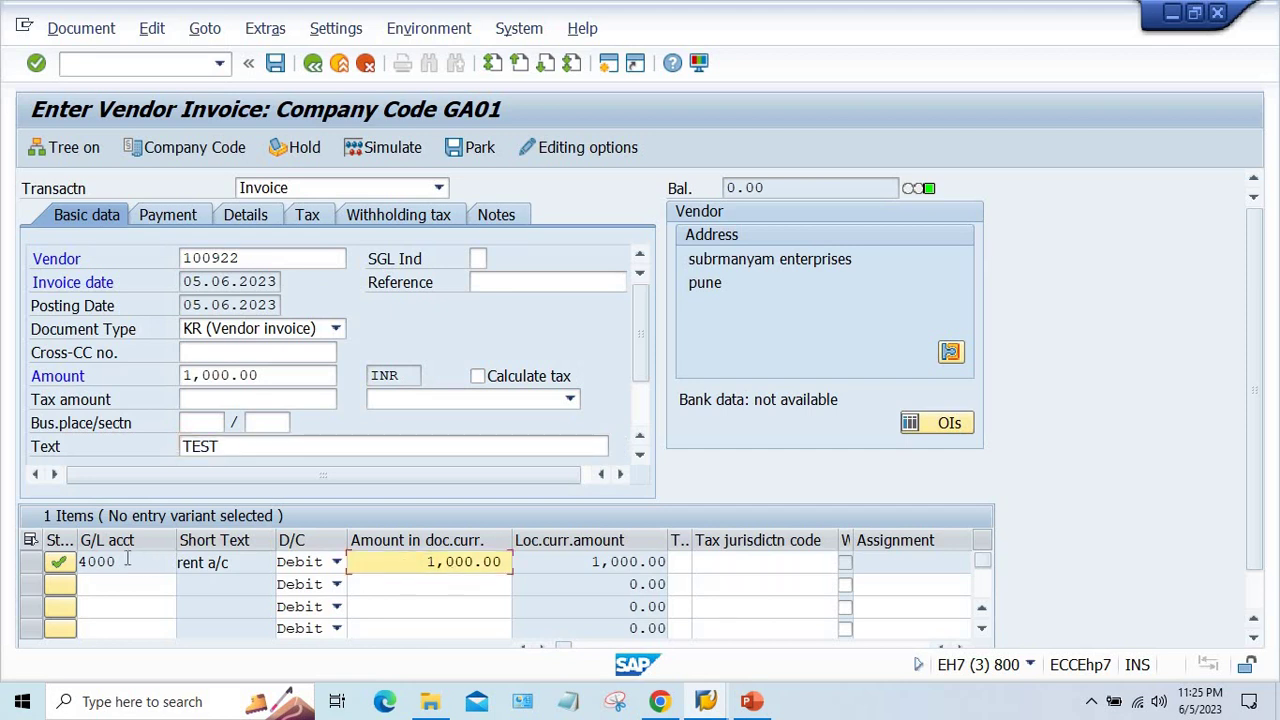
pyautogui.moveTo(415, 559); pyautogui.dragTo(503, 561)
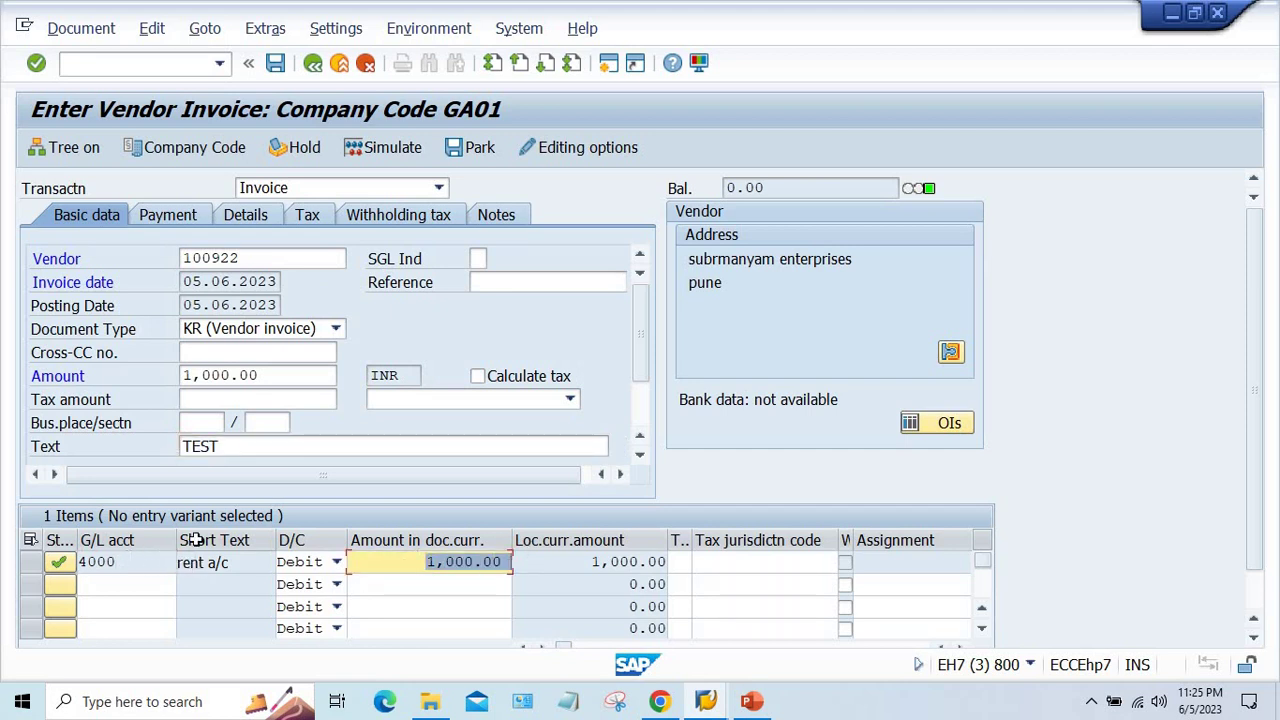
pyautogui.click(141, 567)
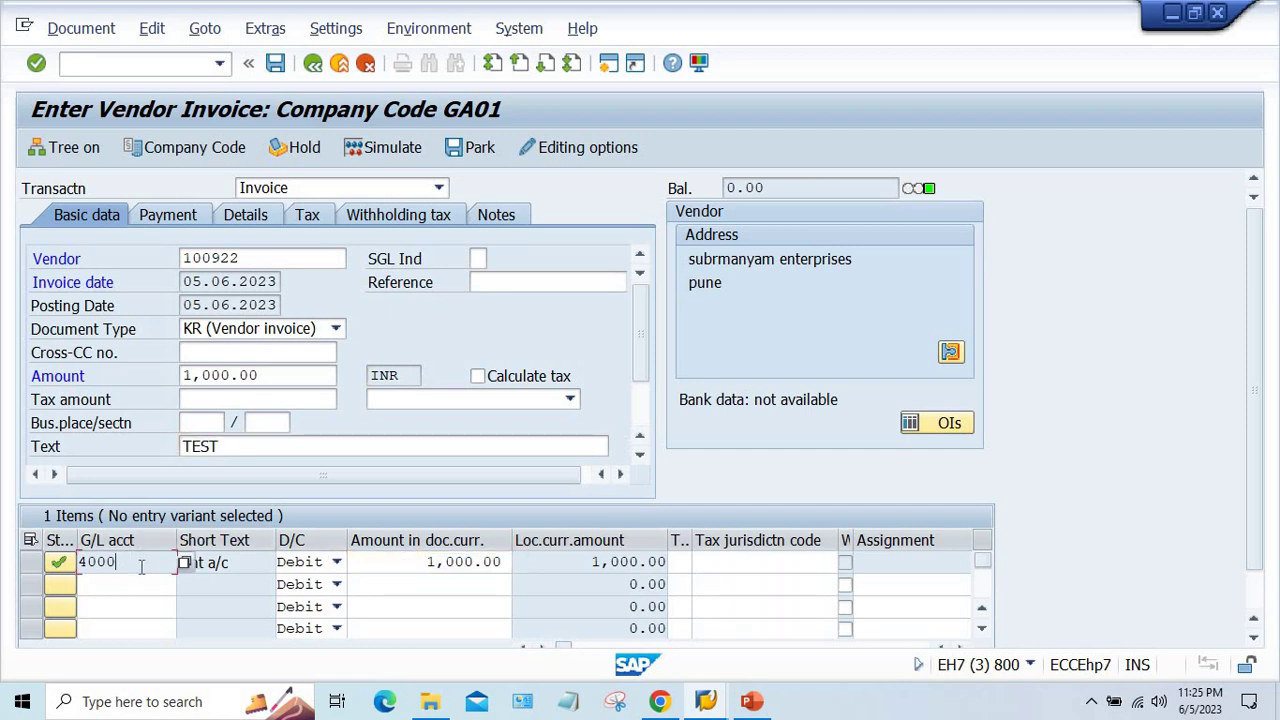
pyautogui.click(373, 147)
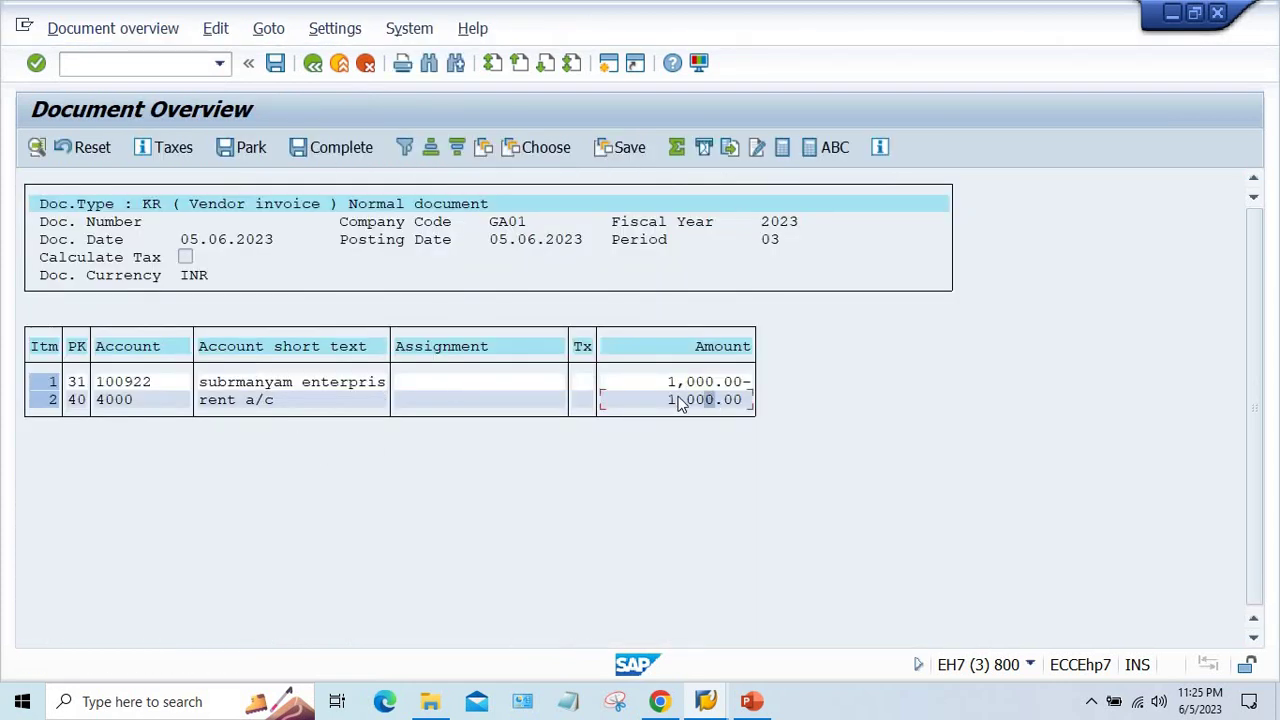
pyautogui.click(675, 391)
pyautogui.click(297, 85)
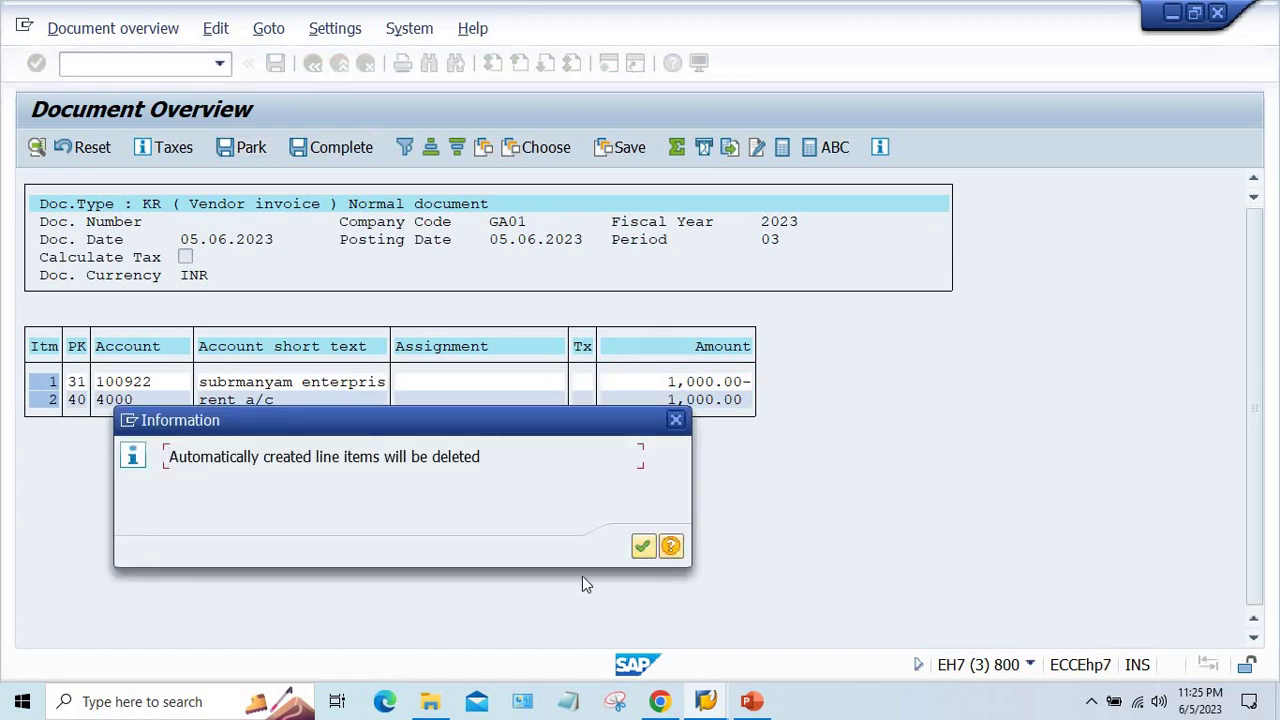
pyautogui.click(643, 545)
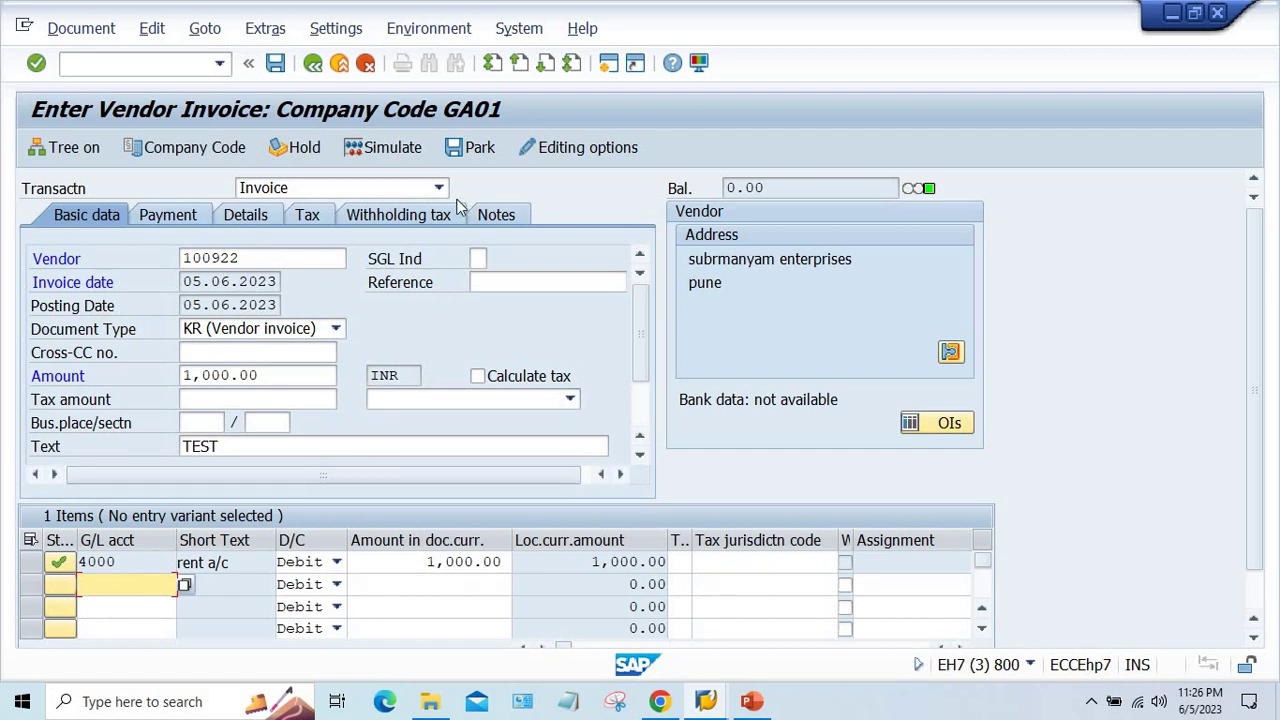
# - Show the Withholding tax tab and inspect the type GA entry's note and name
pyautogui.click(416, 219)
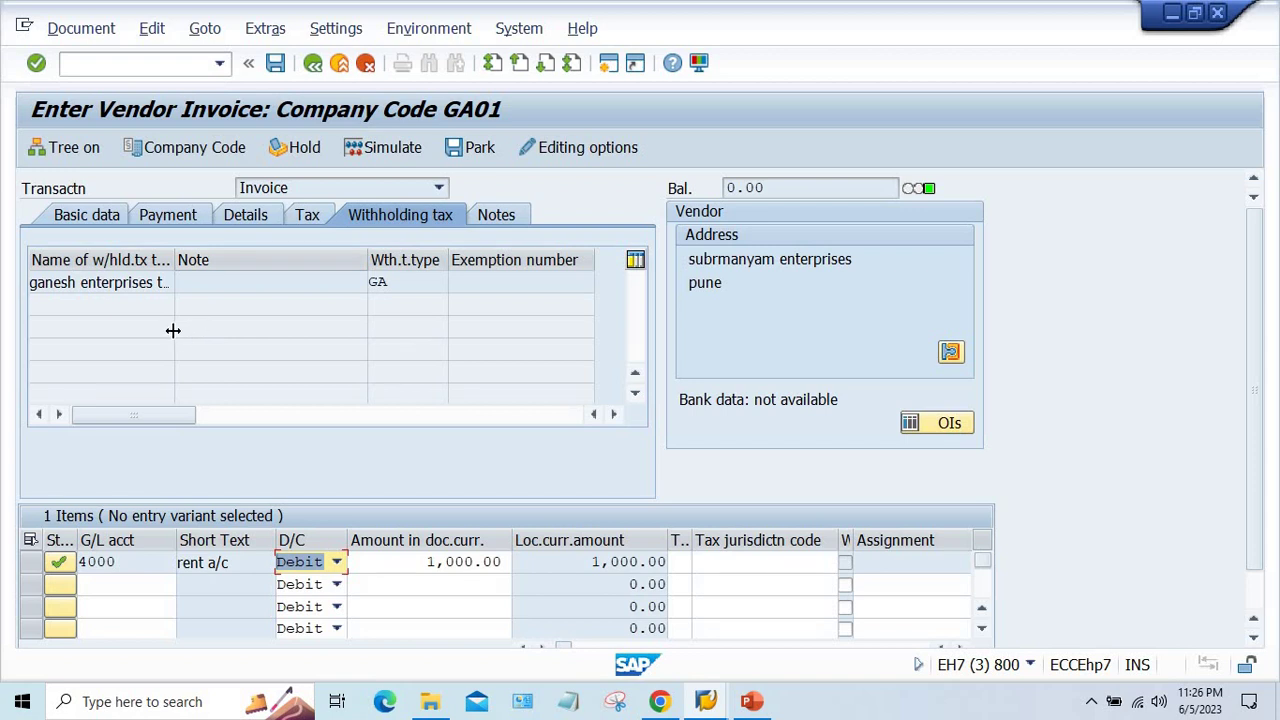
pyautogui.click(365, 283)
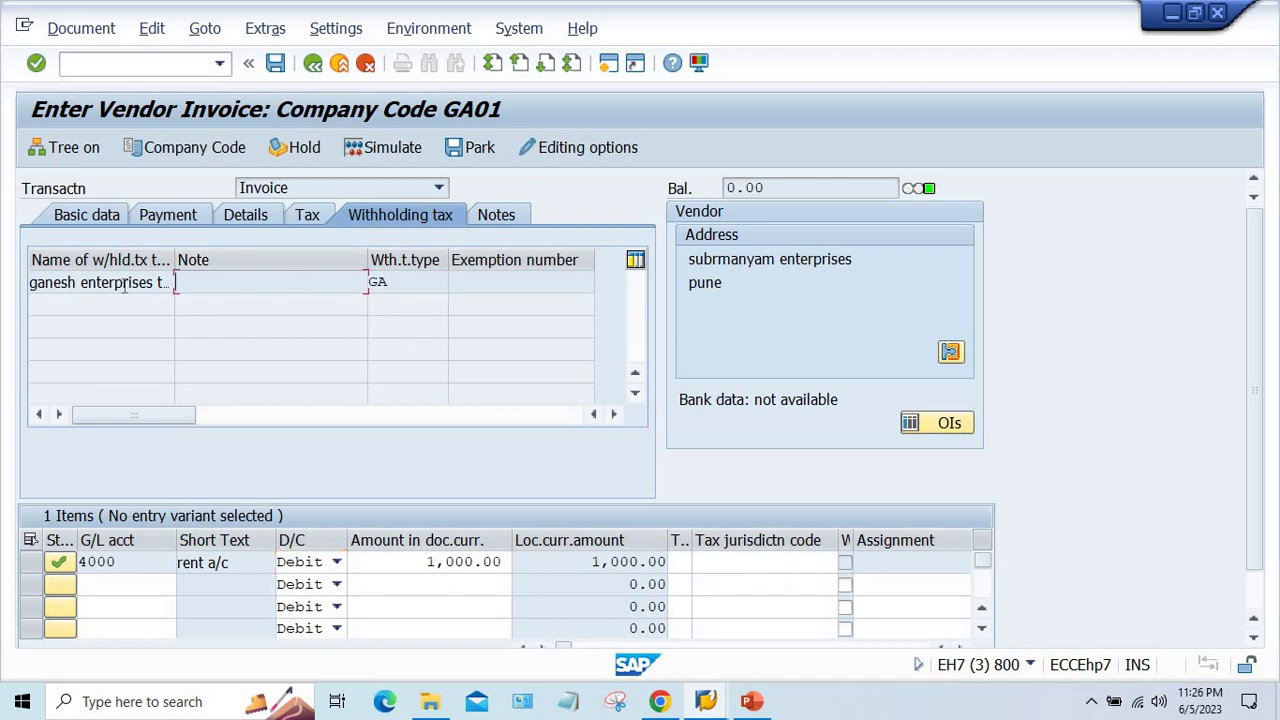
pyautogui.click(54, 282)
# - Return to field status group G001 of GA01 and review its Taxes field settings
pyautogui.moveTo(705, 701)
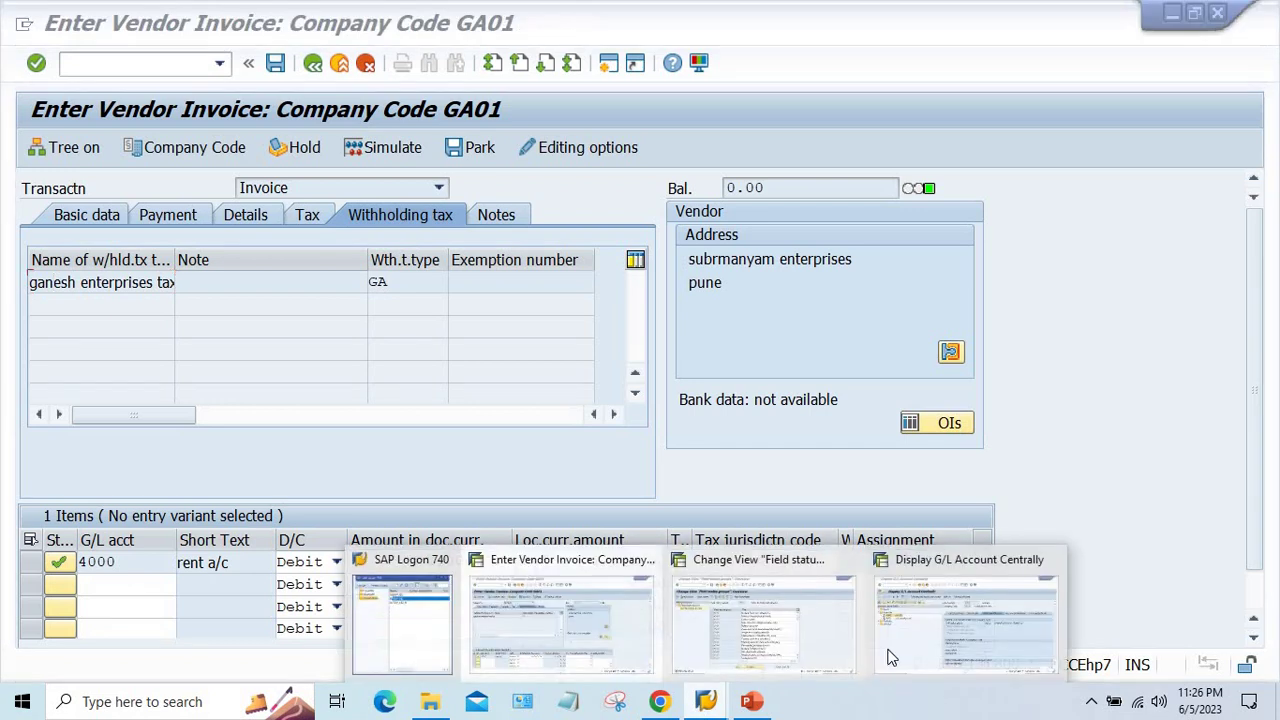
pyautogui.click(767, 640)
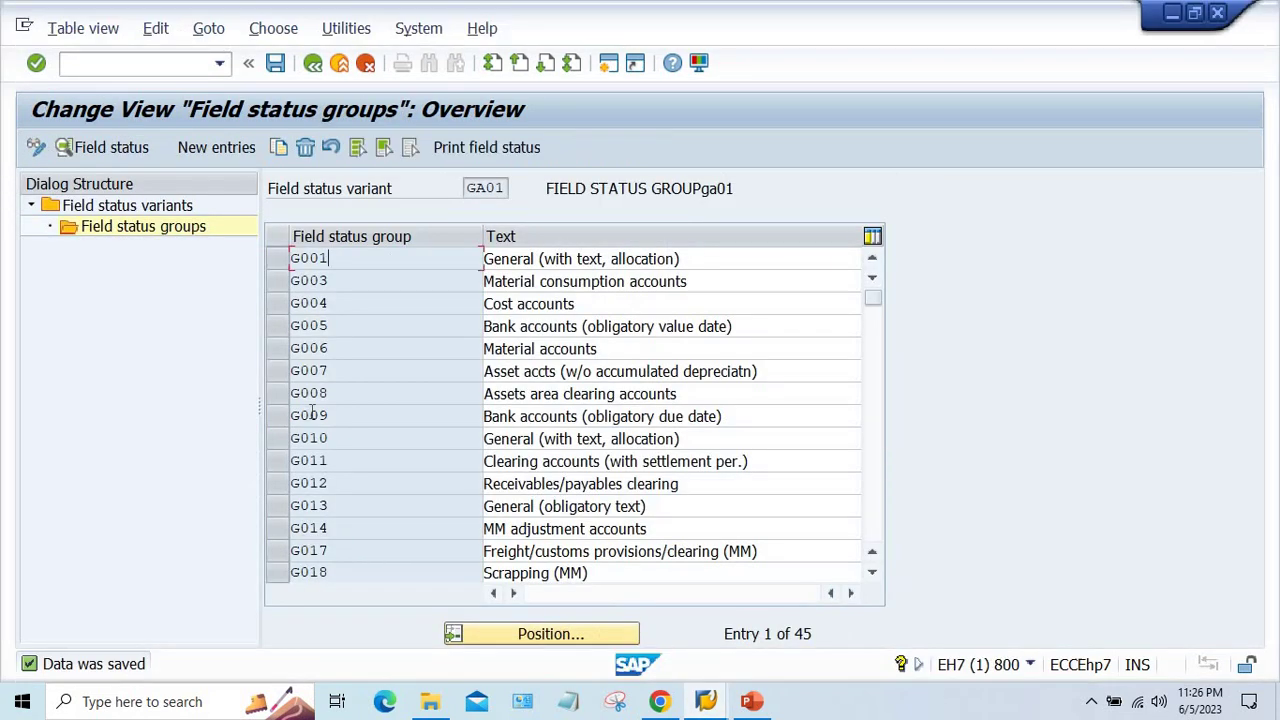
pyautogui.click(705, 701)
pyautogui.click(379, 258)
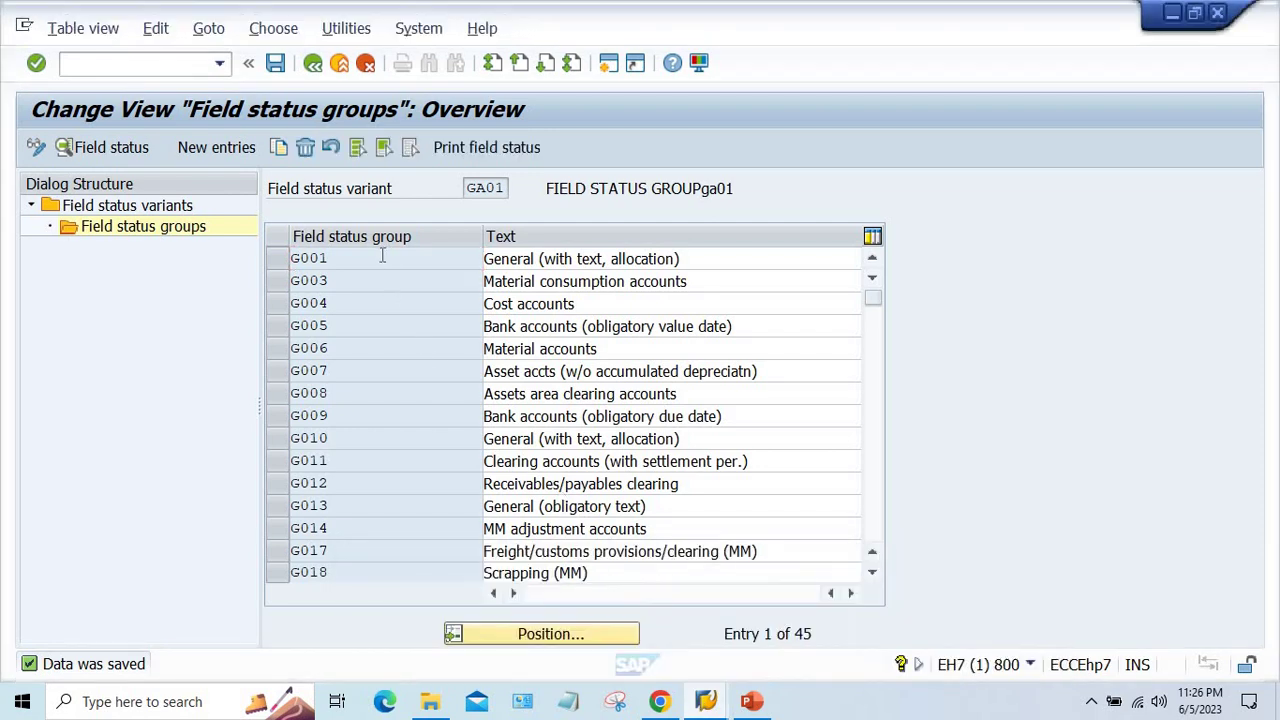
pyautogui.doubleClick(376, 262)
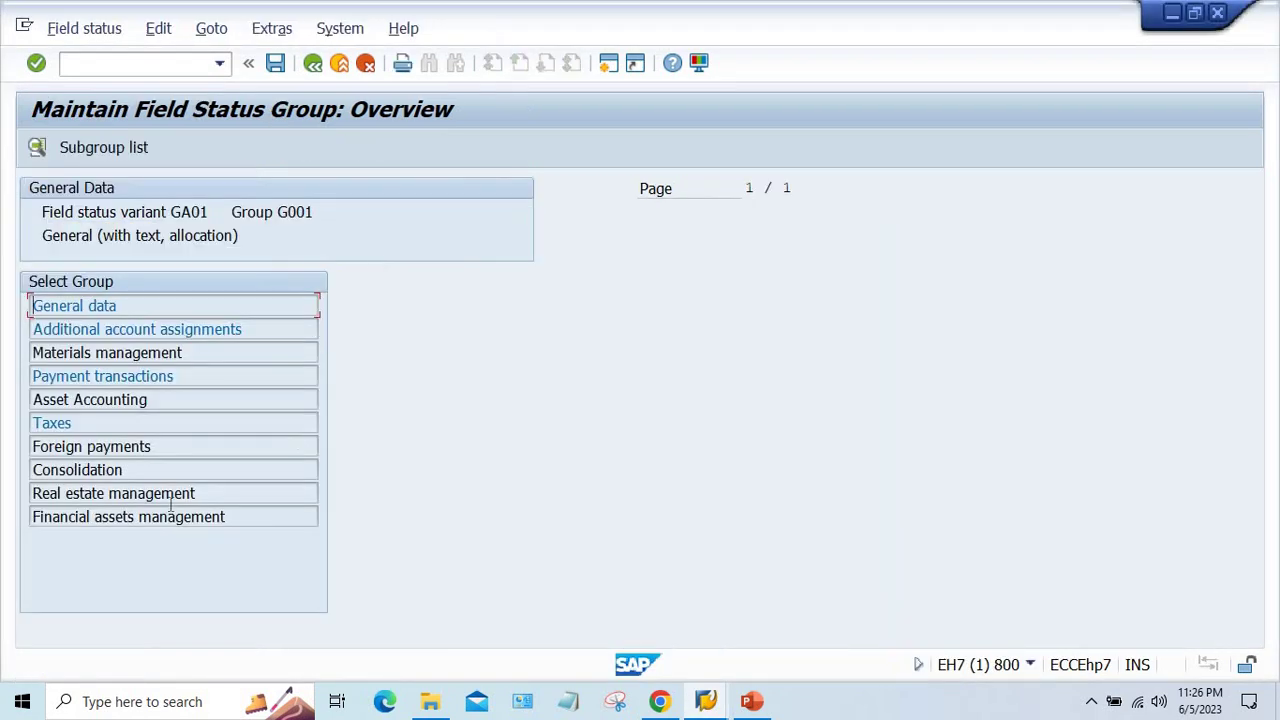
pyautogui.doubleClick(131, 426)
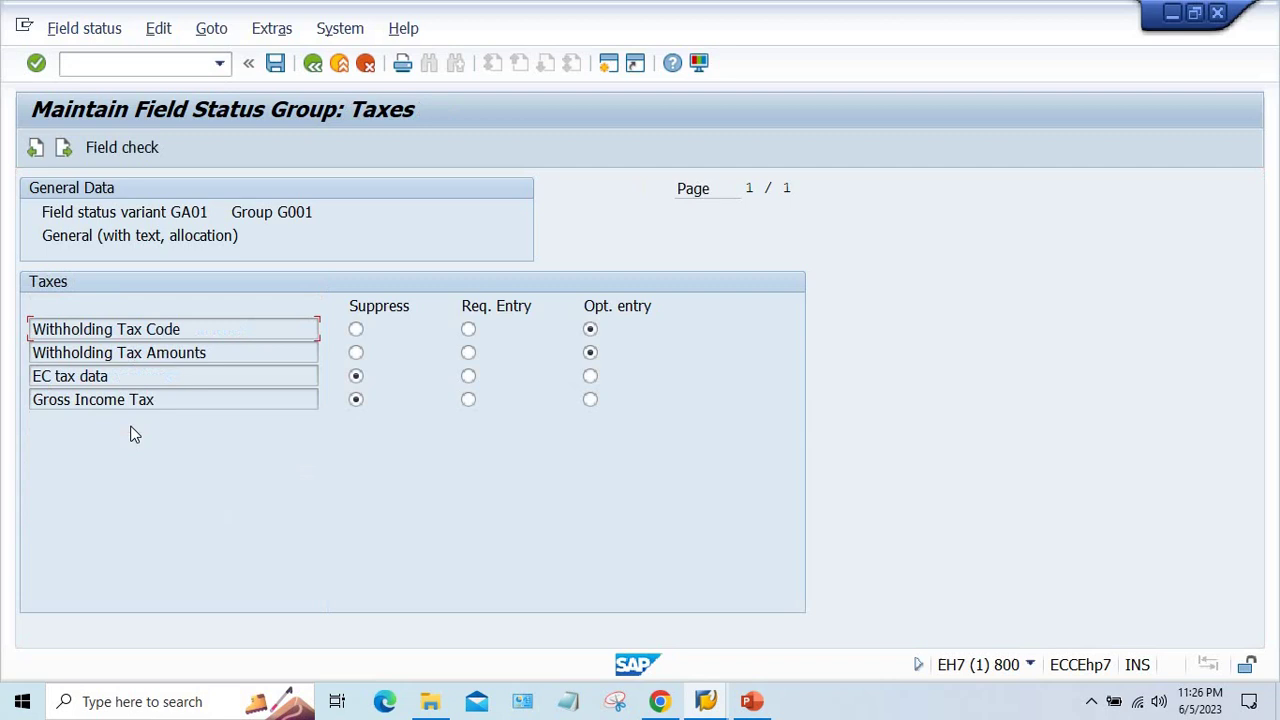
pyautogui.click(313, 66)
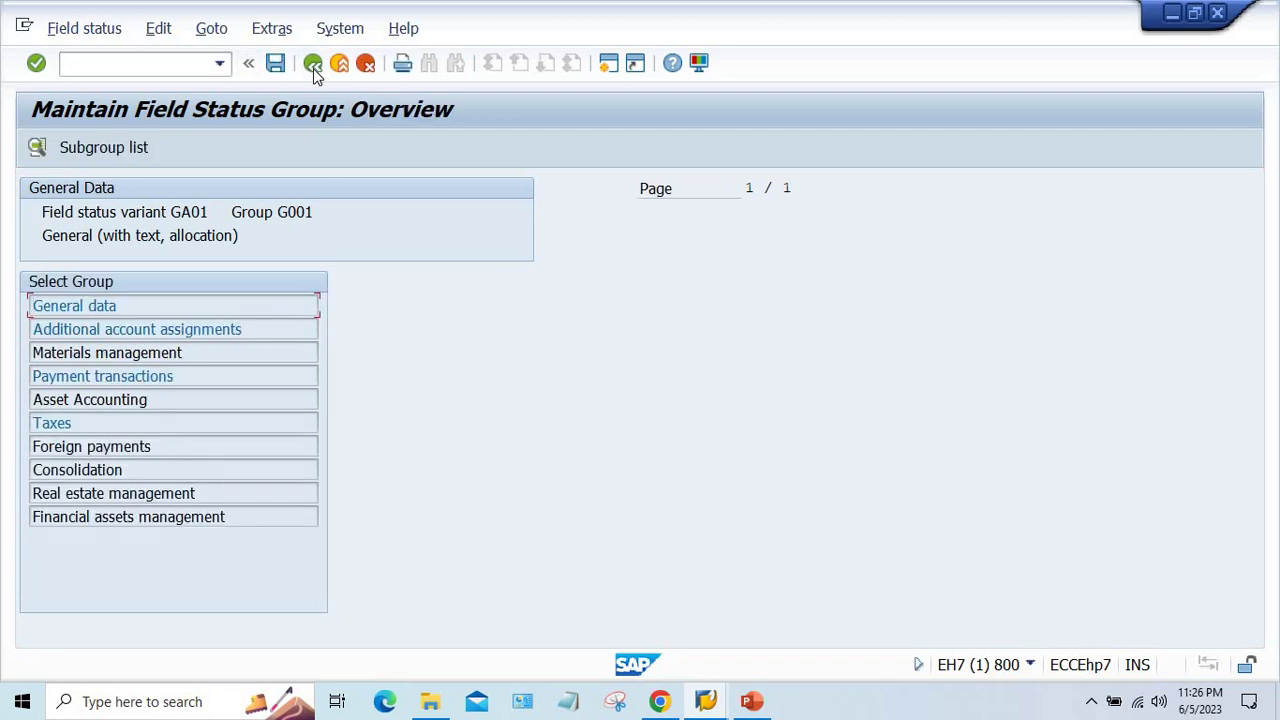
pyautogui.click(706, 701)
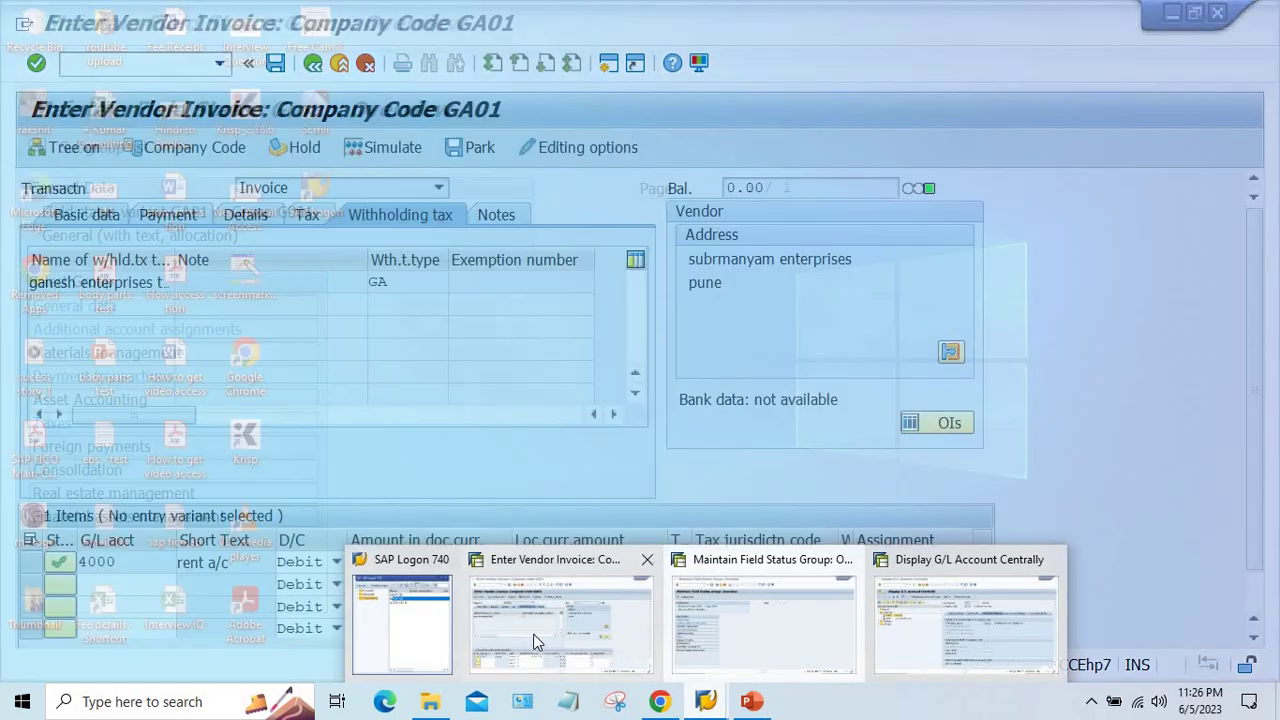
pyautogui.click(555, 625)
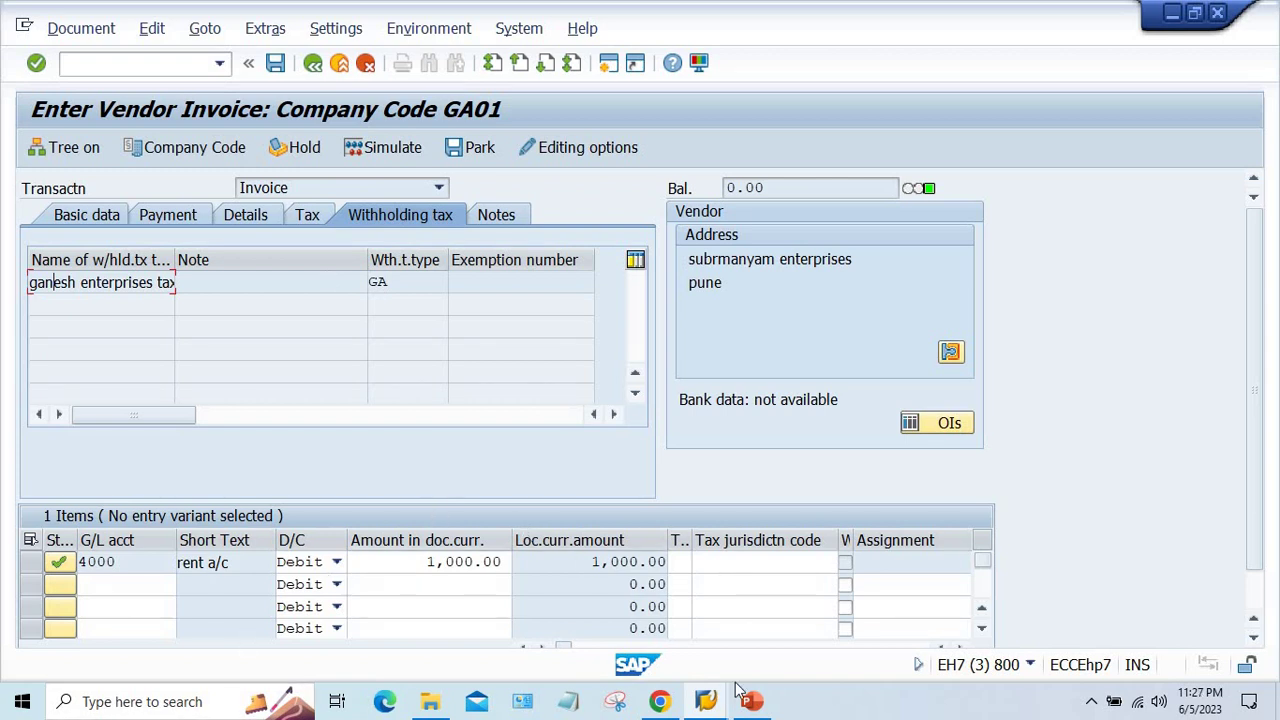
pyautogui.moveTo(706, 701)
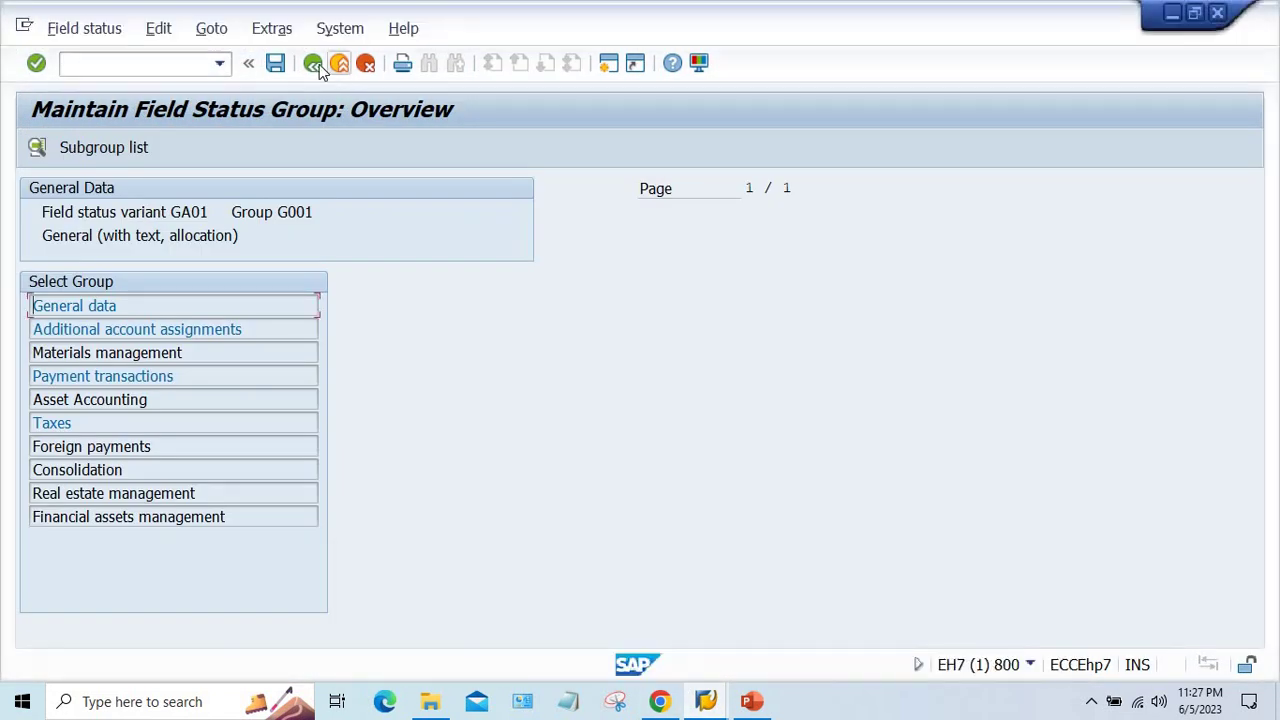
# - Make Withholding Tax Code and Withholding Tax Amounts optional in G067's Taxes group and save
pyautogui.click(316, 65)
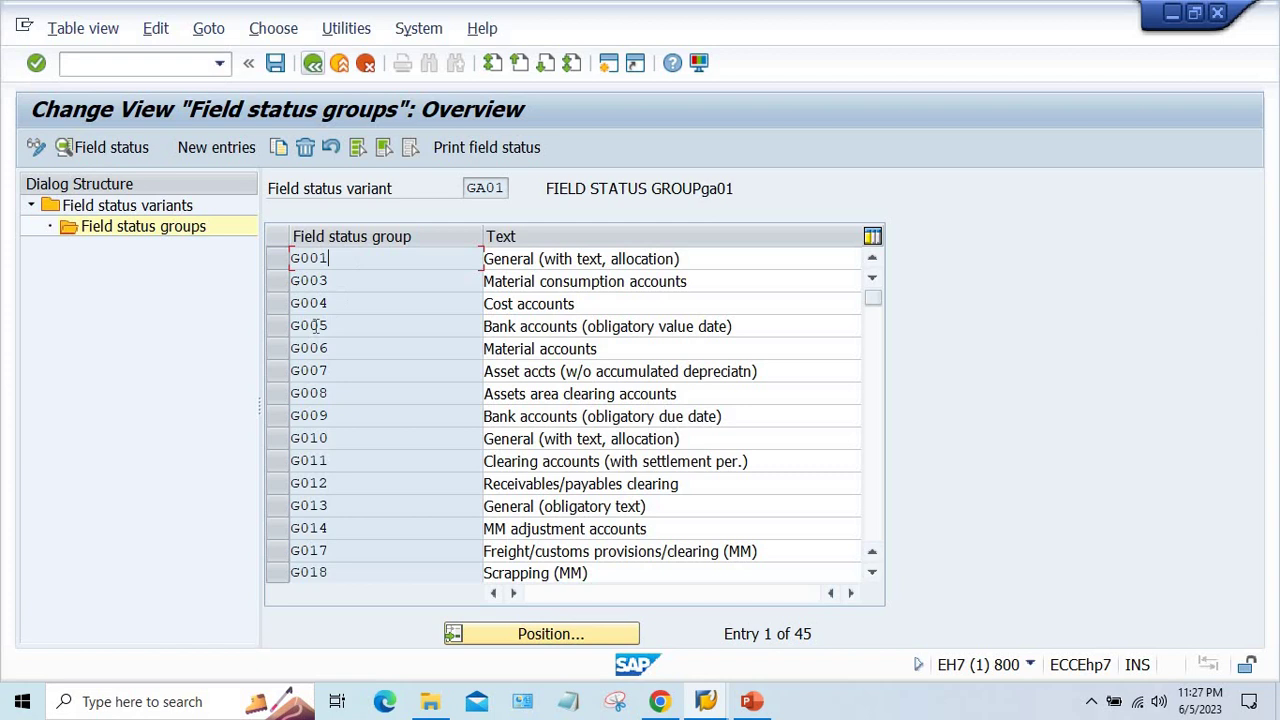
pyautogui.click(877, 521)
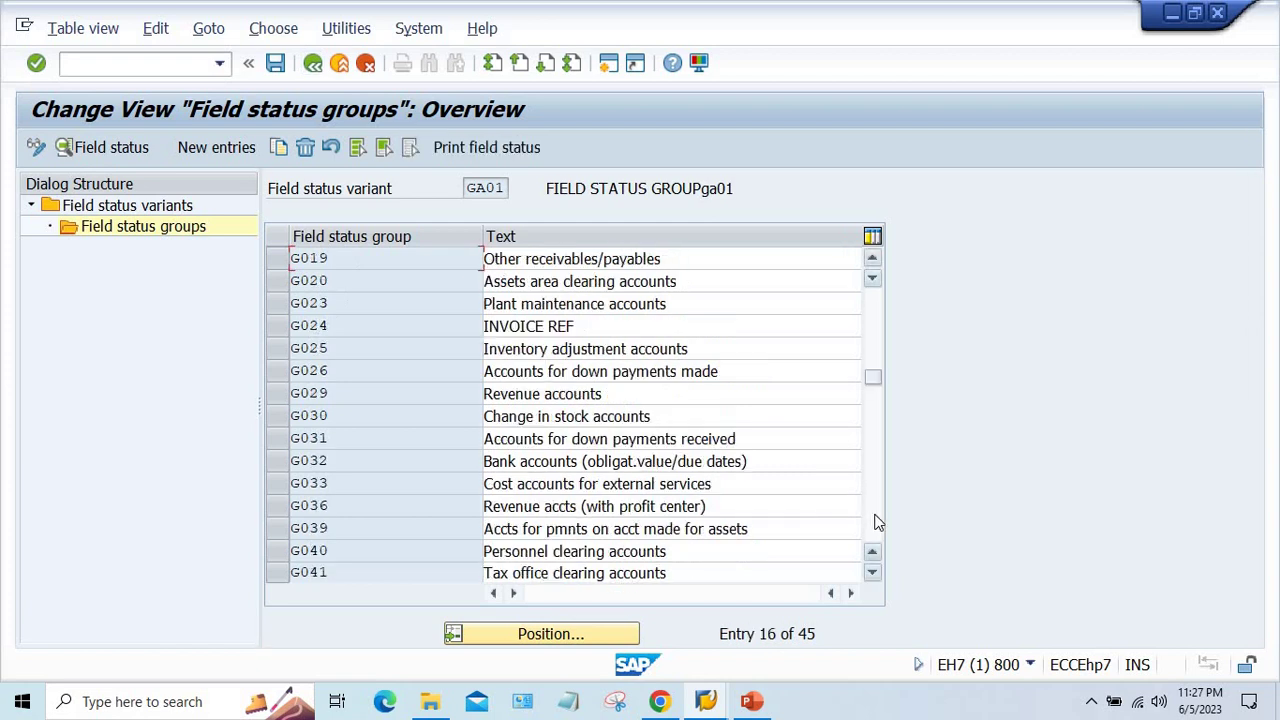
pyautogui.click(877, 521)
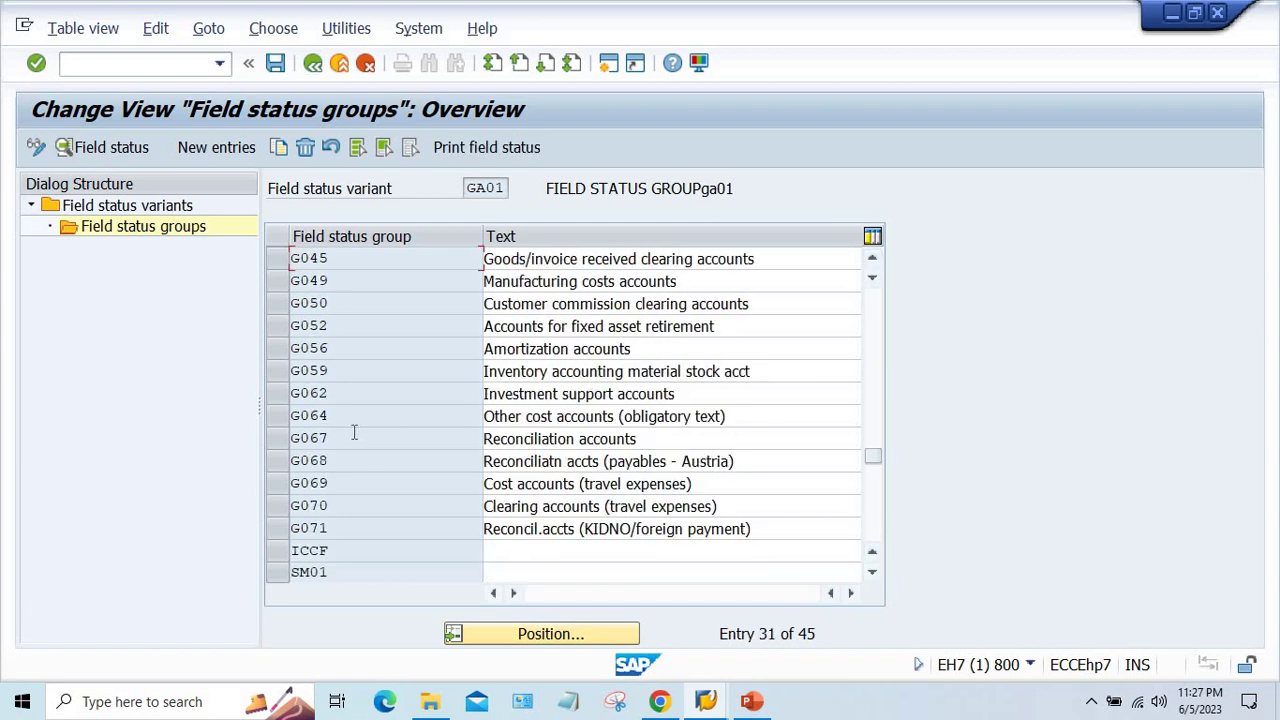
pyautogui.doubleClick(354, 437)
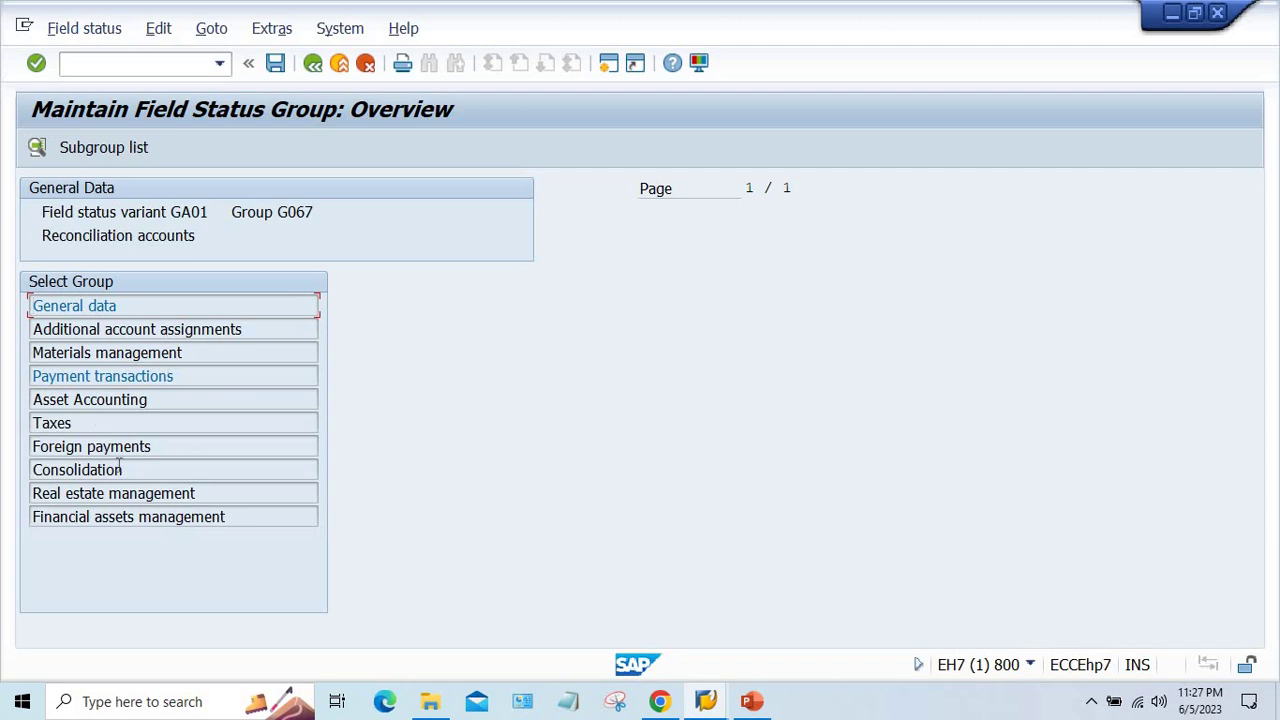
pyautogui.doubleClick(95, 422)
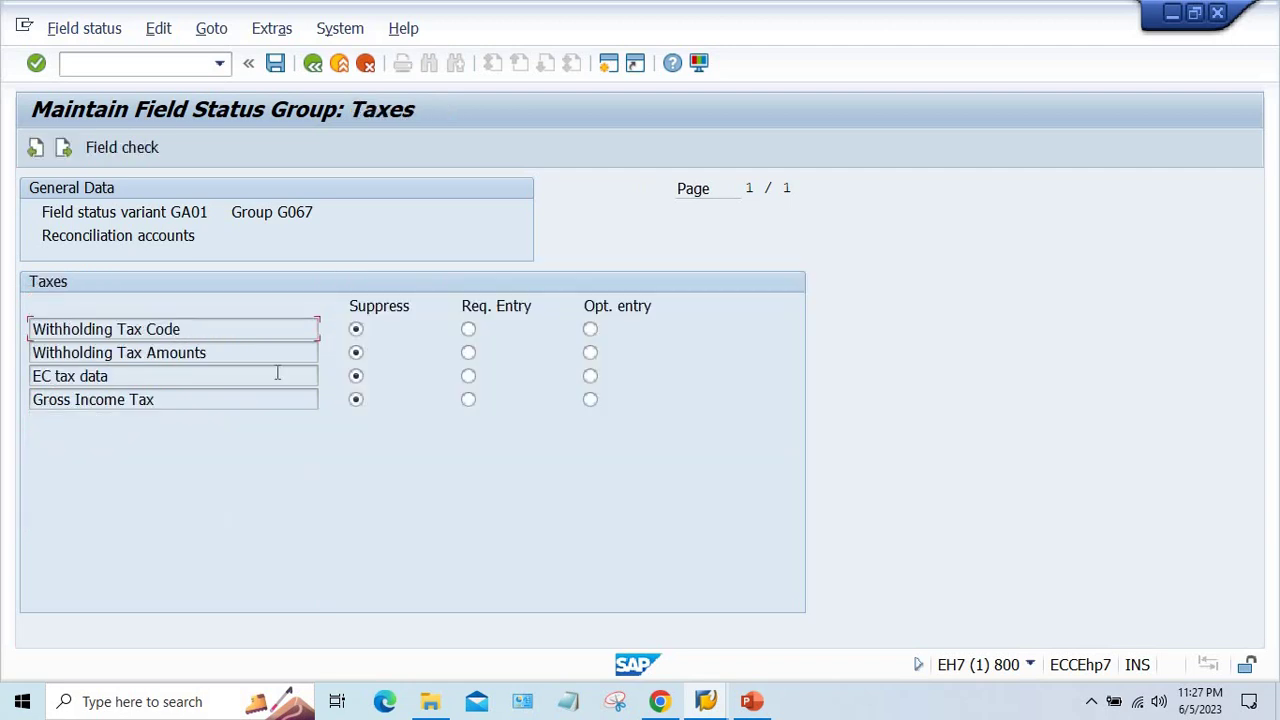
pyautogui.click(590, 330)
pyautogui.click(590, 353)
pyautogui.hotkey('ctrl', 's')
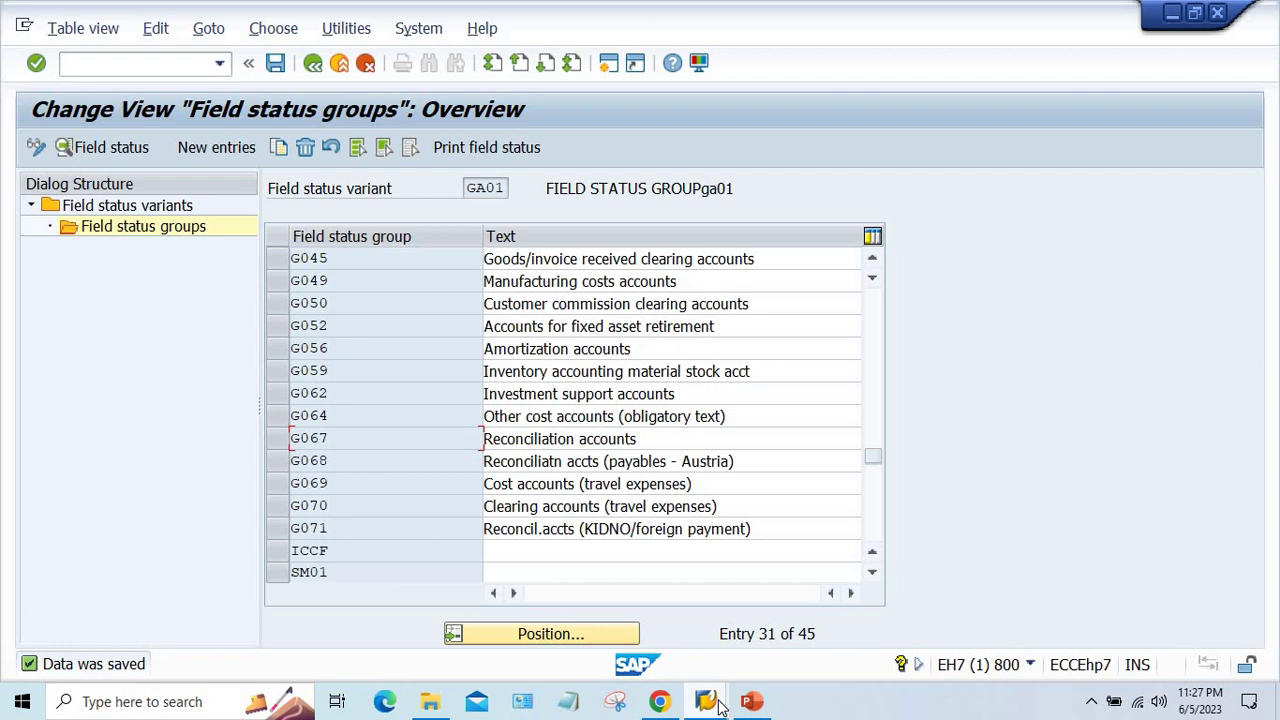
# - Start a blank vendor invoice with /NFB60 in the invoice window
pyautogui.moveTo(718, 703)
pyautogui.click(605, 615)
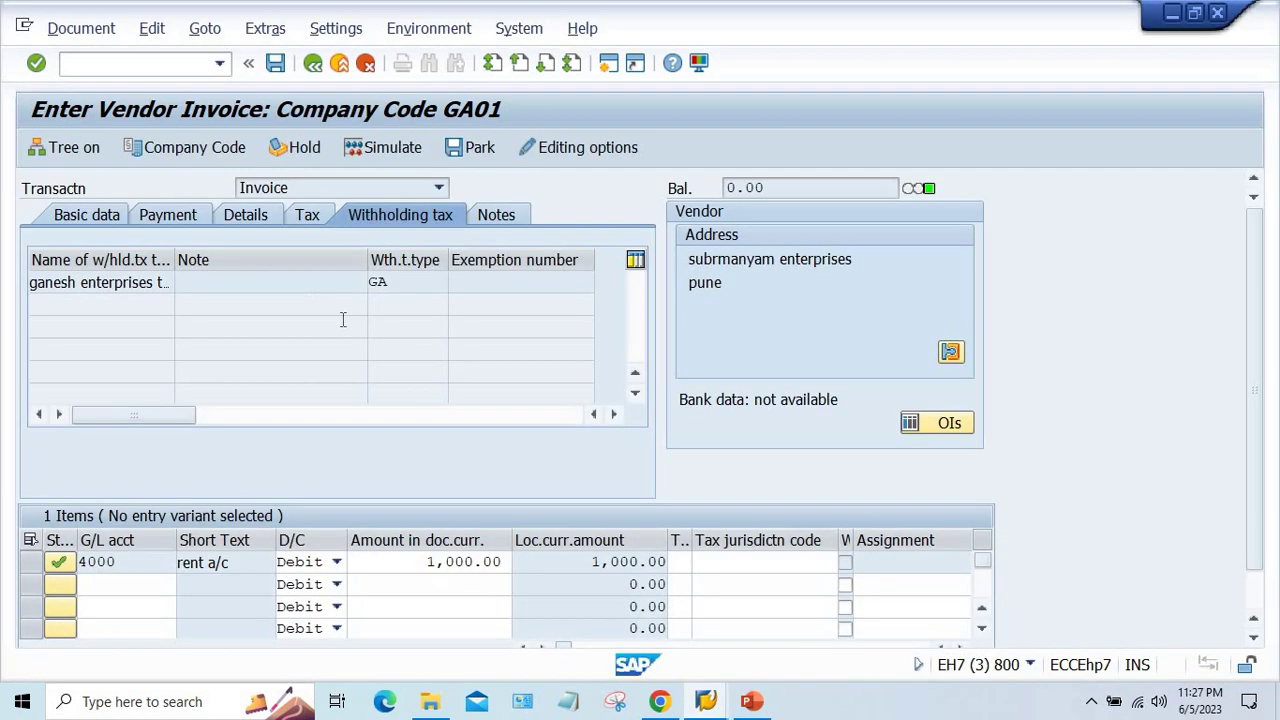
pyautogui.click(247, 289)
pyautogui.click(220, 65)
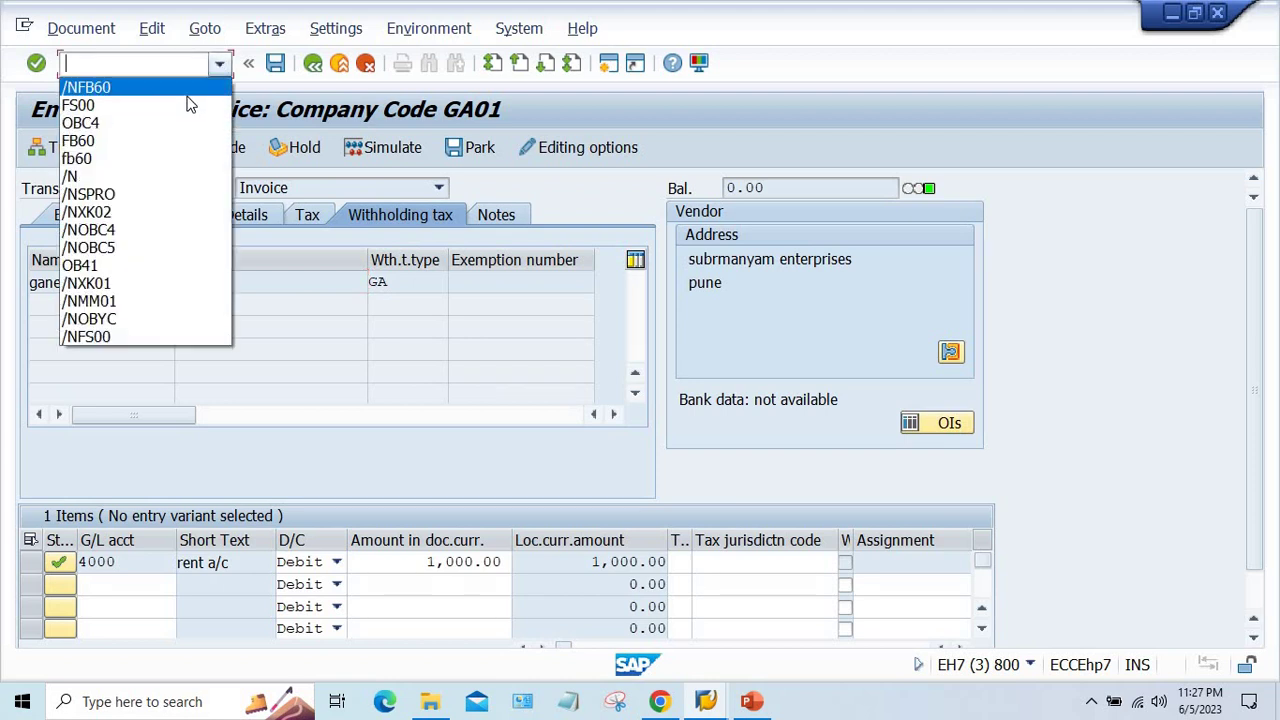
pyautogui.click(194, 88)
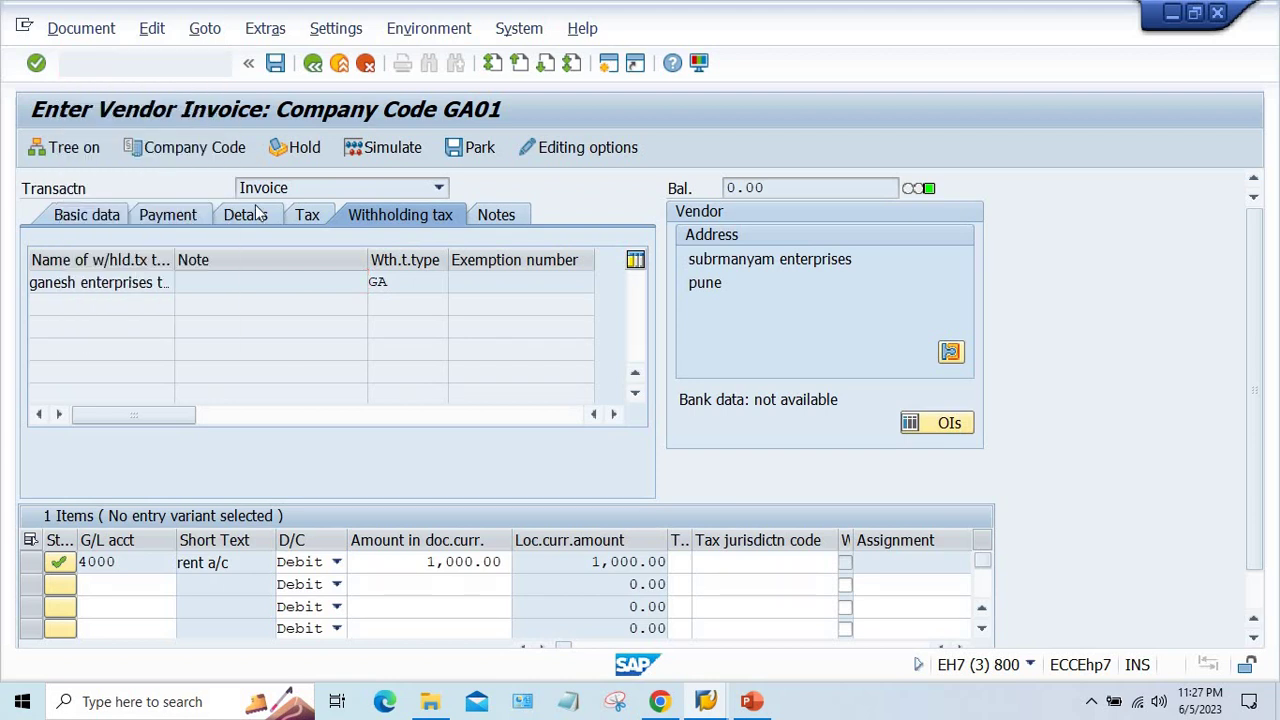
pyautogui.press('Return')
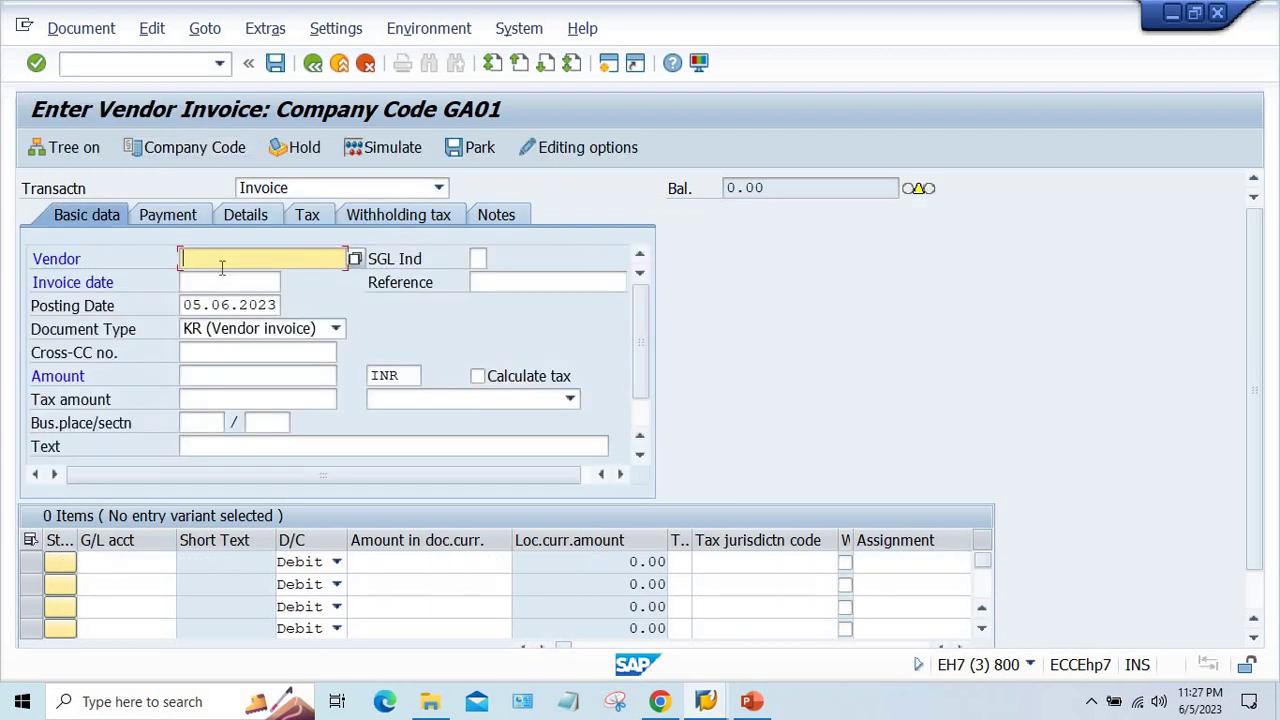
# - Enter vendor 100922, invoice date 05.06.2023, amount 1000 and G/L account 4000
pyautogui.click(222, 262)
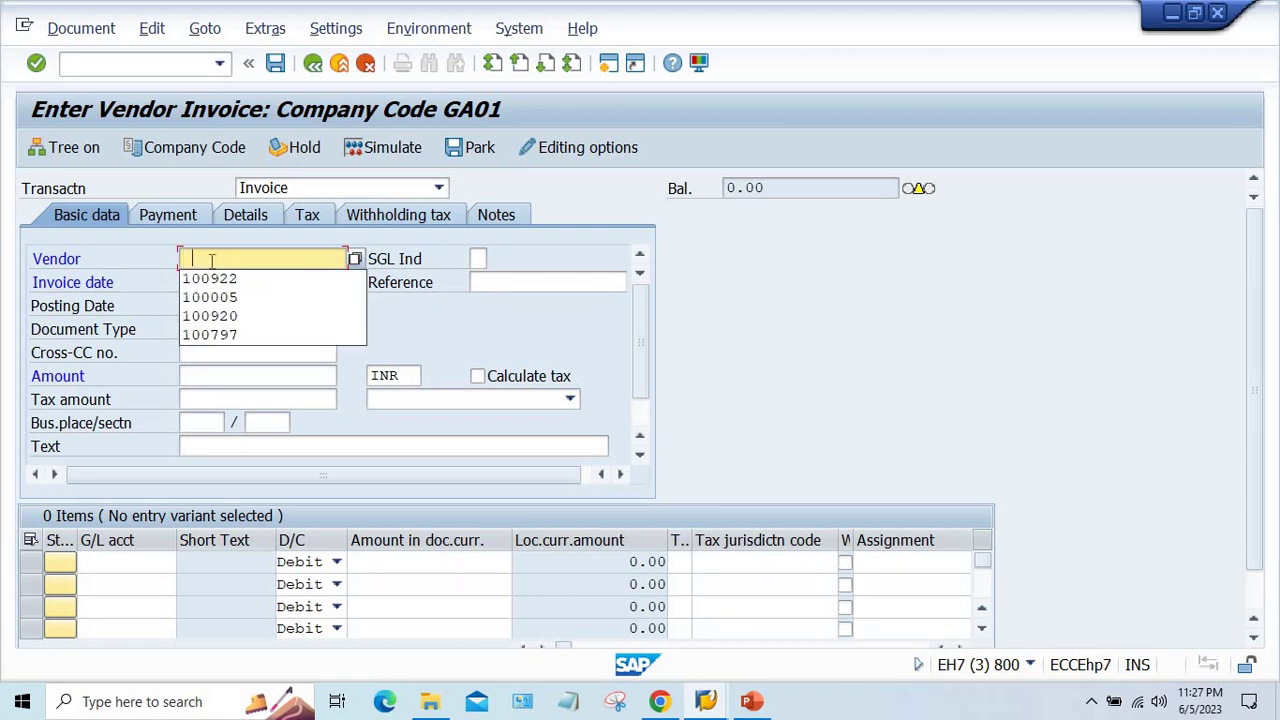
pyautogui.click(210, 274)
pyautogui.click(210, 281)
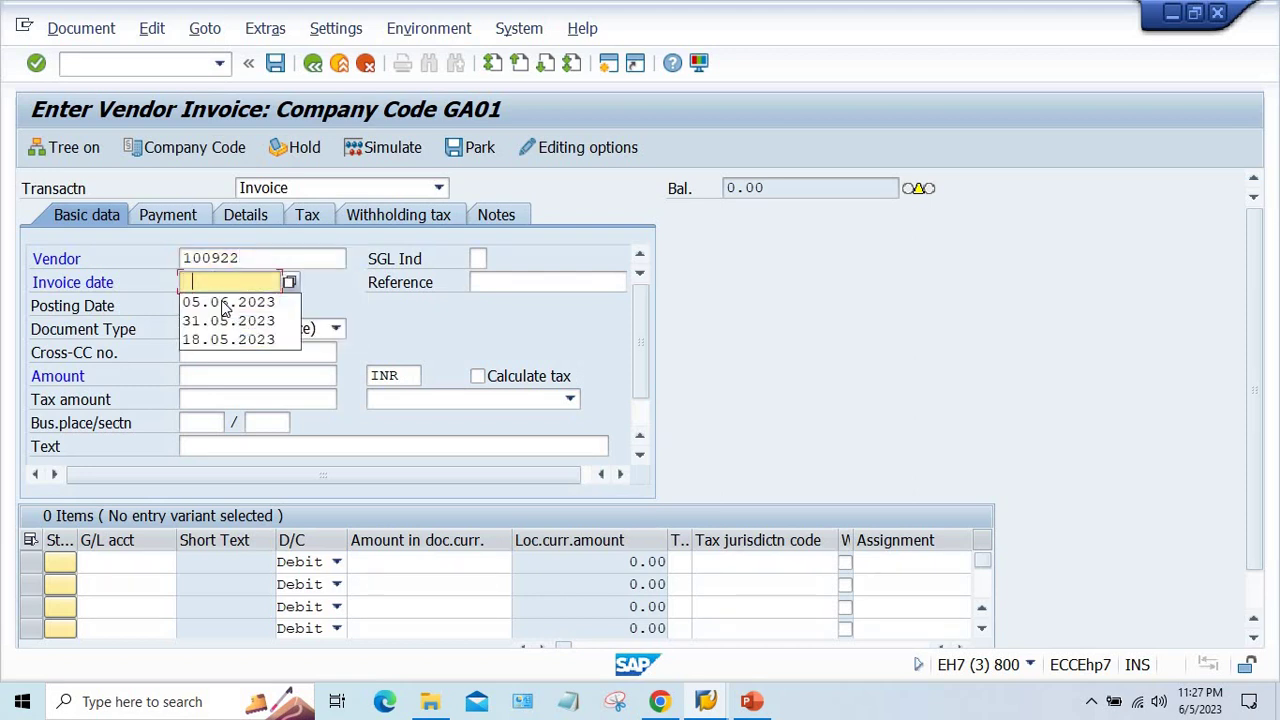
pyautogui.click(208, 305)
pyautogui.click(215, 376)
pyautogui.click(217, 397)
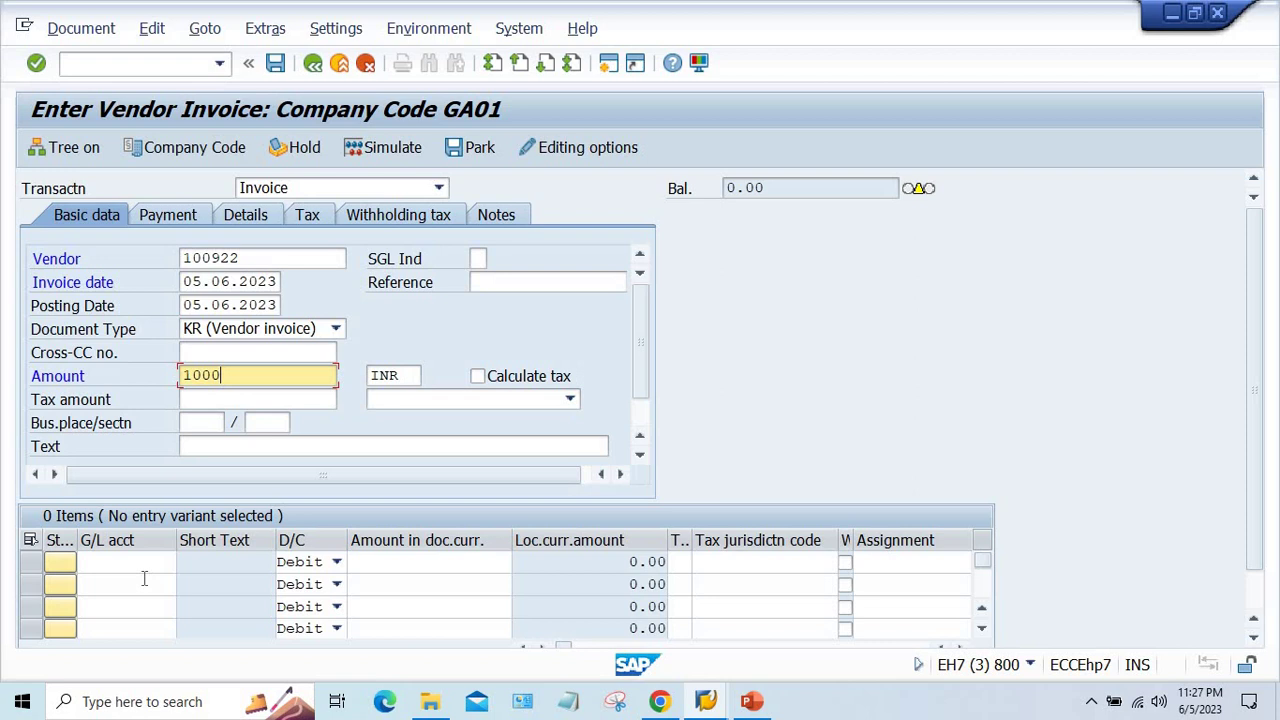
pyautogui.click(137, 567)
pyautogui.click(137, 440)
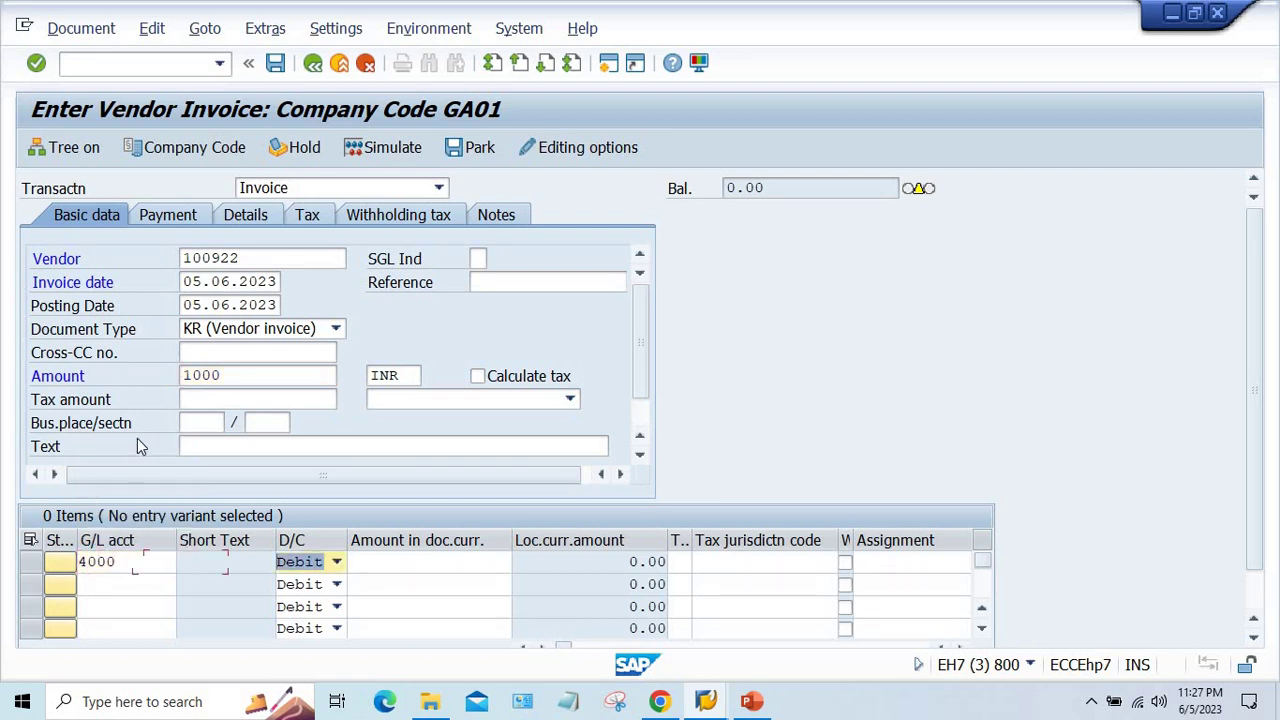
pyautogui.press('Tab')
# - Give the G/L line amount 1000 and item text TEST
pyautogui.click(409, 391)
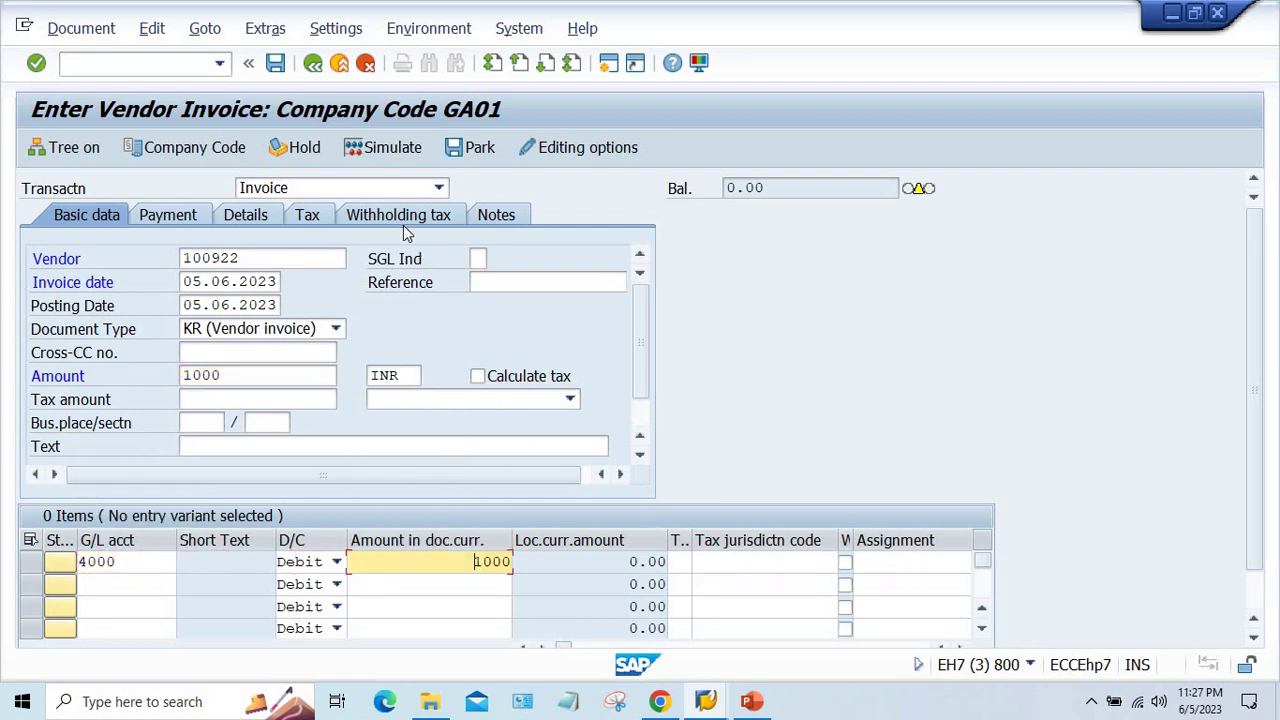
pyautogui.press('Return')
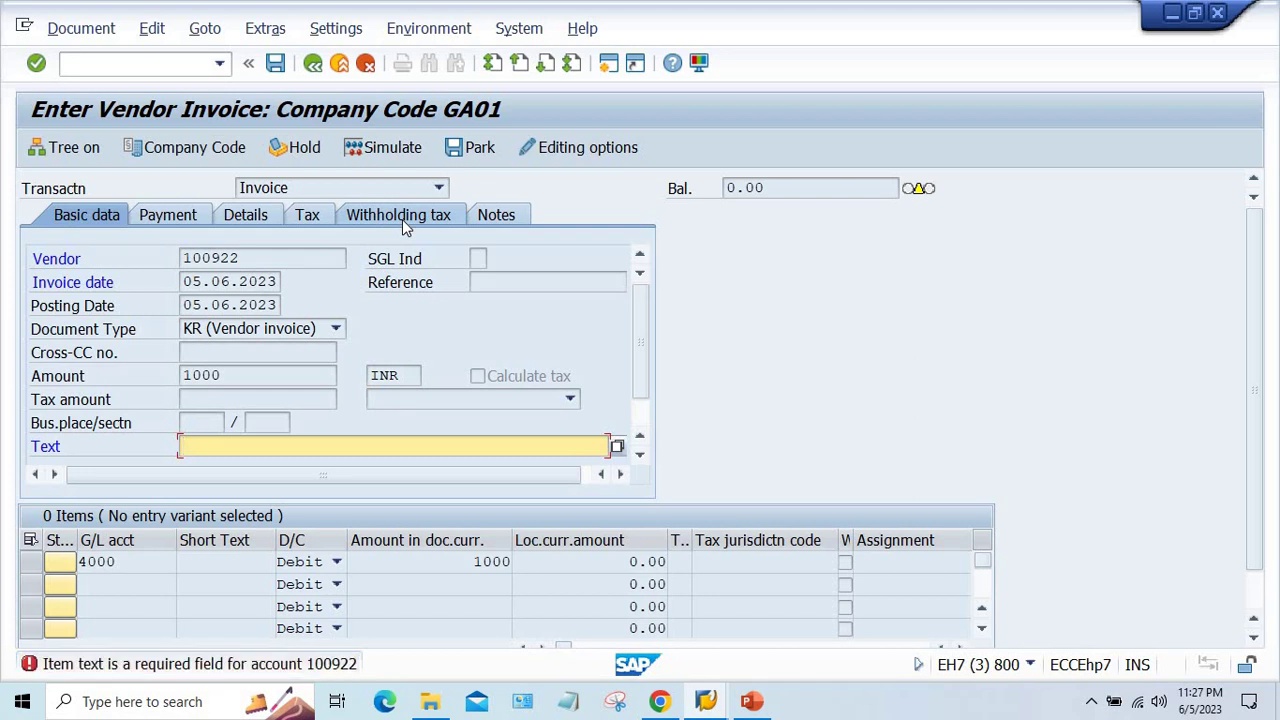
pyautogui.press('Down')
pyautogui.press('Return')
# - Review the withholding tax code, base and amount, then simulate the invoice posting
pyautogui.click(403, 219)
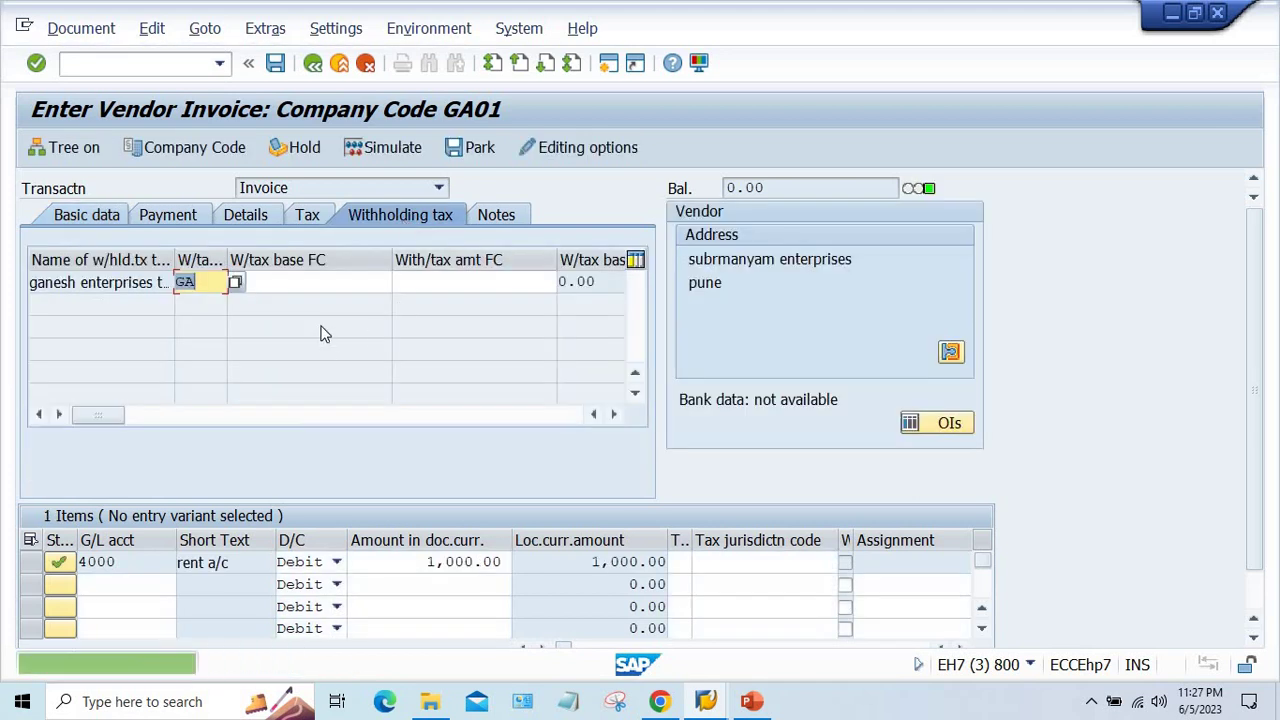
pyautogui.press('Tab')
pyautogui.click(492, 284)
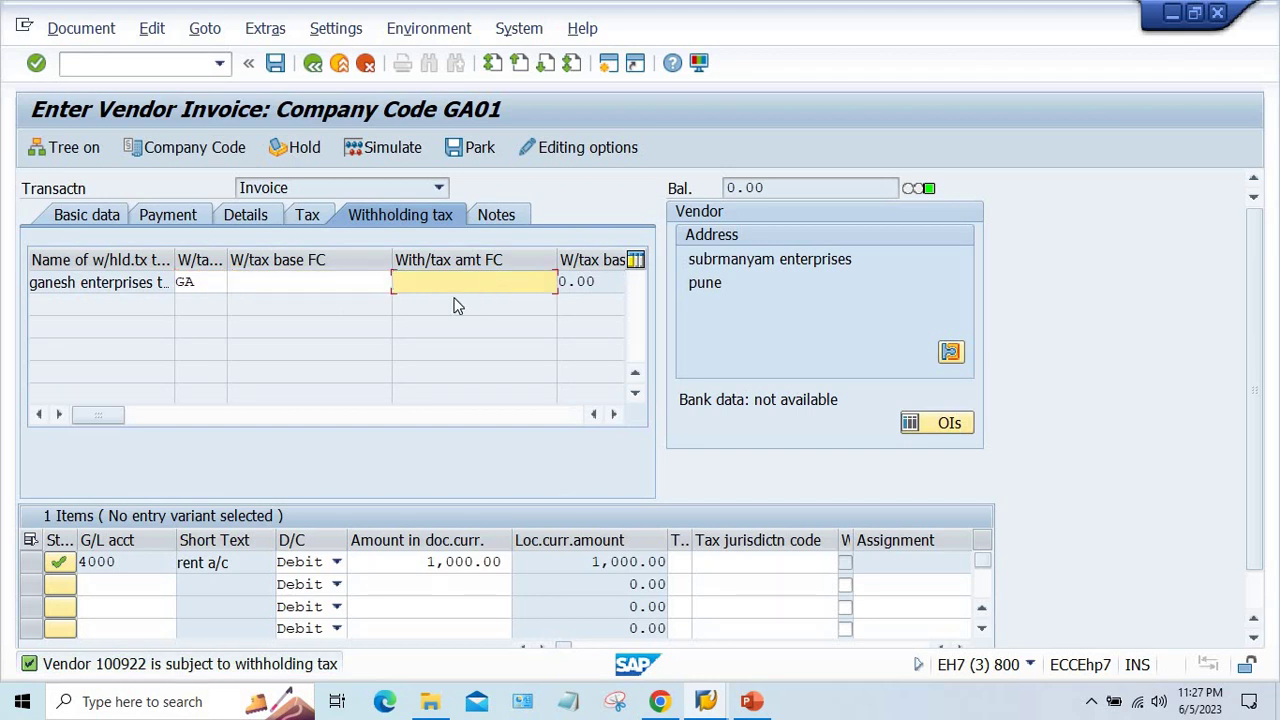
pyautogui.click(205, 287)
pyautogui.click(395, 147)
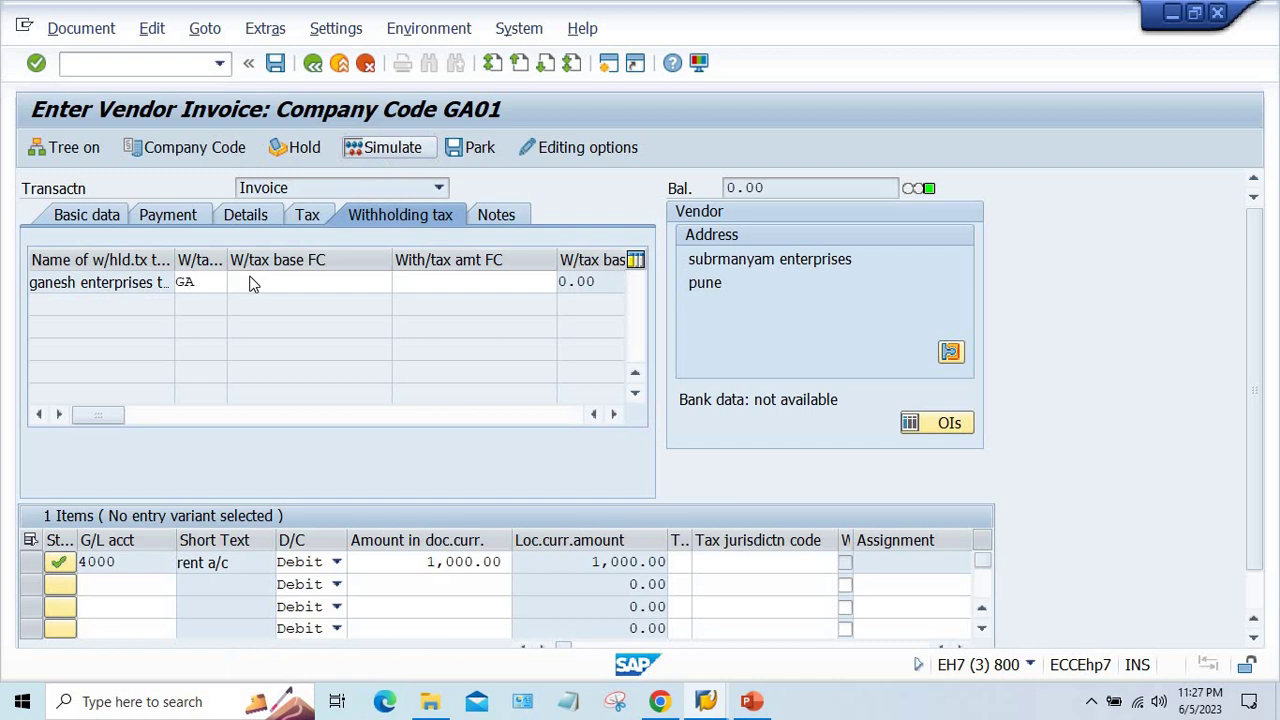
pyautogui.press('Return')
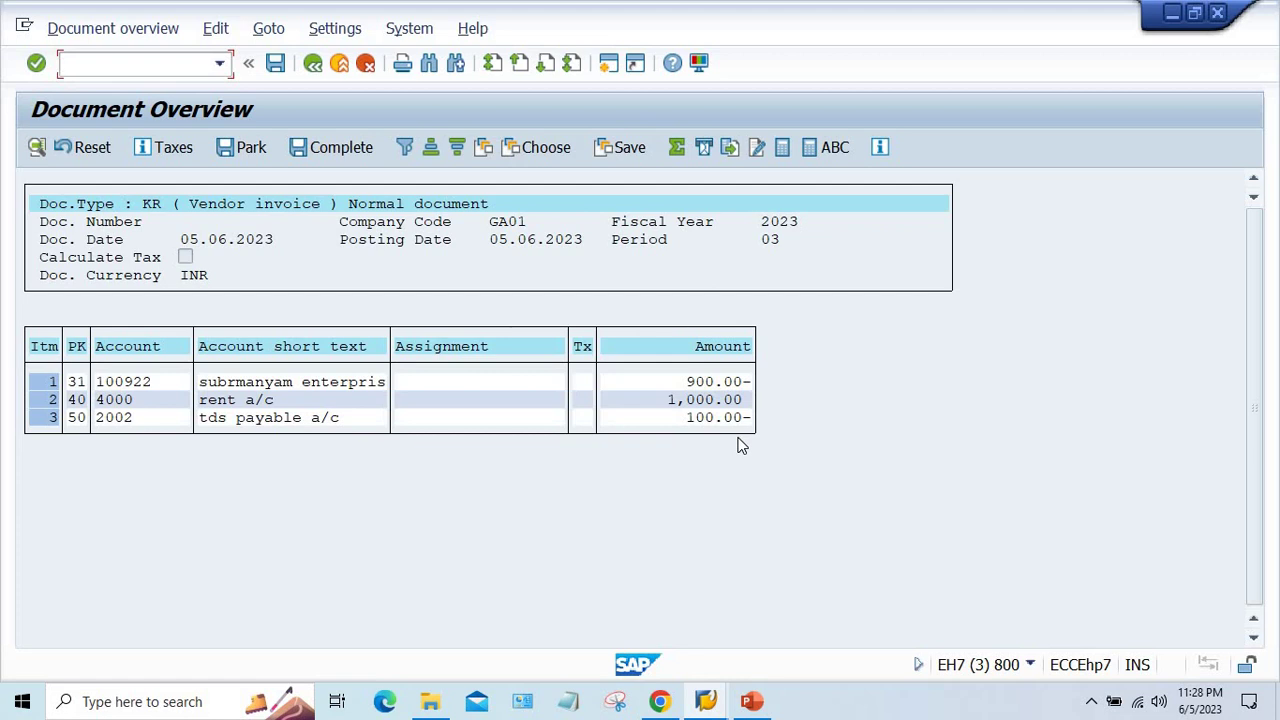
# - Attempt to post the invoice, check the field status window, and return to the invoice
pyautogui.click(276, 70)
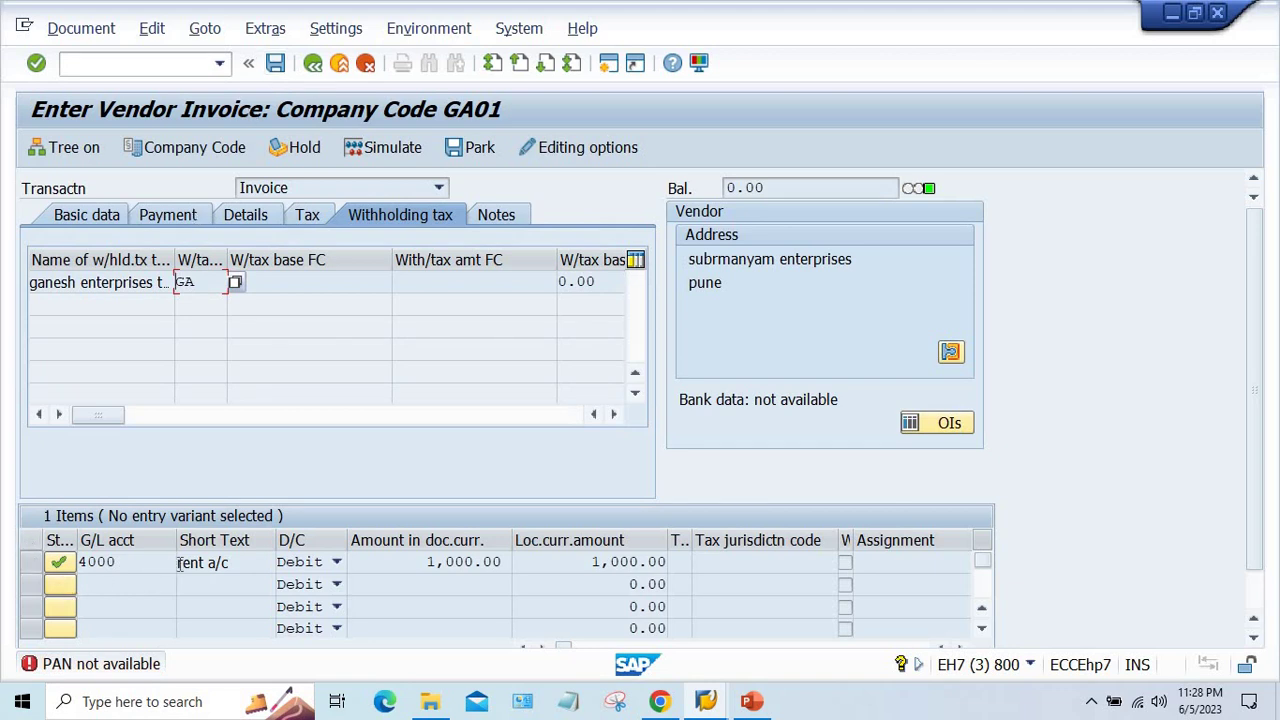
pyautogui.click(706, 701)
pyautogui.click(753, 648)
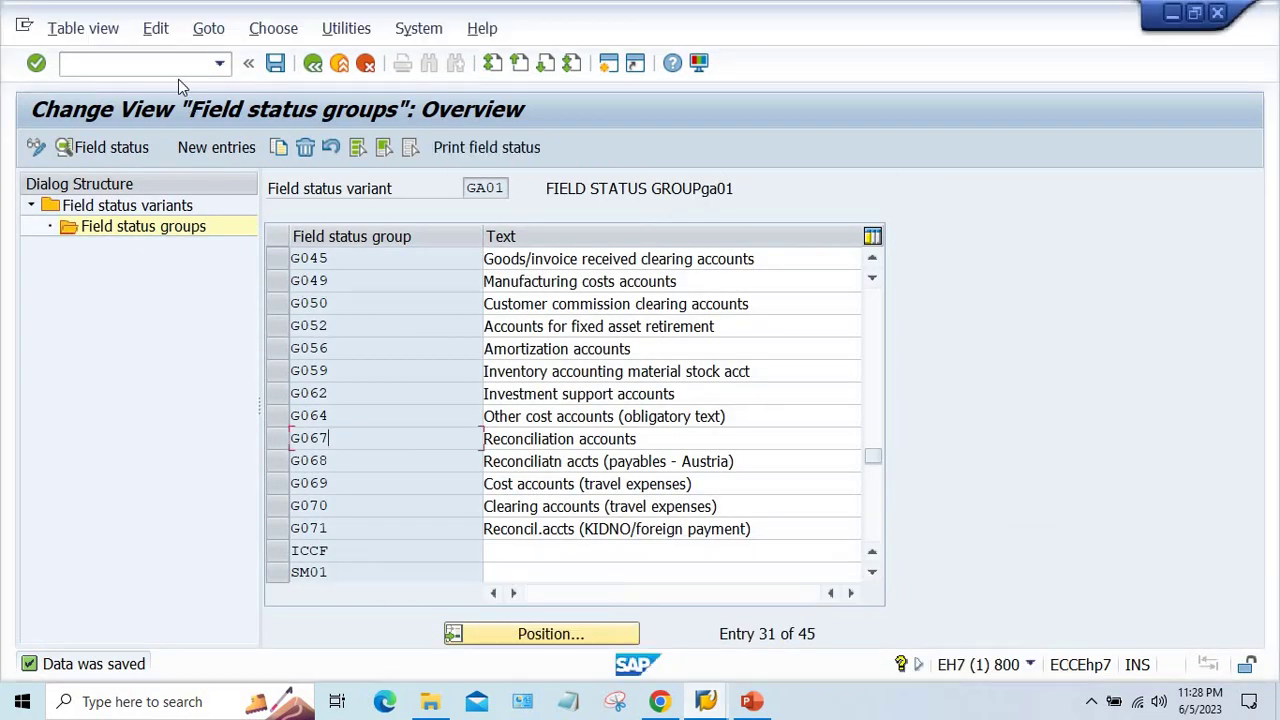
pyautogui.click(153, 72)
pyautogui.click(706, 701)
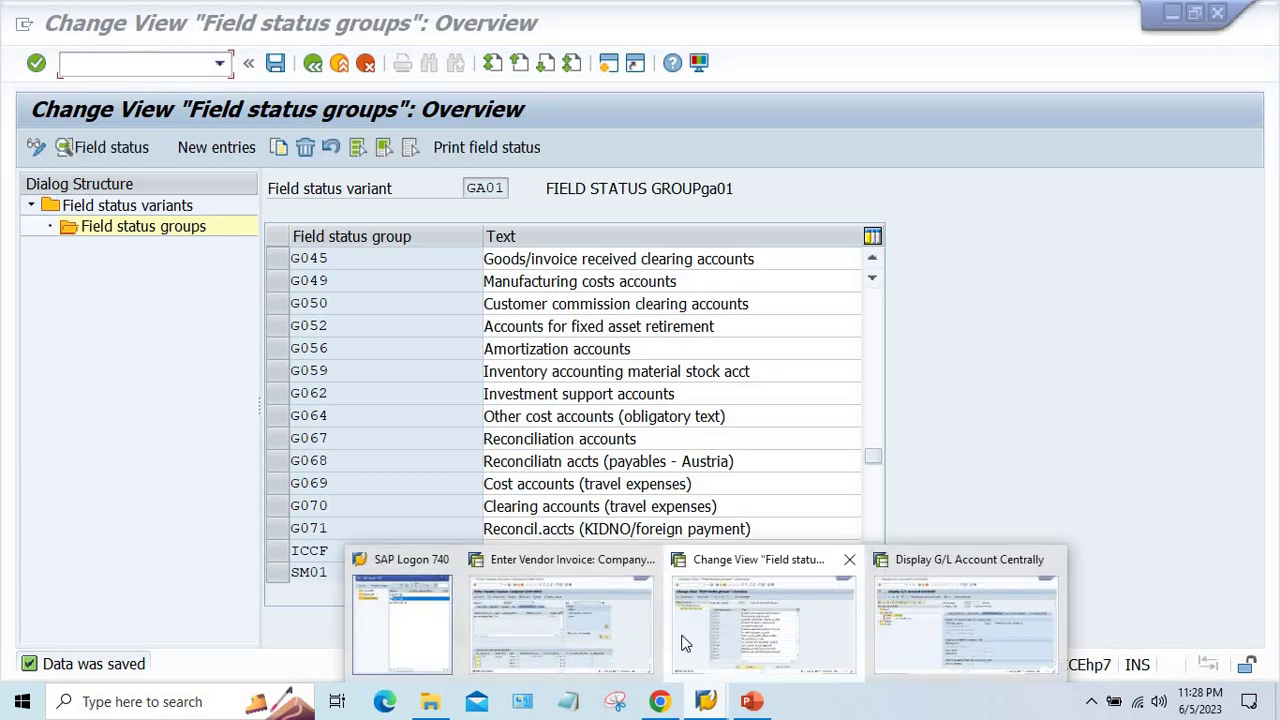
pyautogui.click(588, 638)
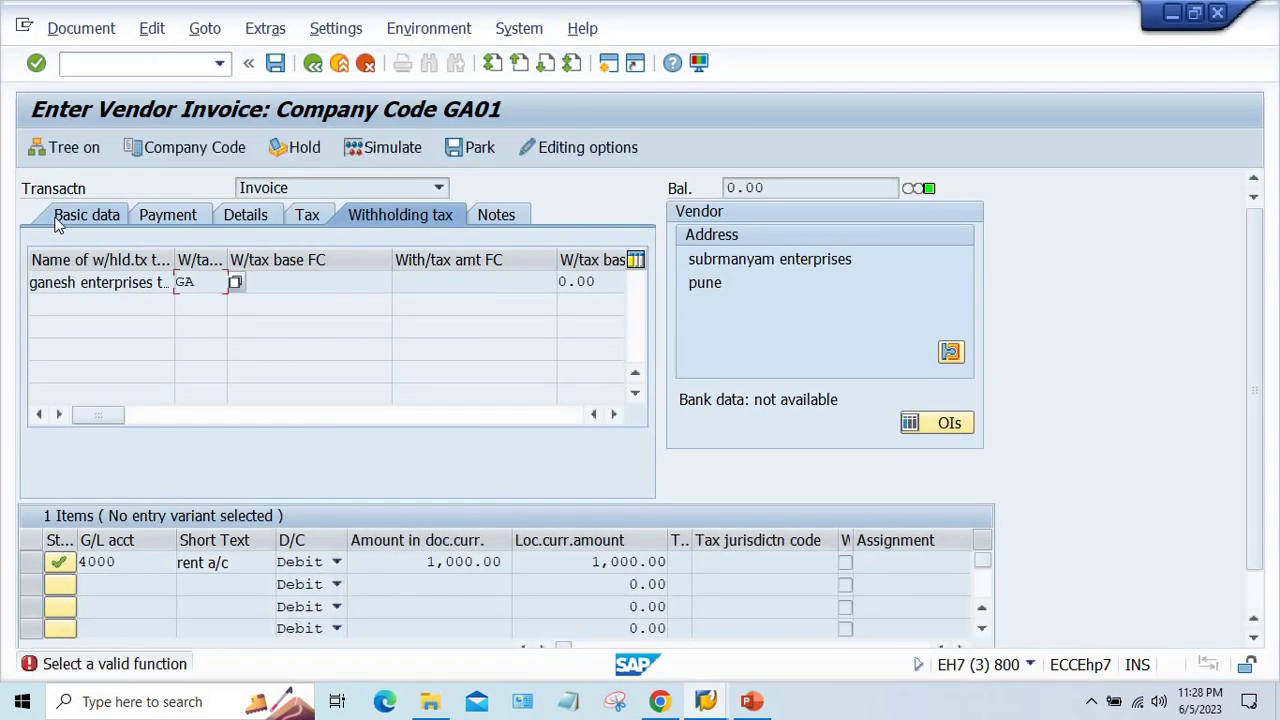
pyautogui.click(57, 224)
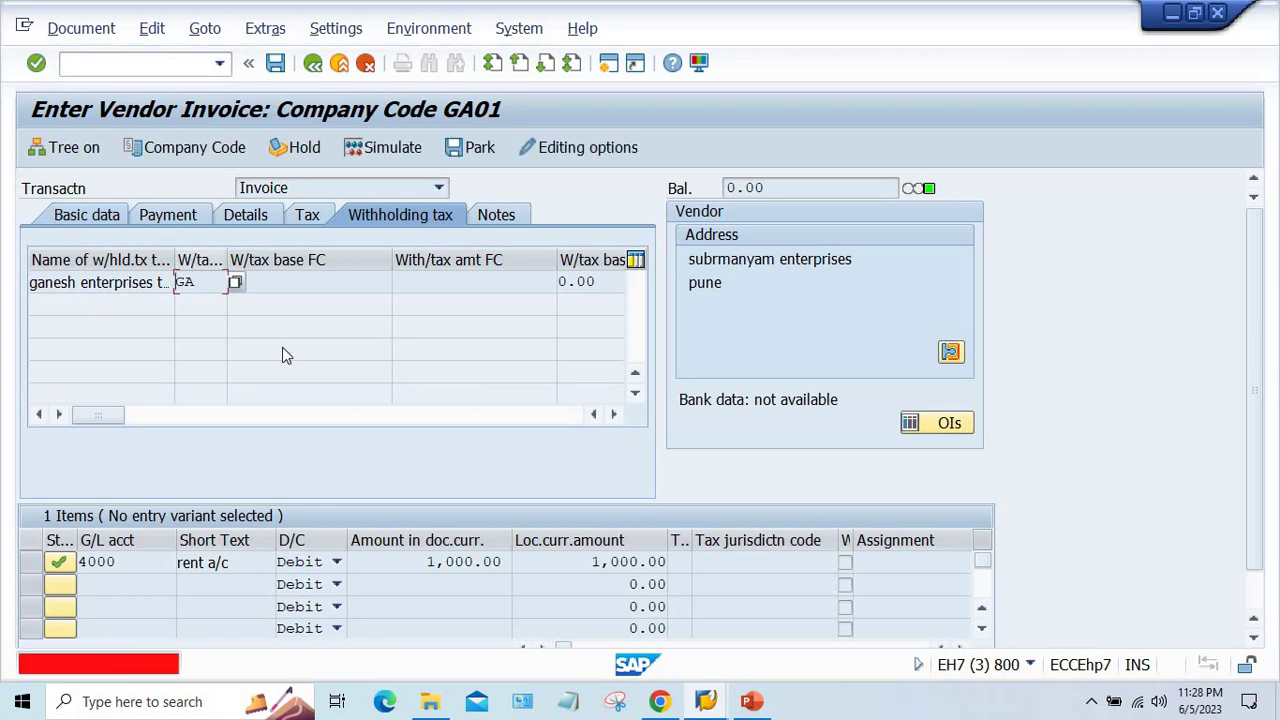
# - Restart FB60 from history and fill in vendor 100922
pyautogui.click(219, 63)
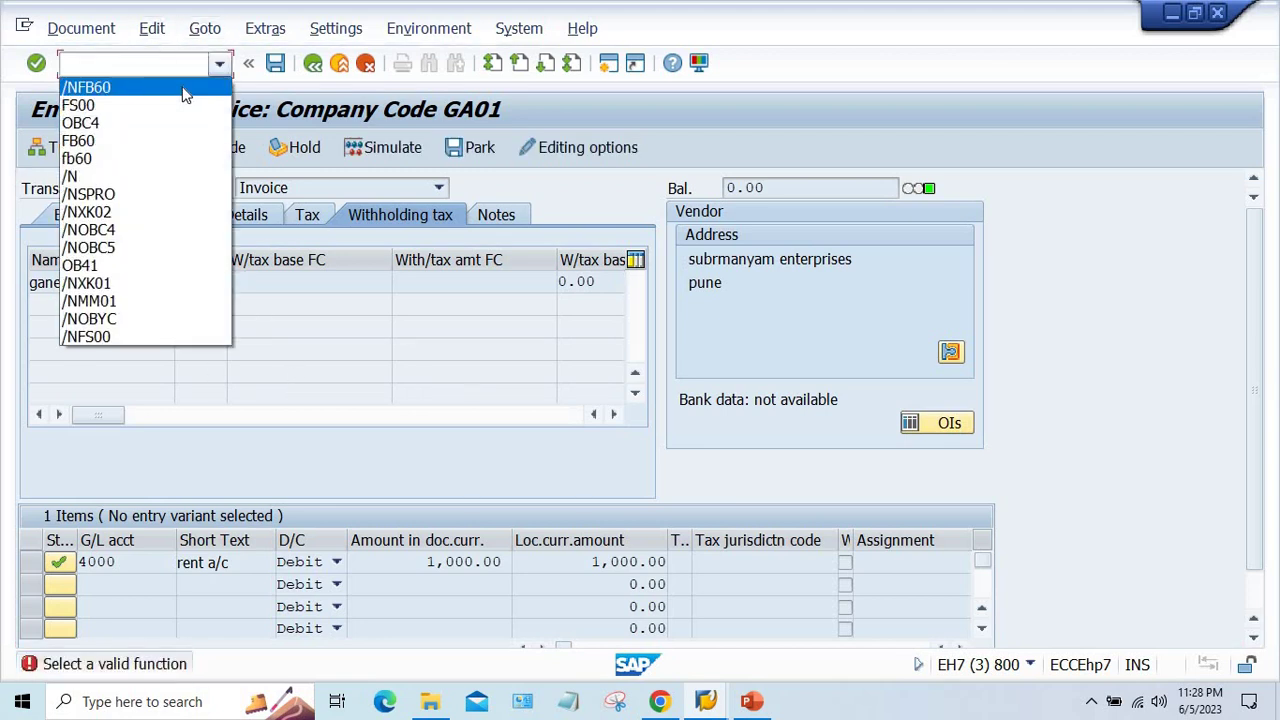
pyautogui.click(185, 88)
pyautogui.press('Return')
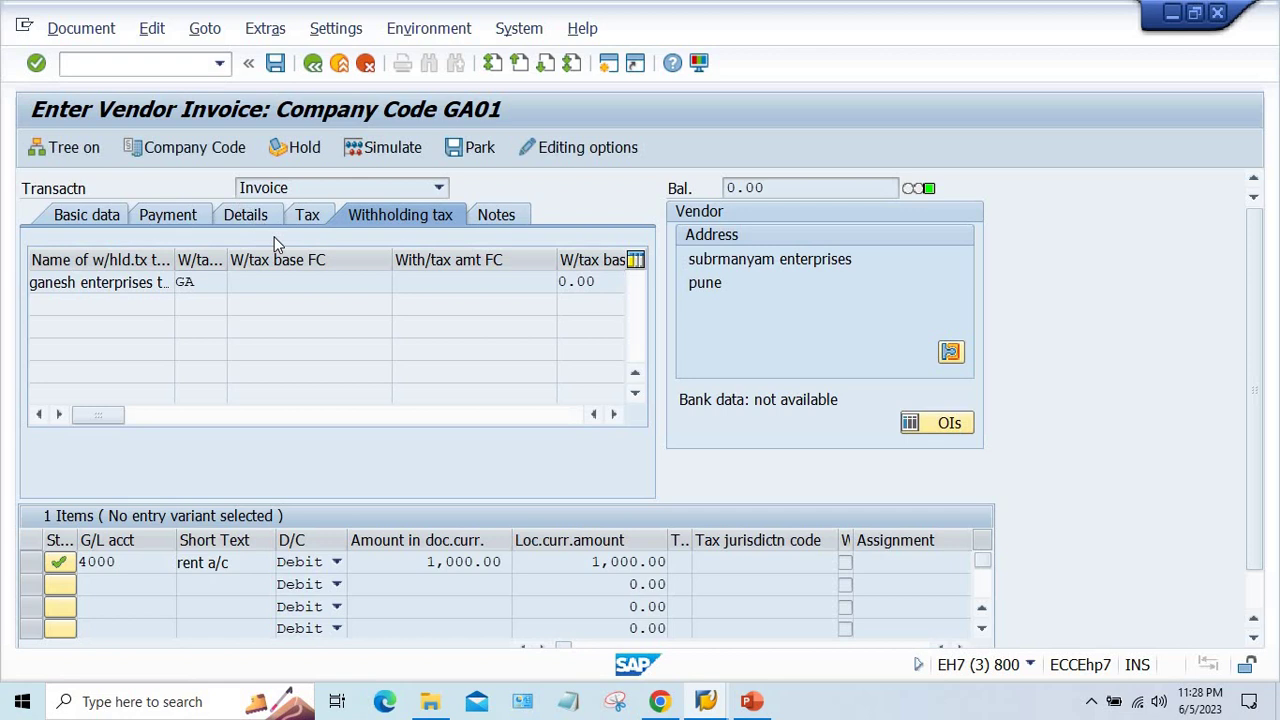
pyautogui.click(254, 277)
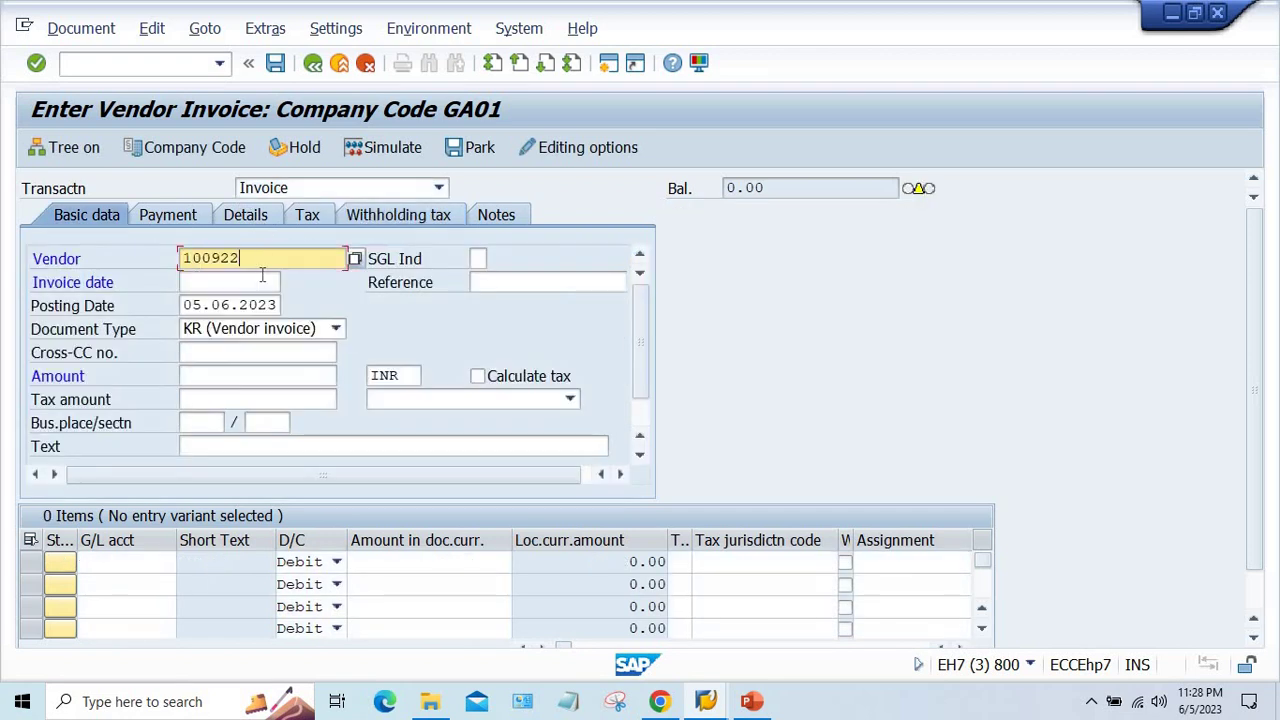
# - In the field status groups window, start the vendor change transaction /NXK02
pyautogui.click(720, 698)
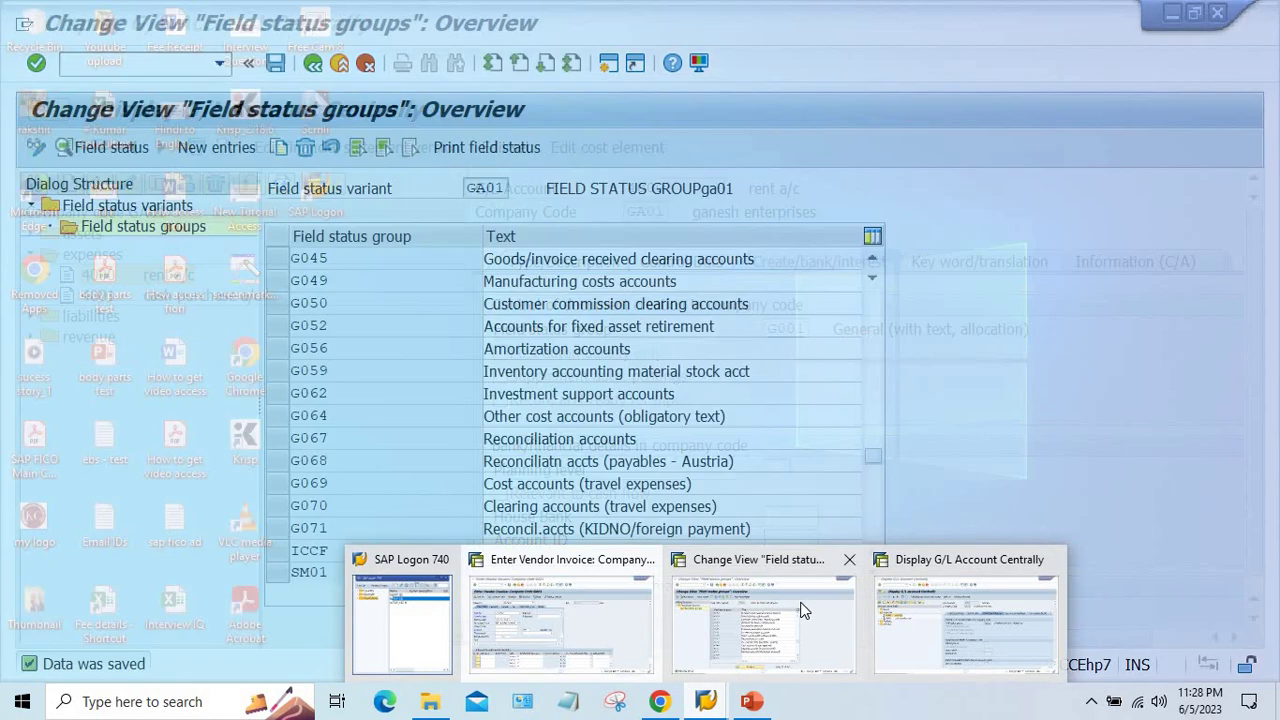
pyautogui.click(803, 610)
pyautogui.write('/')
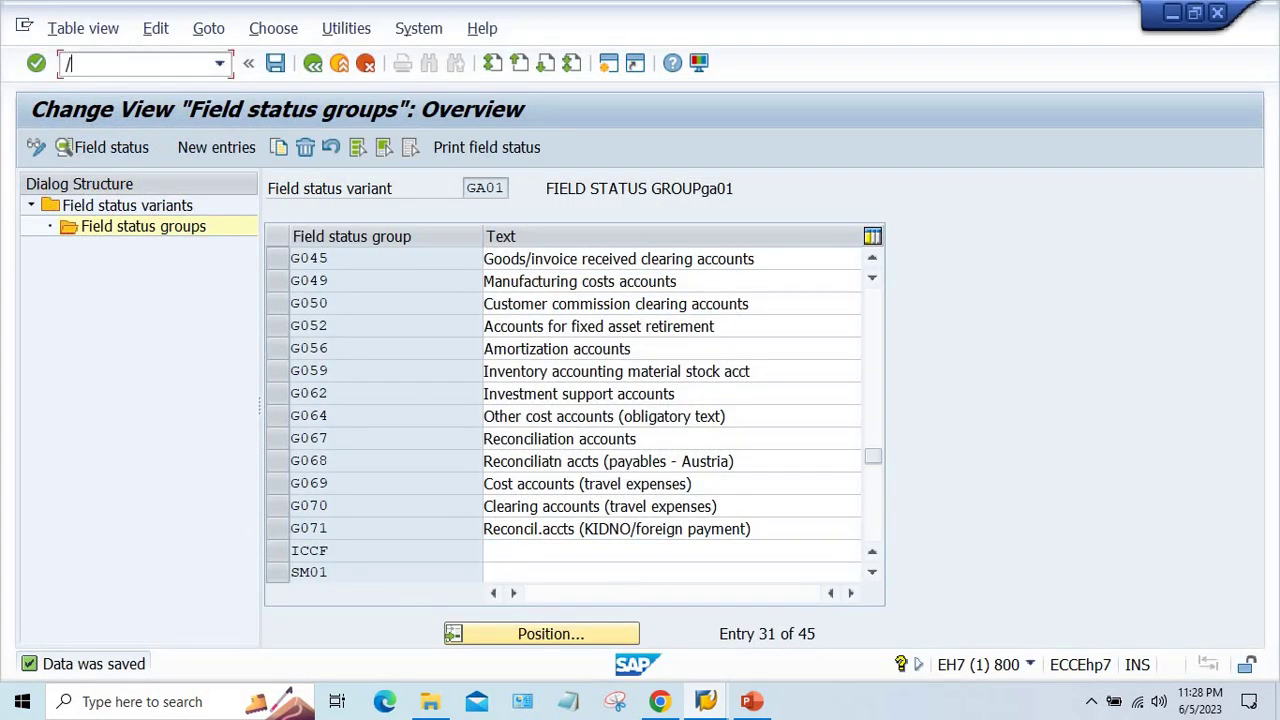
pyautogui.write('NXK02')
pyautogui.press('Return')
# - Open vendor 100922's address data in XK02
pyautogui.click(283, 350)
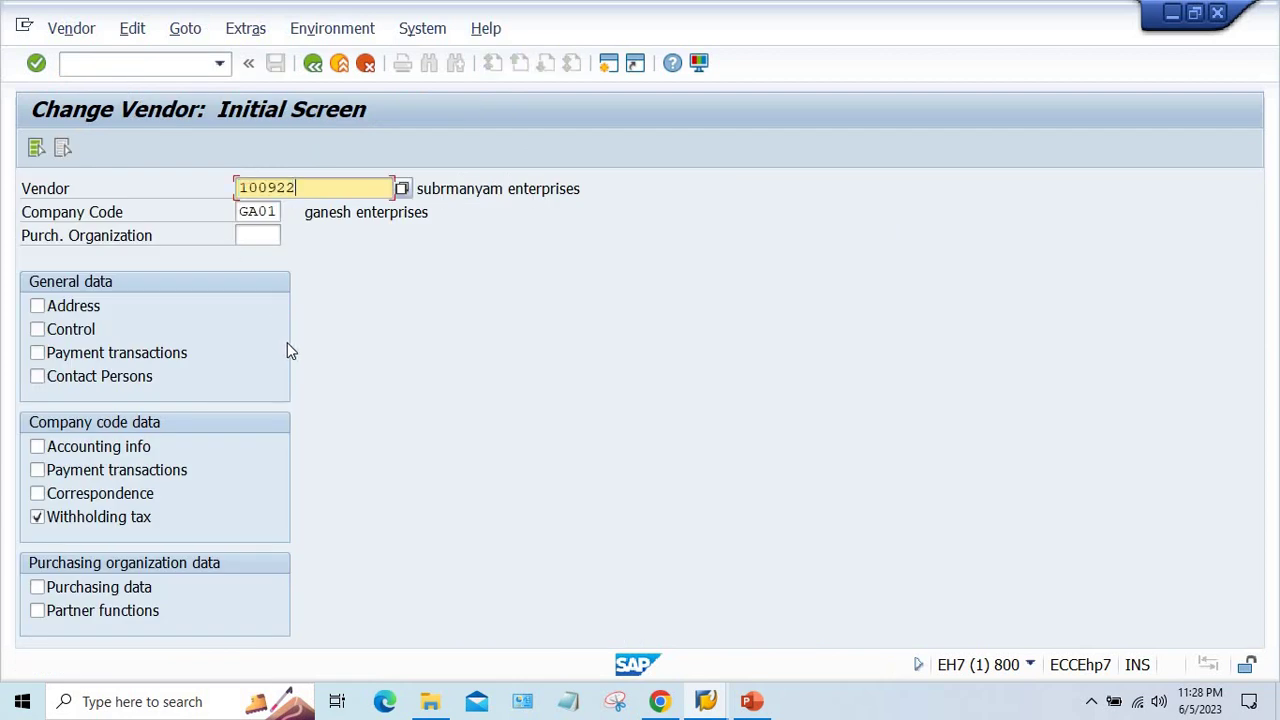
pyautogui.click(77, 318)
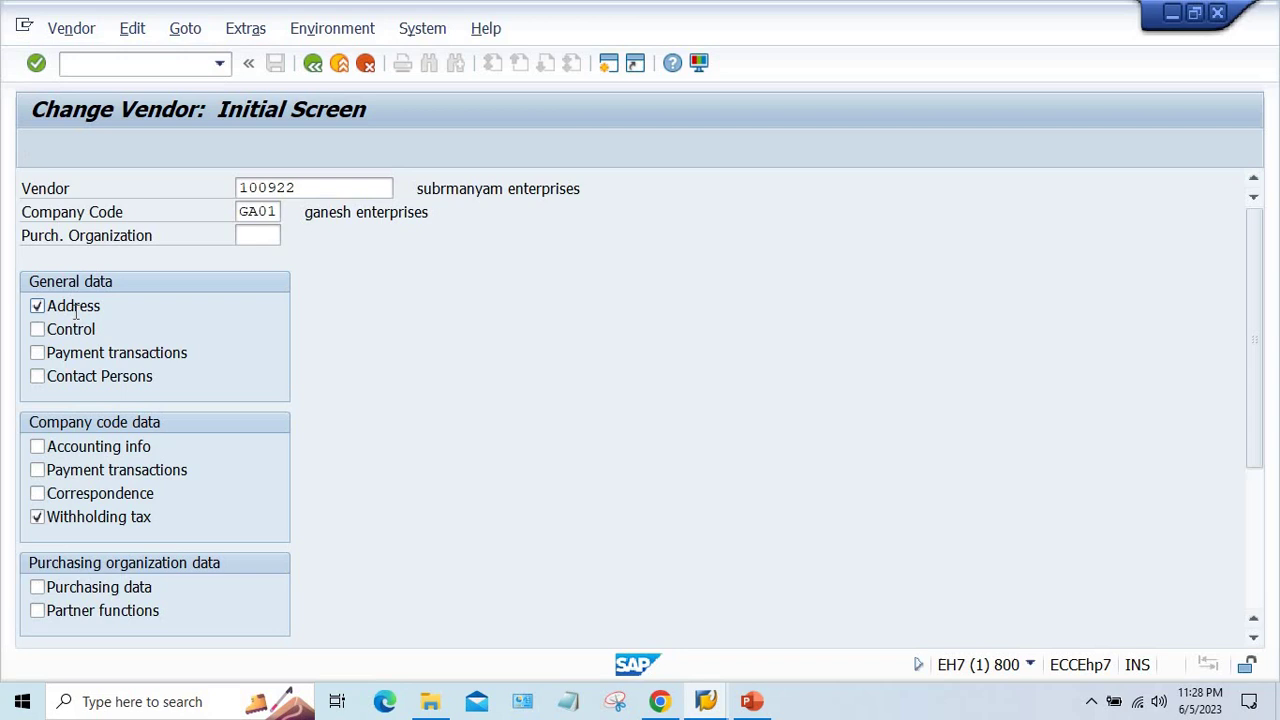
pyautogui.press('Return')
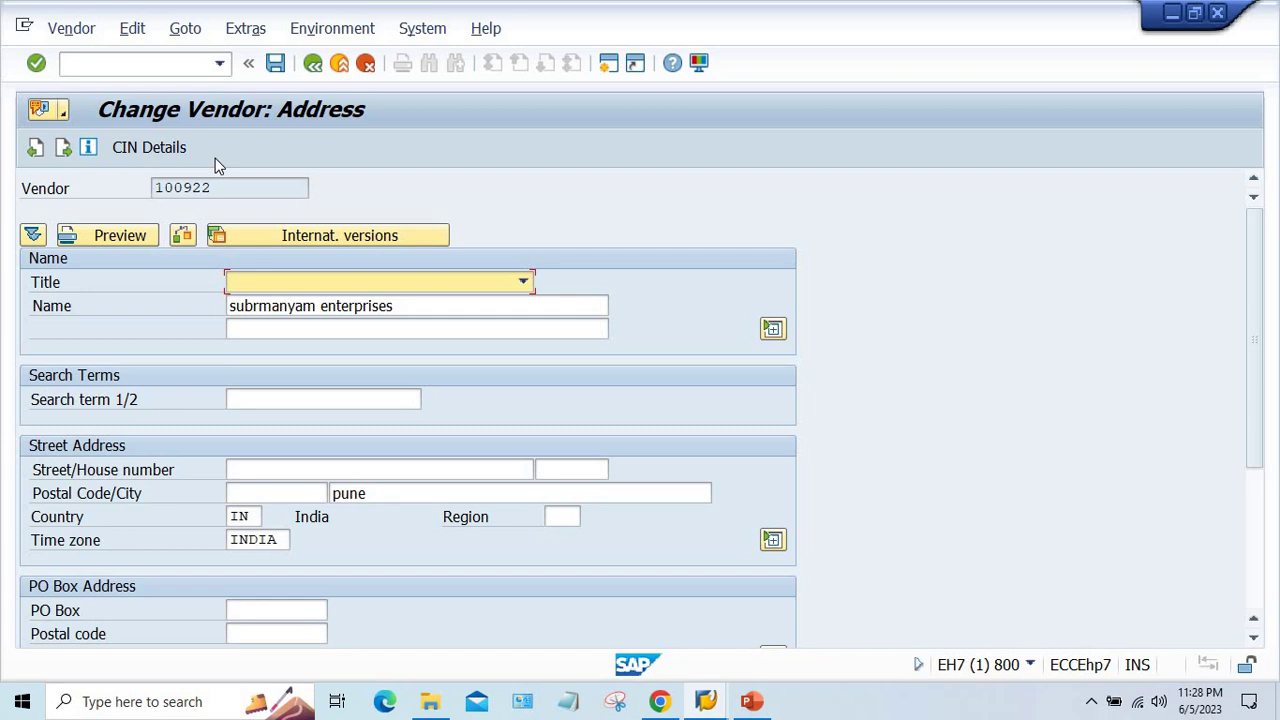
# - Enter the vendor's PAN in the CIN withholding tax details and save
pyautogui.click(145, 150)
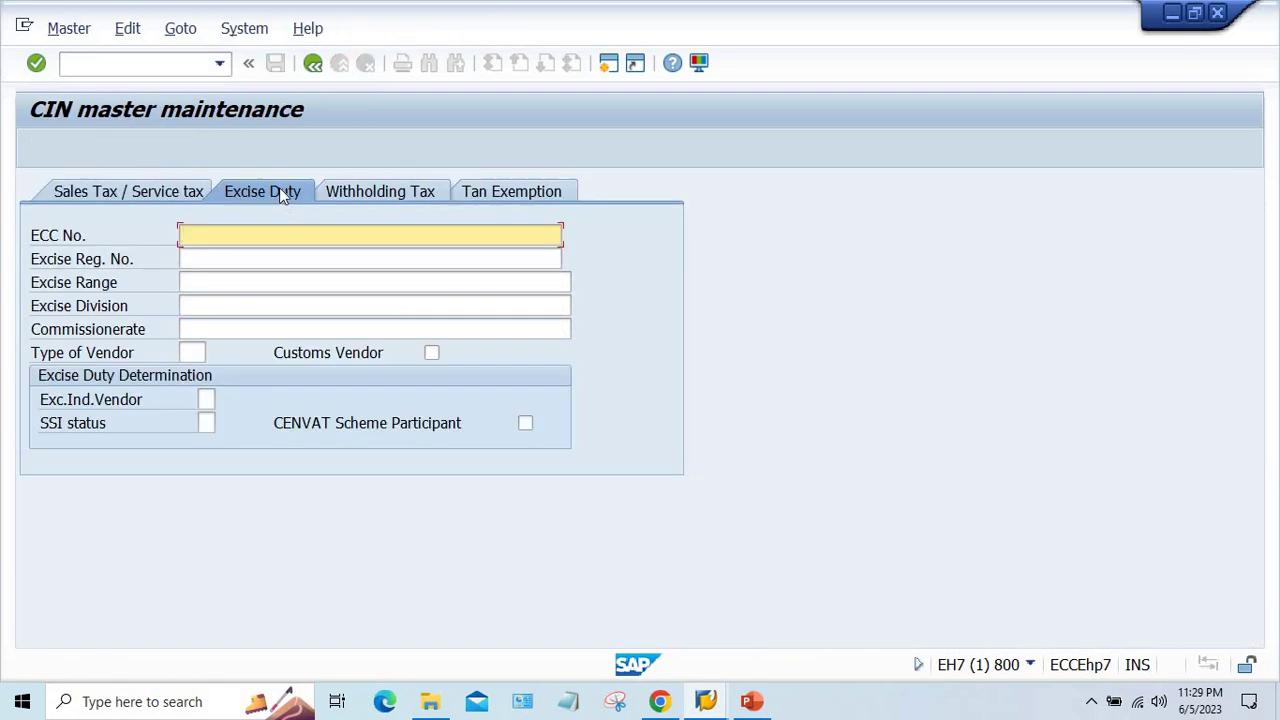
pyautogui.click(381, 195)
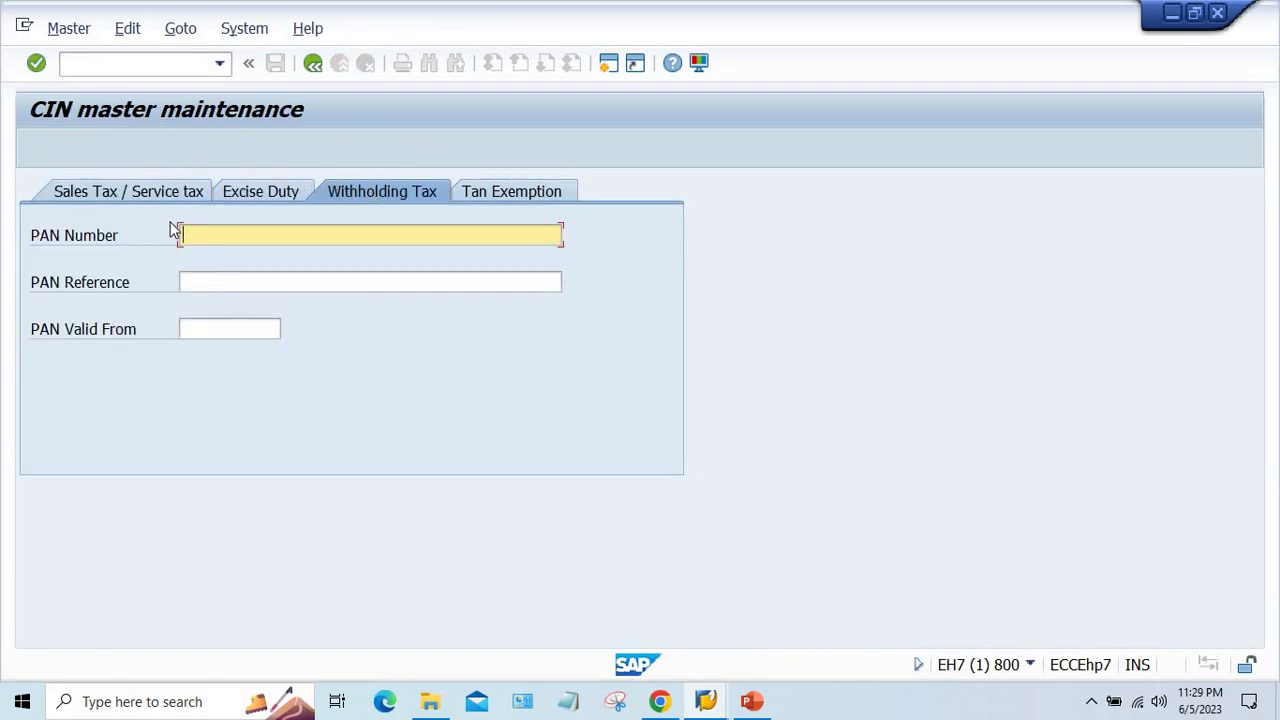
pyautogui.click(314, 67)
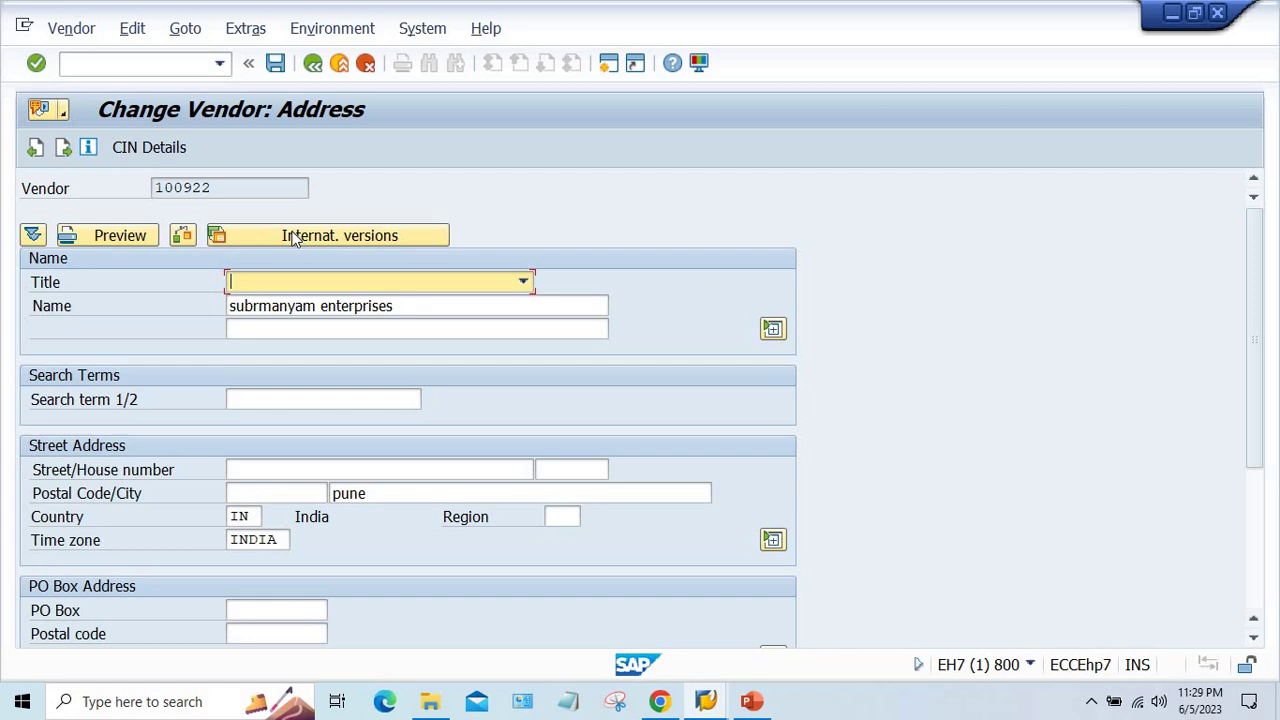
pyautogui.hotkey('ctrl', 's')
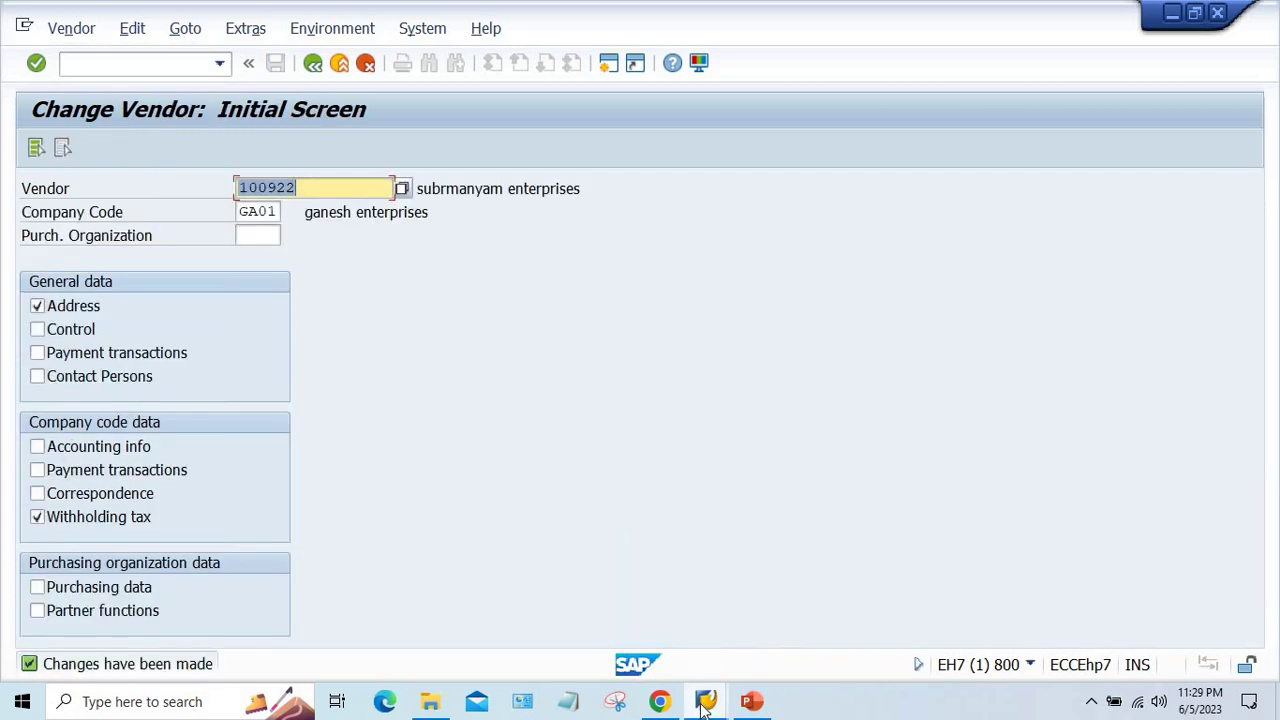
# - Start a fresh FB60 invoice for vendor 100922, dated 05.06.2023, amount 1000
pyautogui.moveTo(705, 701)
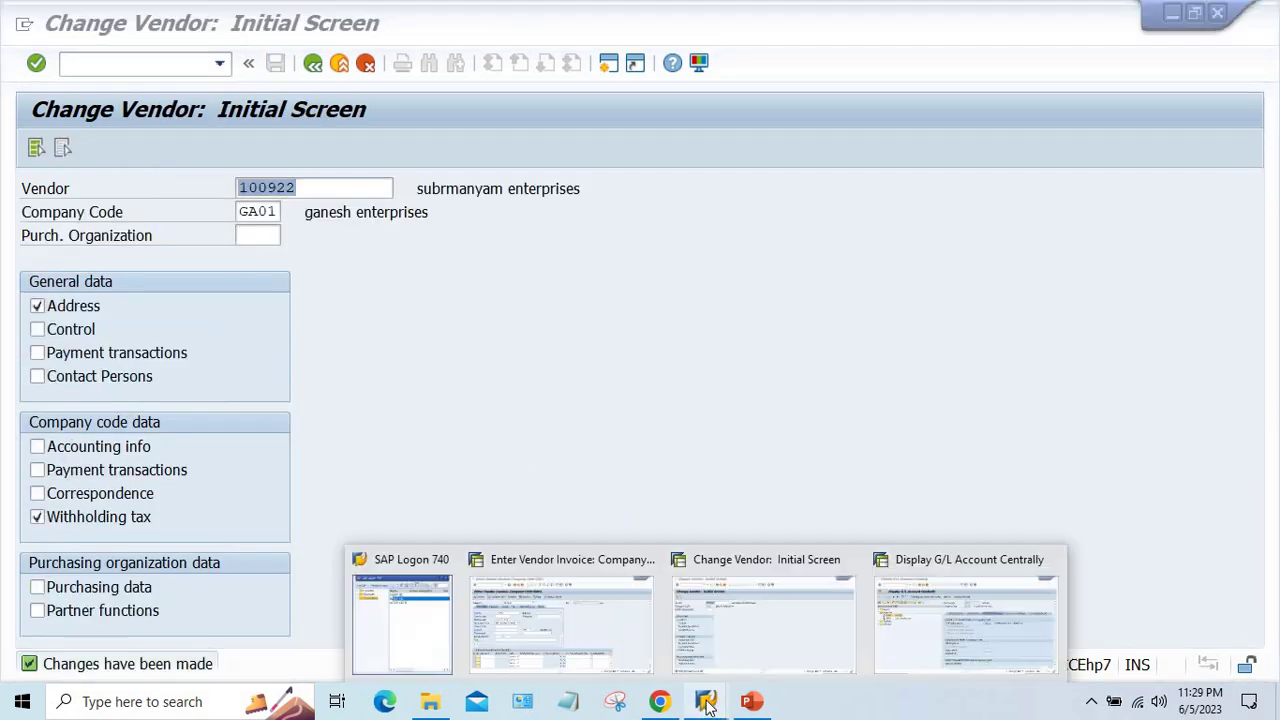
pyautogui.click(575, 645)
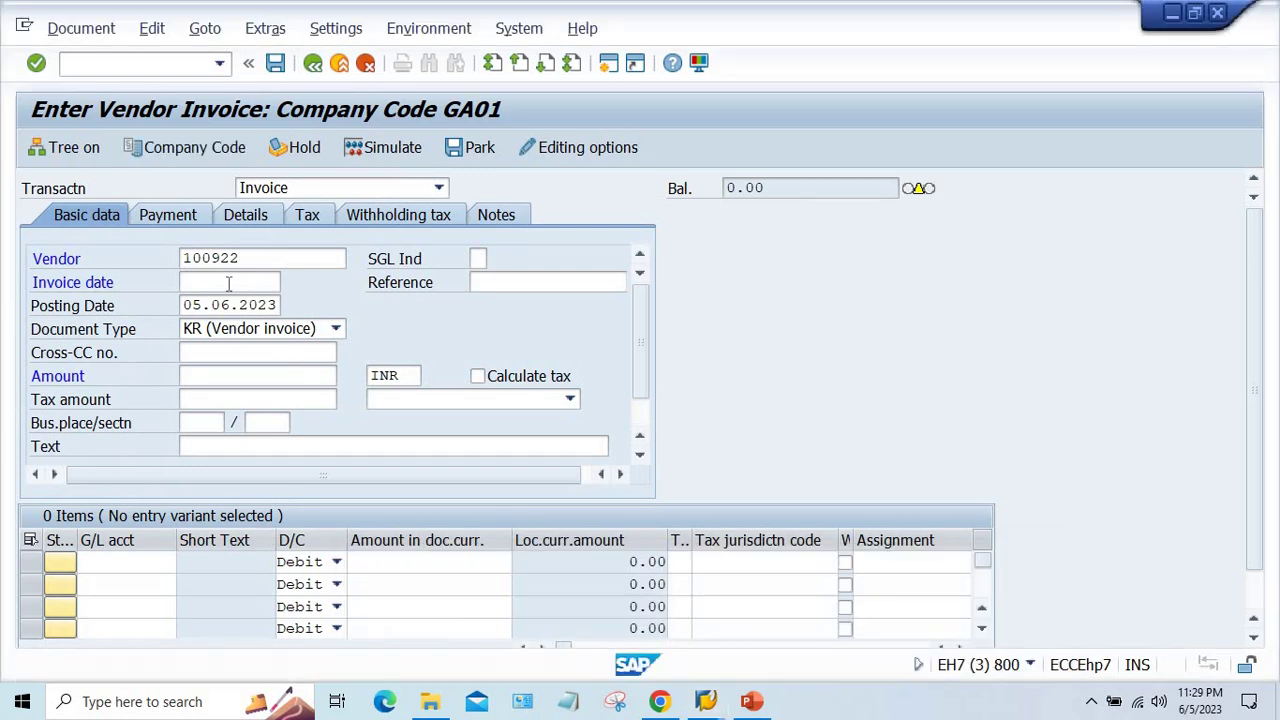
pyautogui.click(219, 63)
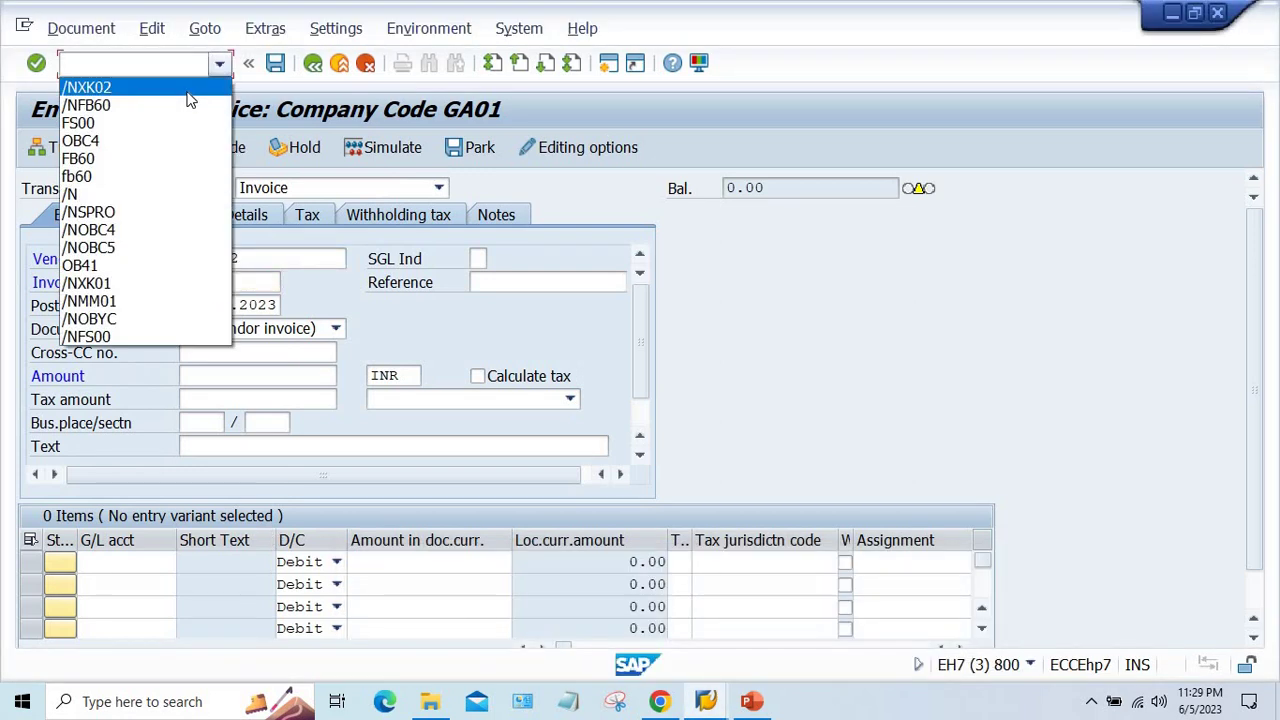
pyautogui.click(175, 113)
pyautogui.press('Return')
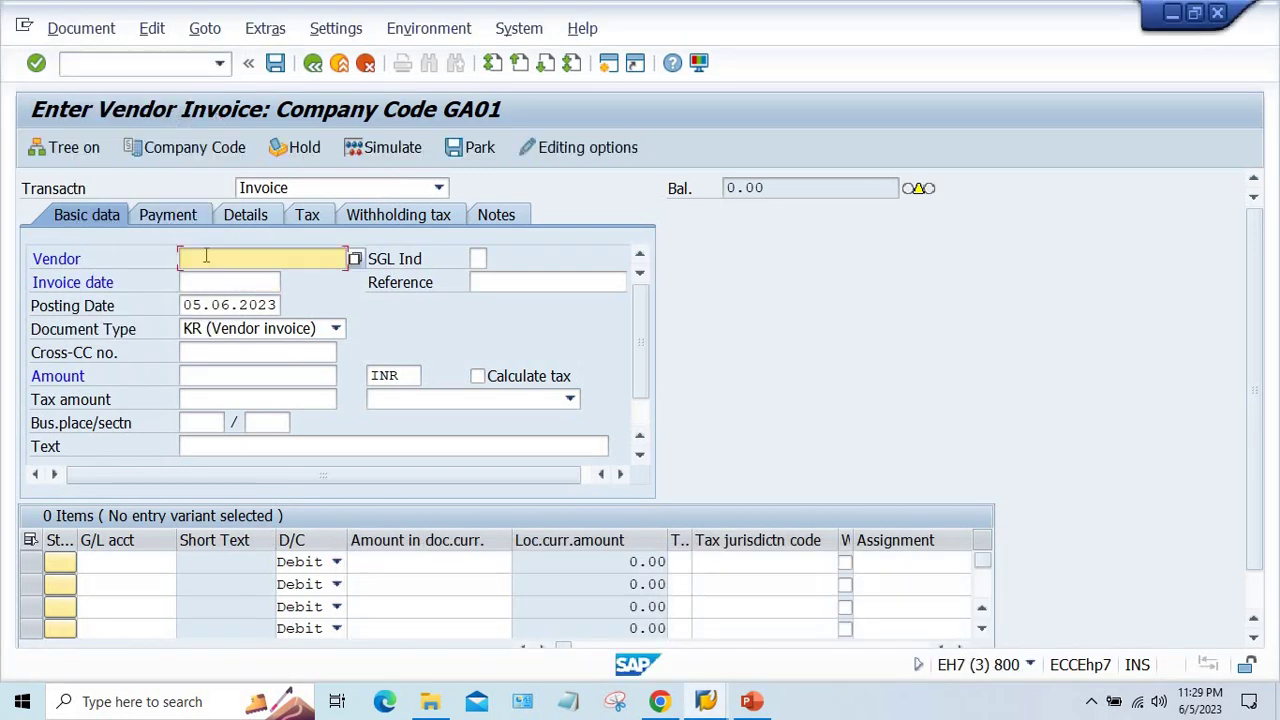
pyautogui.click(229, 277)
pyautogui.click(229, 282)
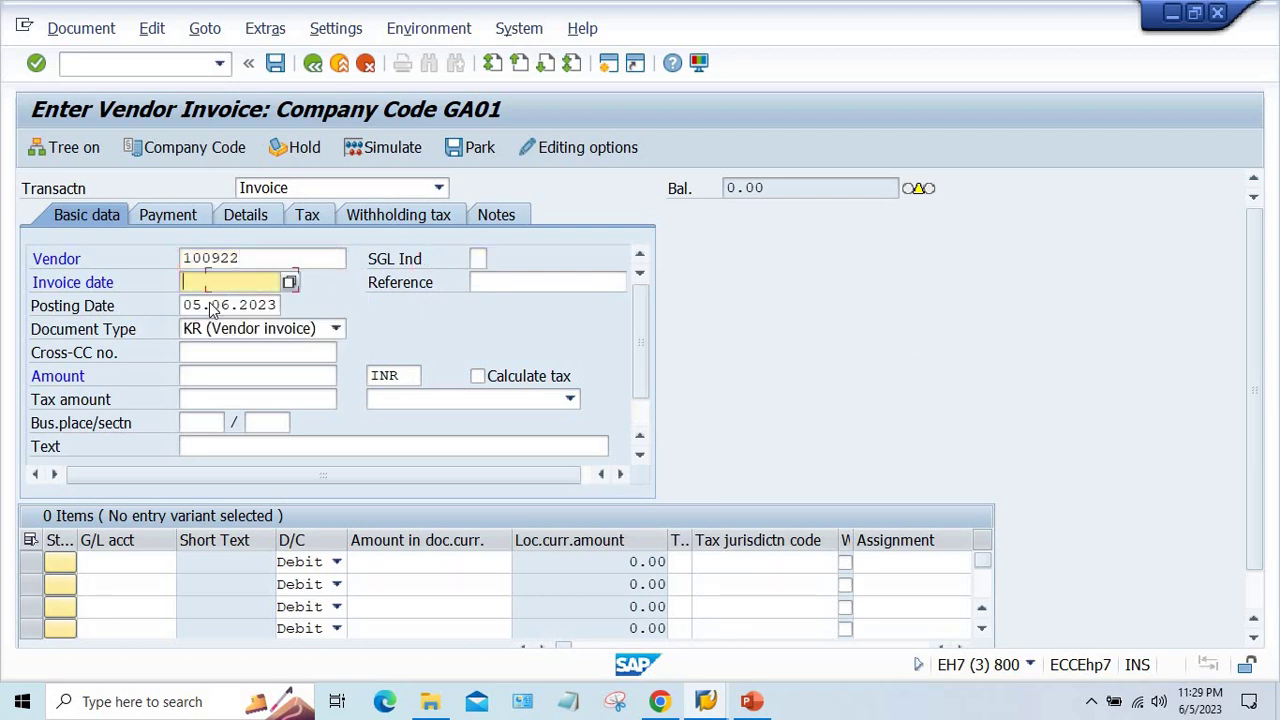
pyautogui.press('Return')
pyautogui.click(200, 376)
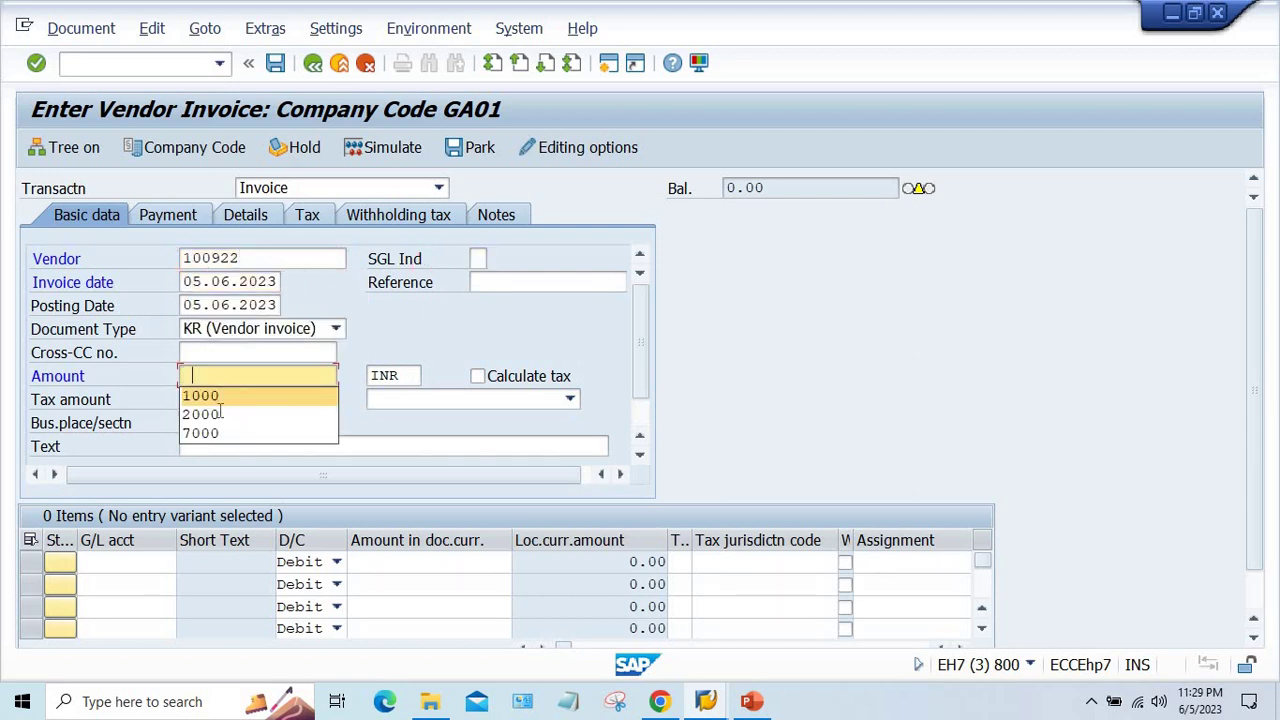
pyautogui.press('Return')
# - Add a debit line on G/L account 4000 for 1000
pyautogui.click(152, 561)
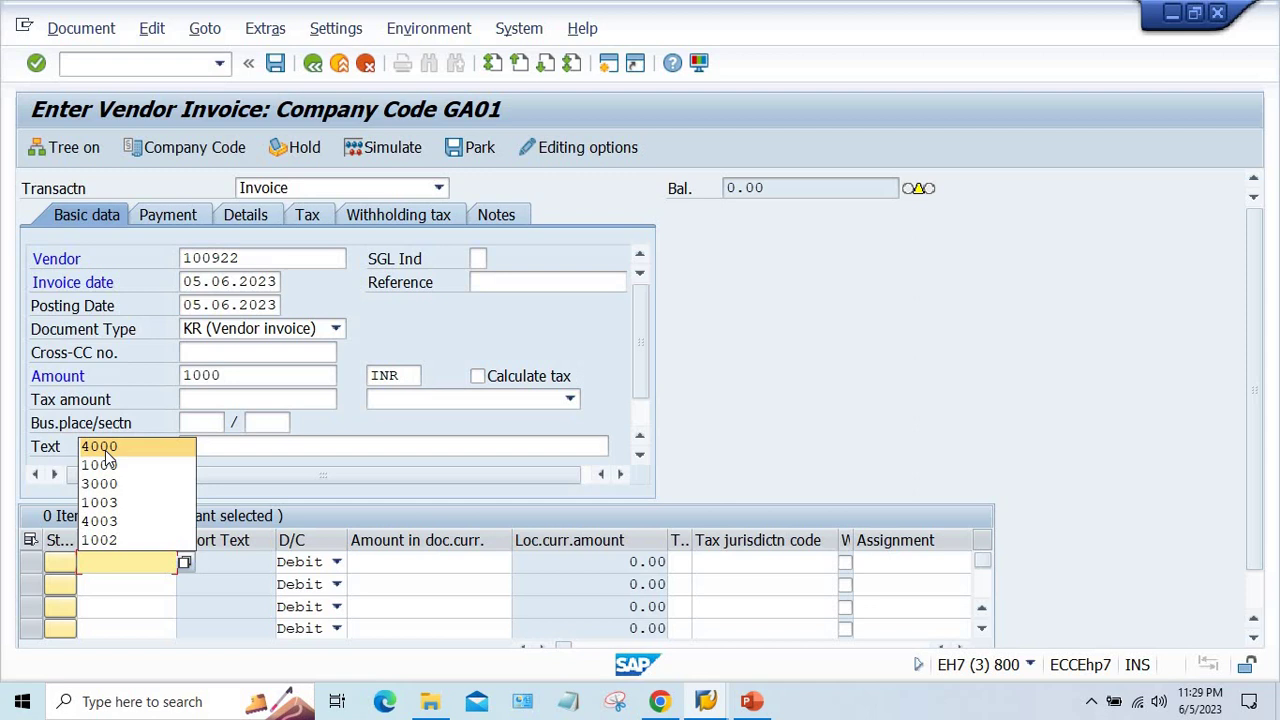
pyautogui.click(105, 450)
pyautogui.press('Return')
pyautogui.click(430, 561)
pyautogui.click(461, 389)
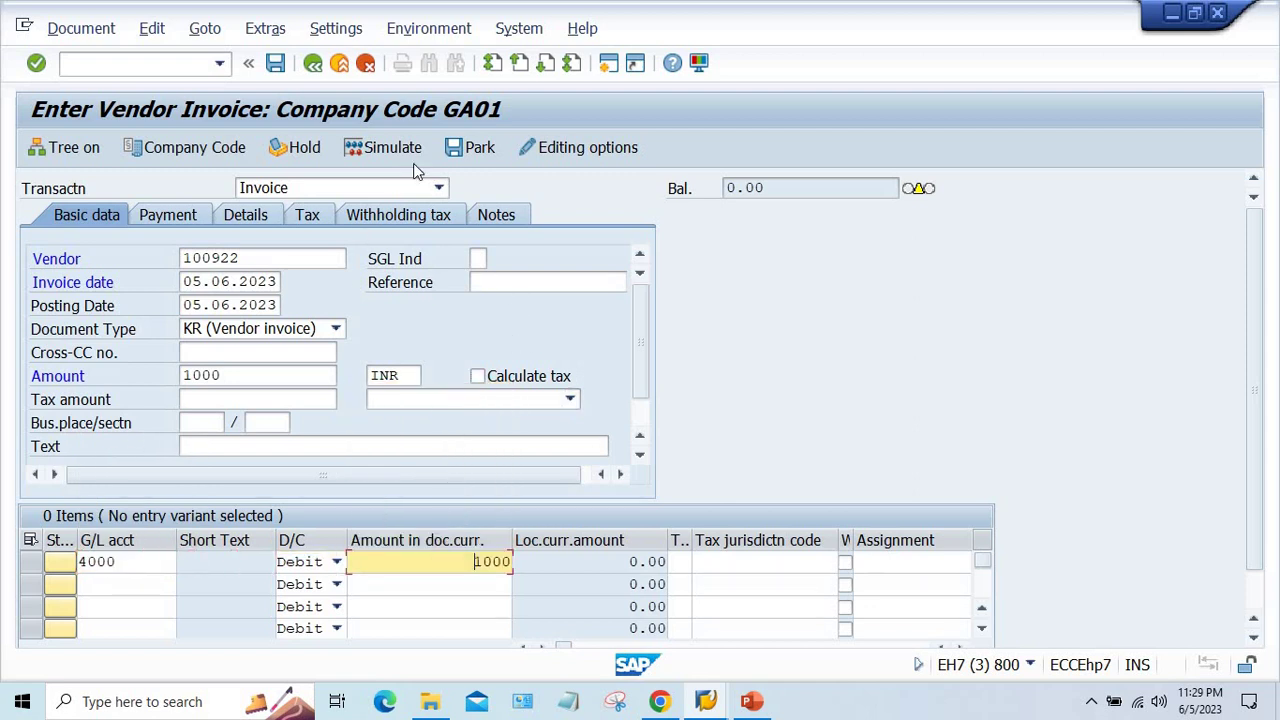
# - Add item text TEST, simulate, post as document 1020, then bring PowerPoint forward
pyautogui.click(402, 146)
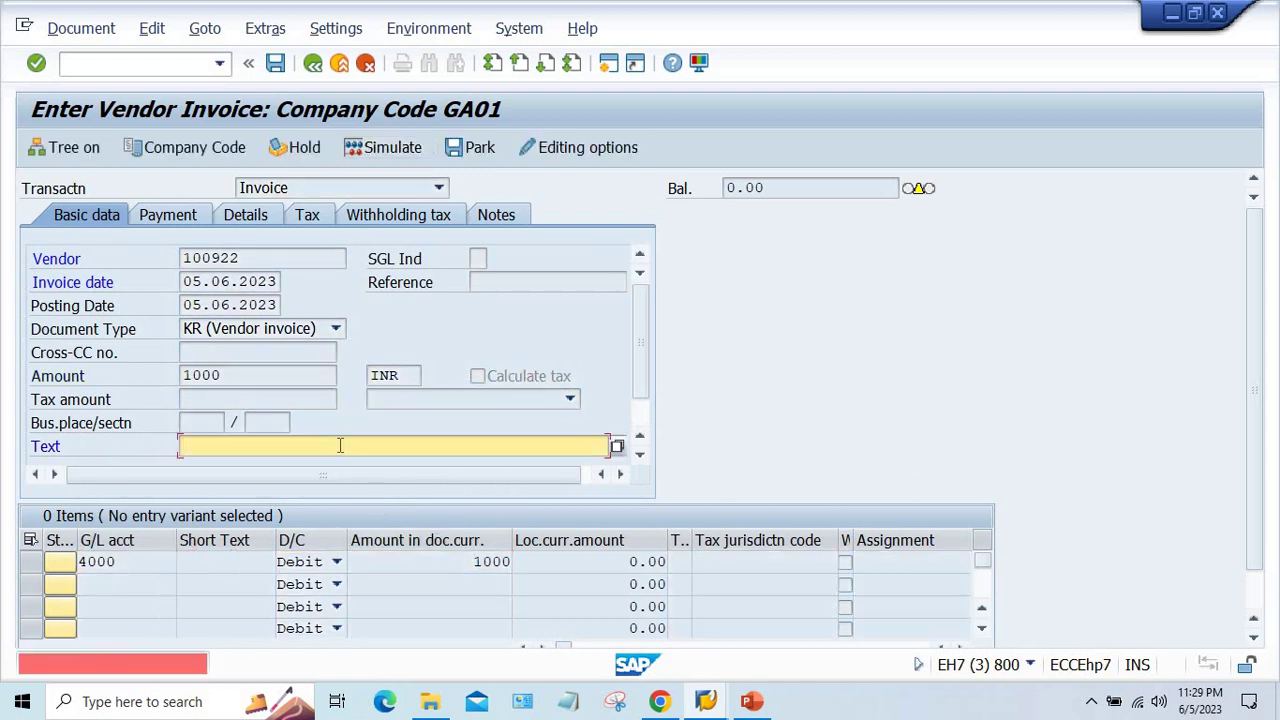
pyautogui.write('TEST')
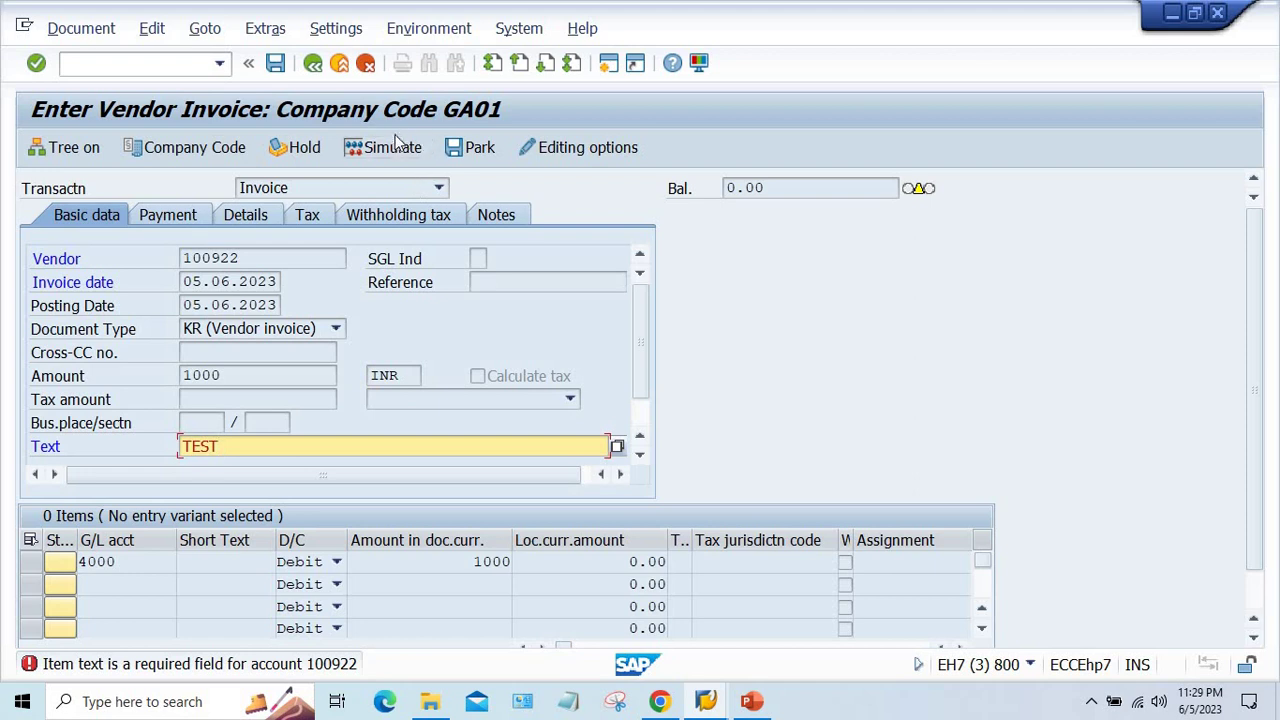
pyautogui.click(380, 147)
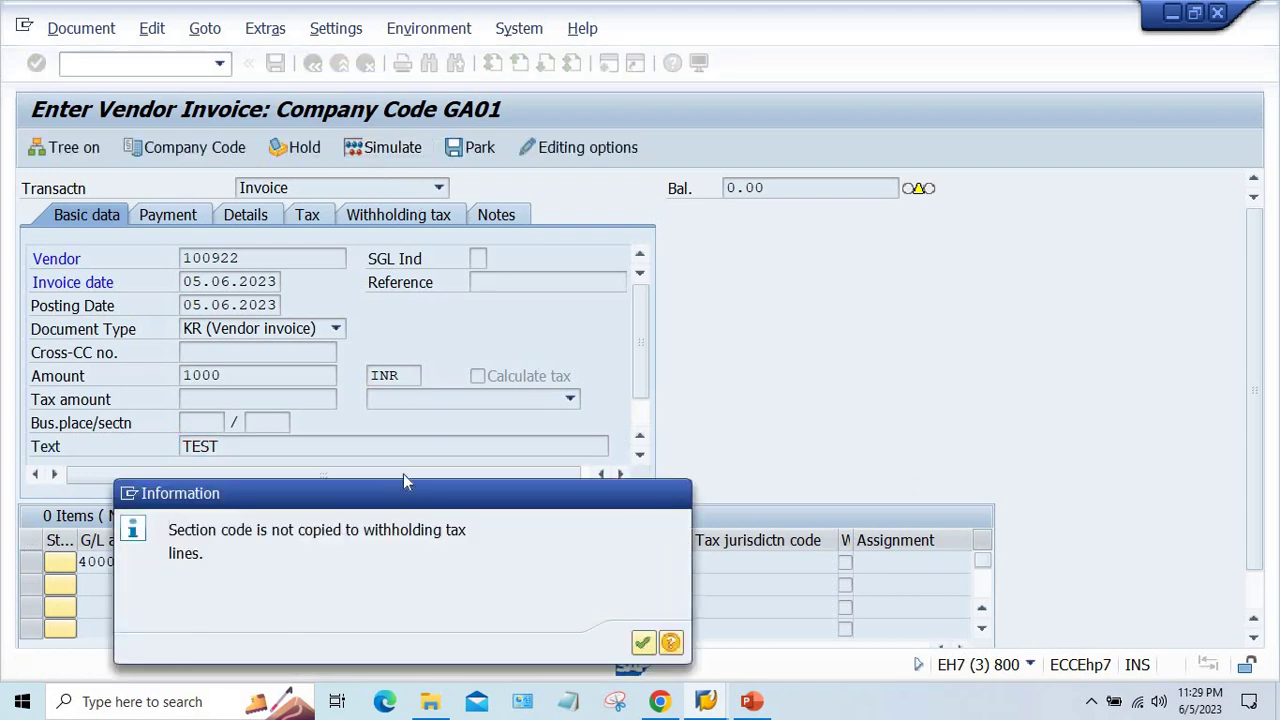
pyautogui.press('Return')
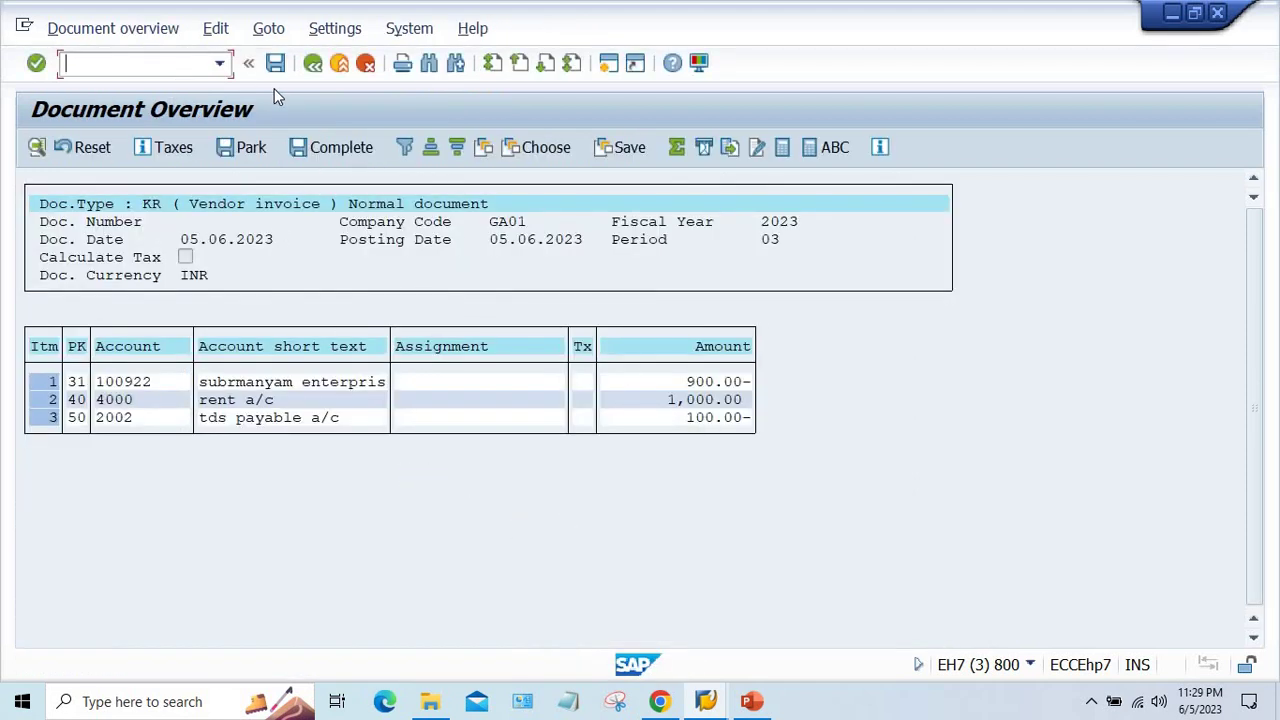
pyautogui.doubleClick(330, 380)
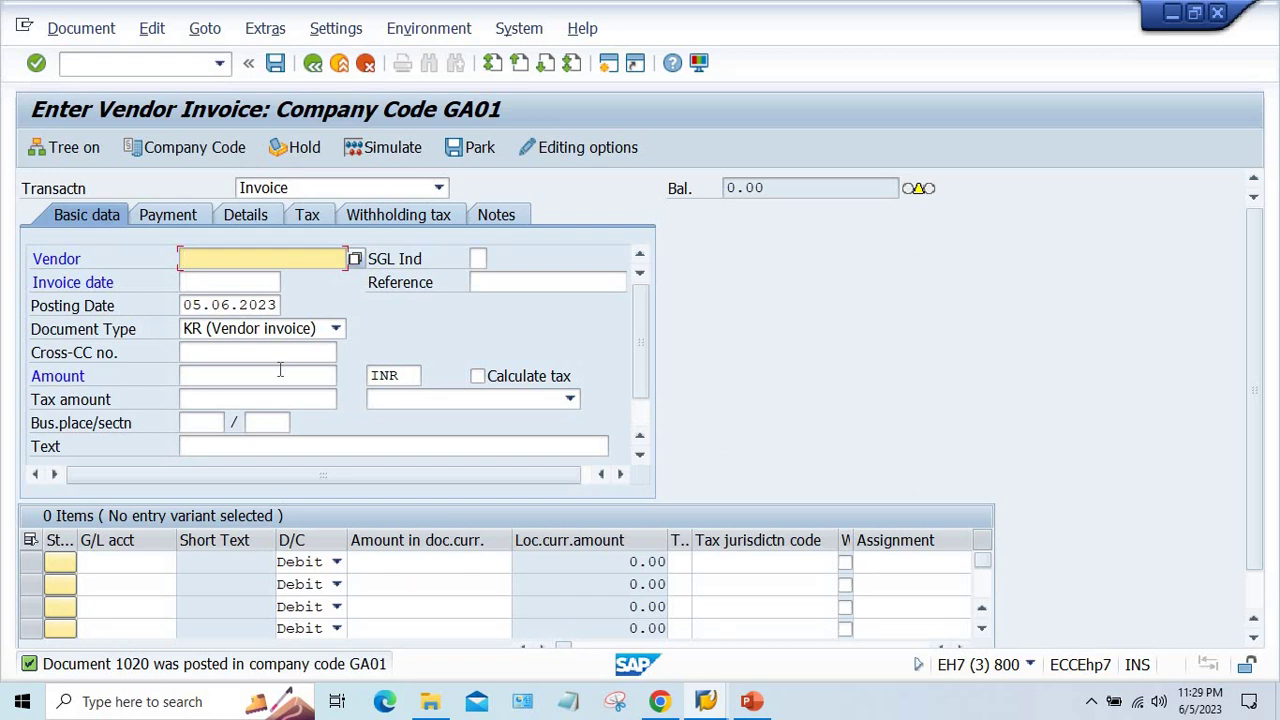
pyautogui.click(752, 701)
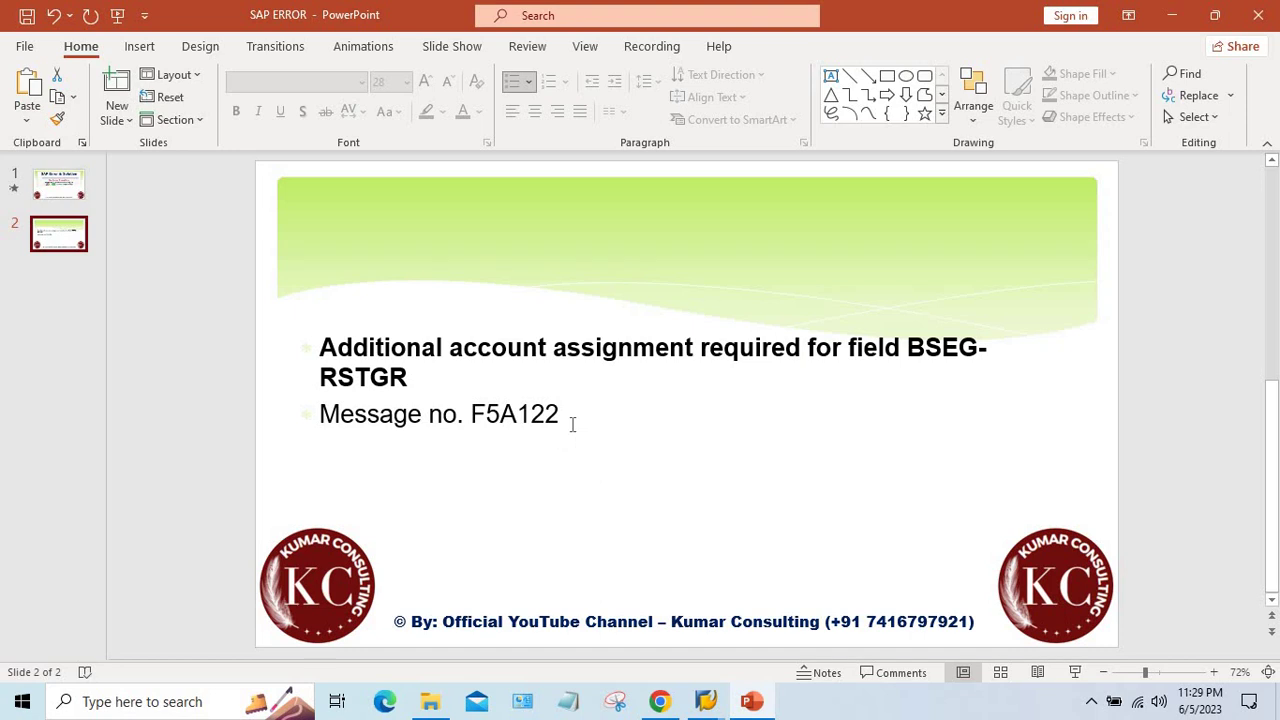